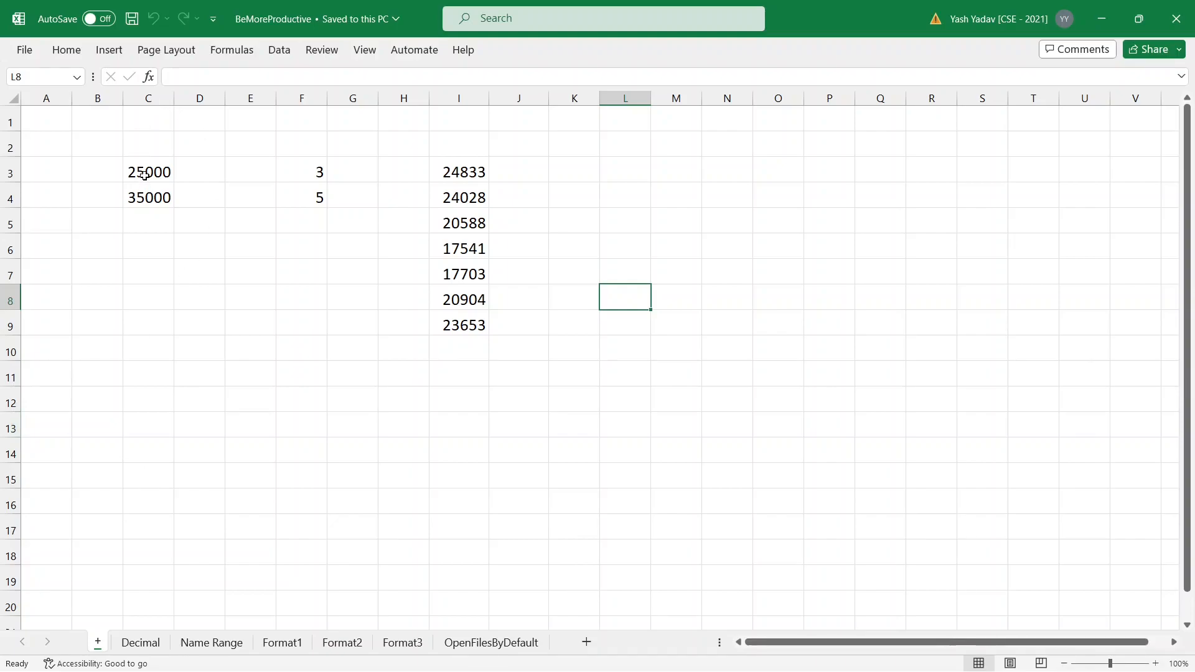
Step: Add the values of C3 and C4 in cell C6 with the formula =SUM(C3,C4)
left_click(143, 250)
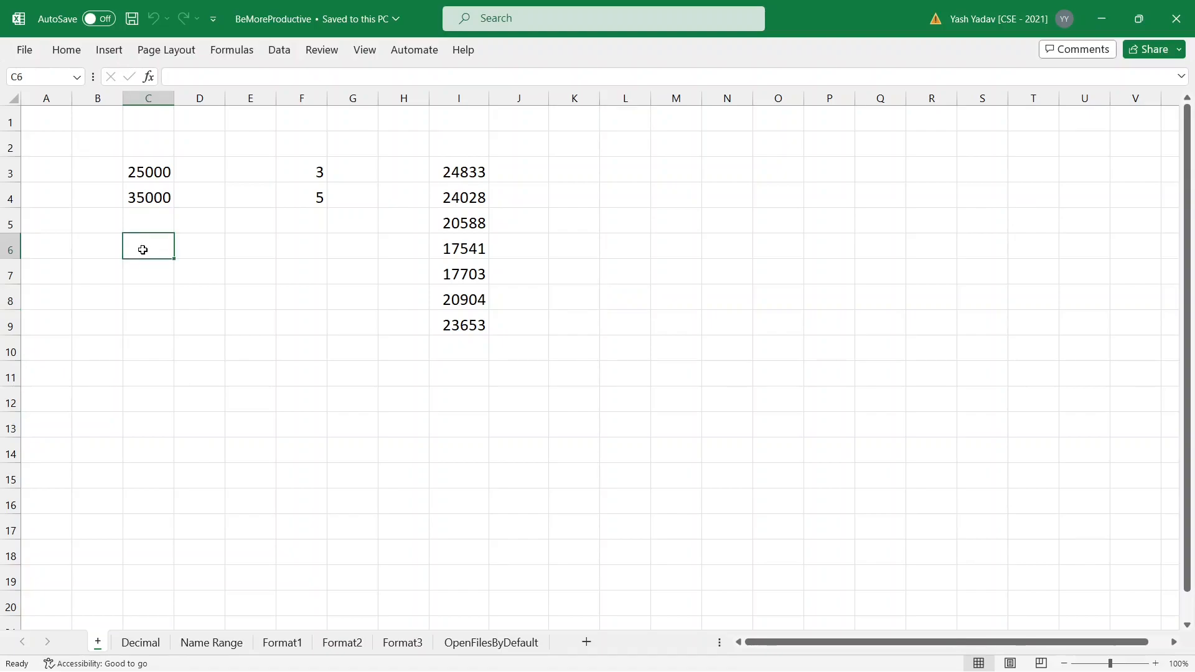
type("=sum")
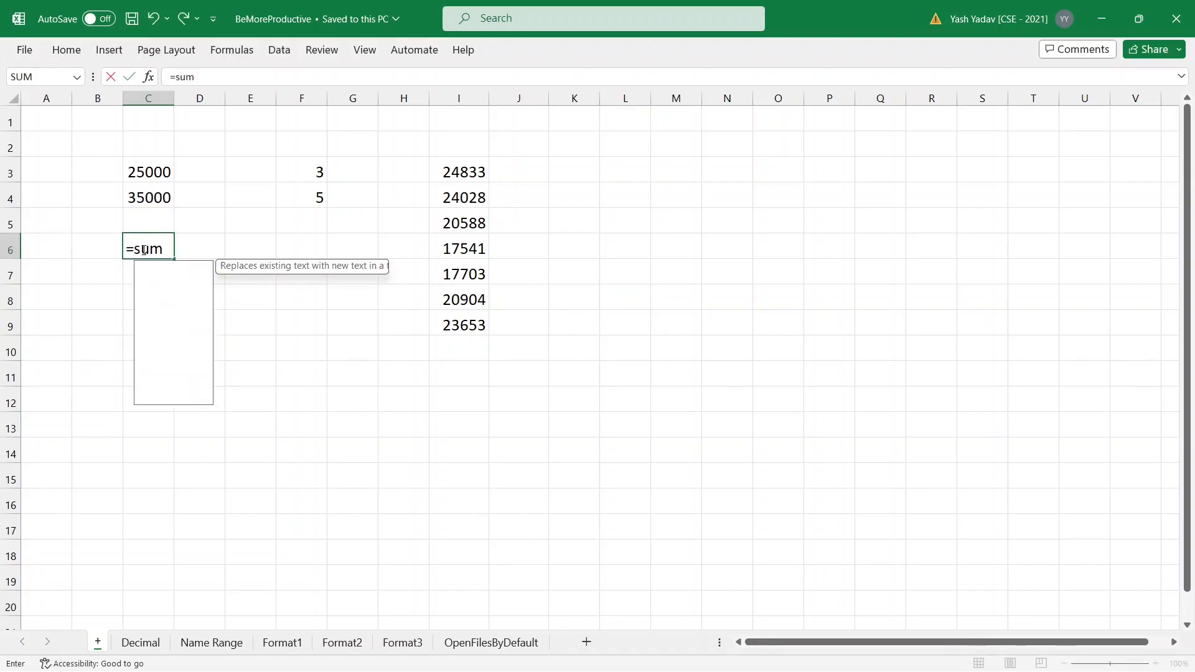
key("Tab")
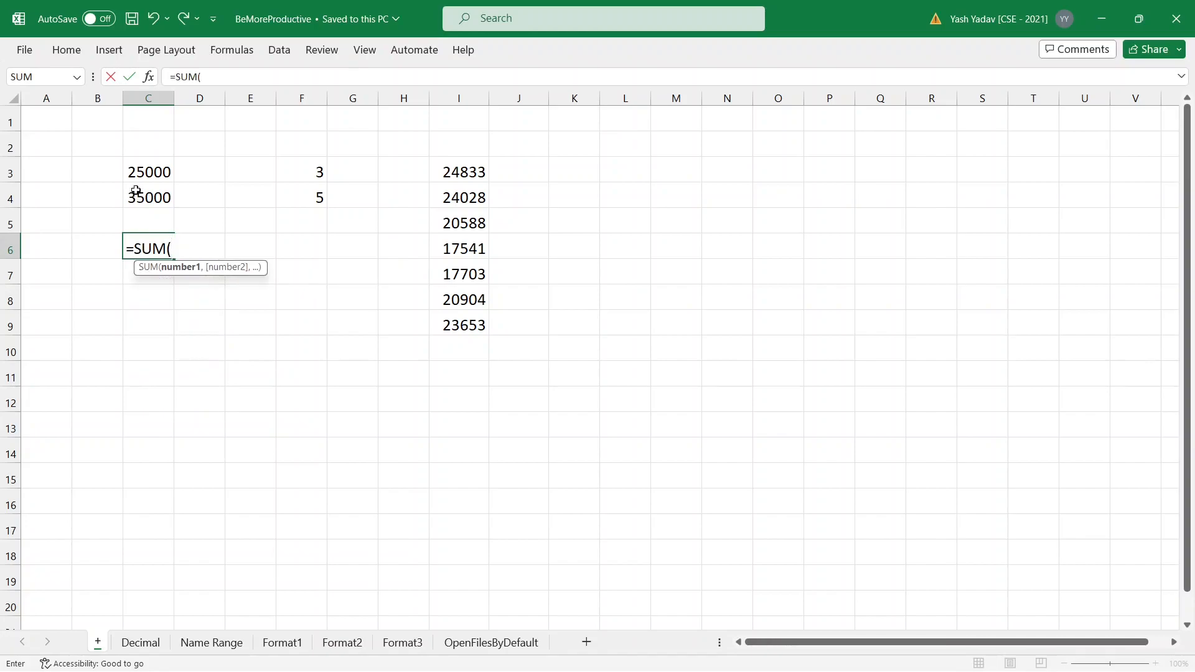
left_click(138, 172)
type(",")
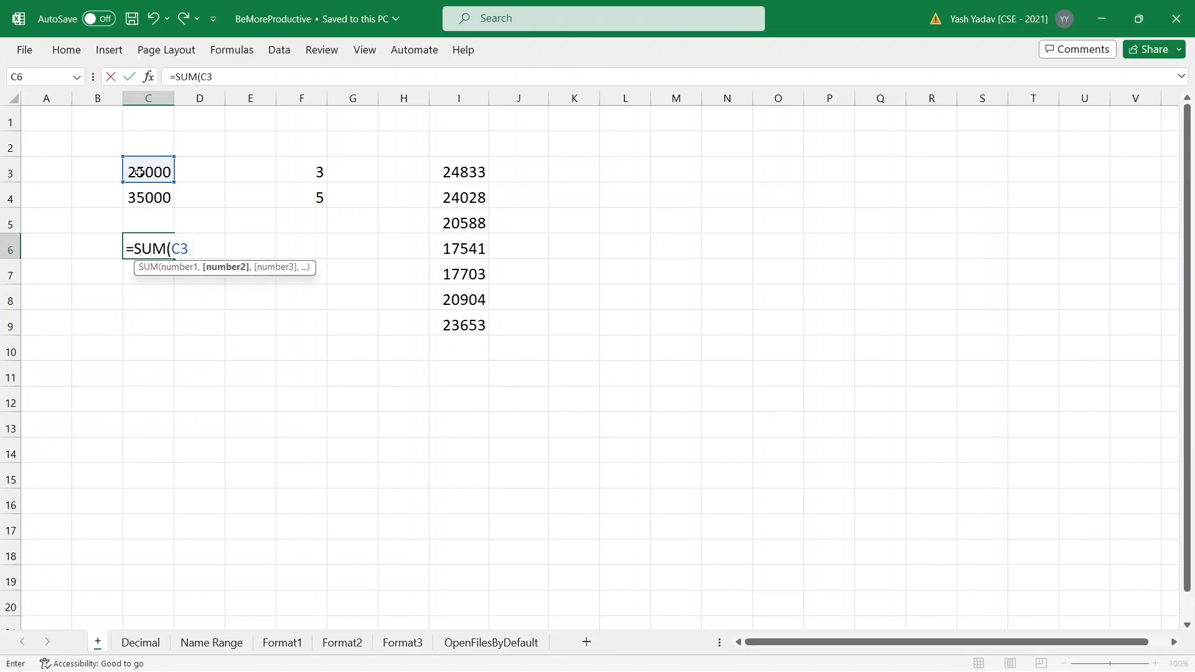
left_click(147, 198)
type(")")
key("Return")
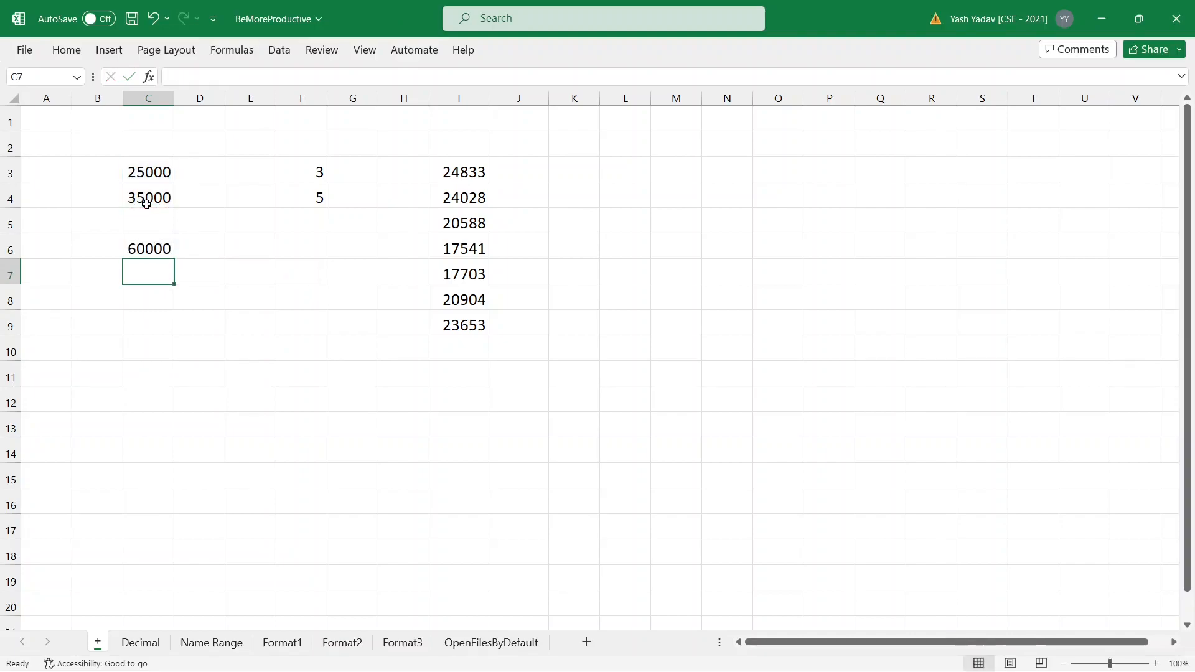
Step: Replace the formula in C6 with +SUM(C3,C4), starting it with a plus sign instead of an equals sign
left_click(150, 251)
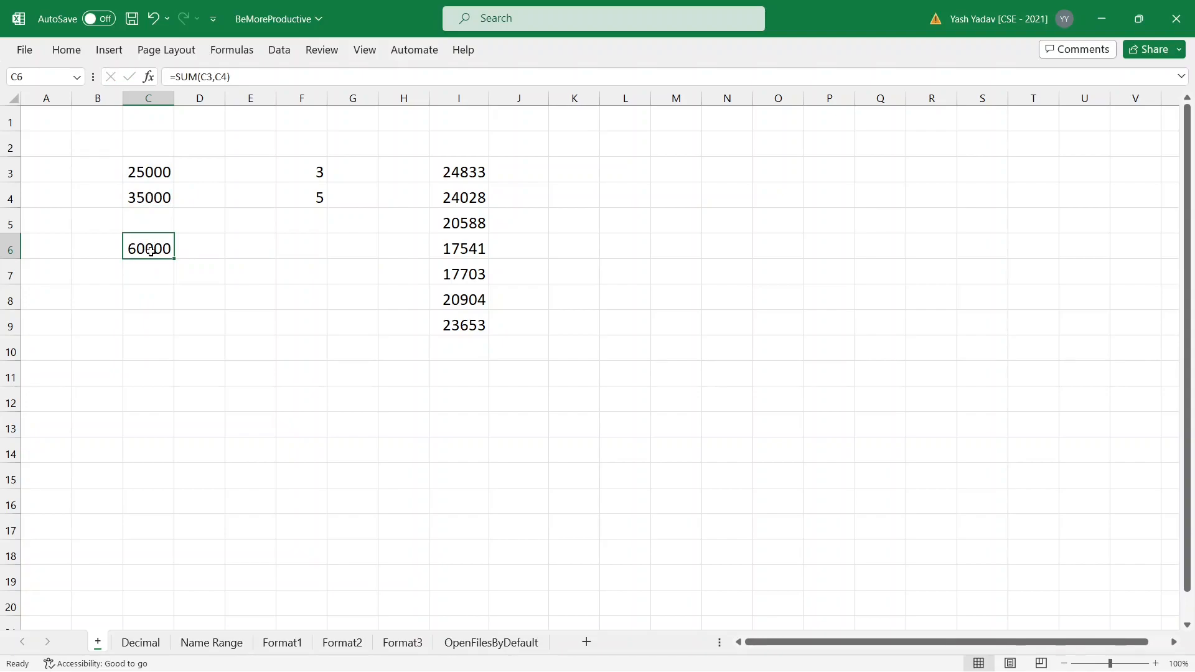
key("Delete")
type("=")
key("BackSpace")
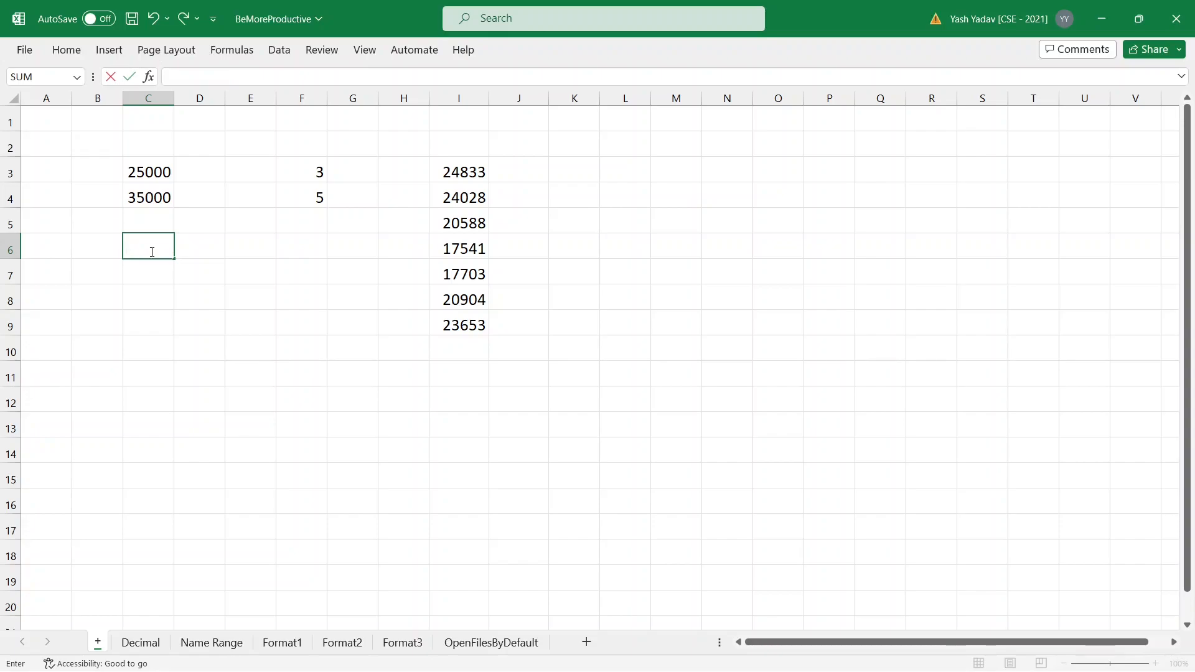
type("+sum")
key("Tab")
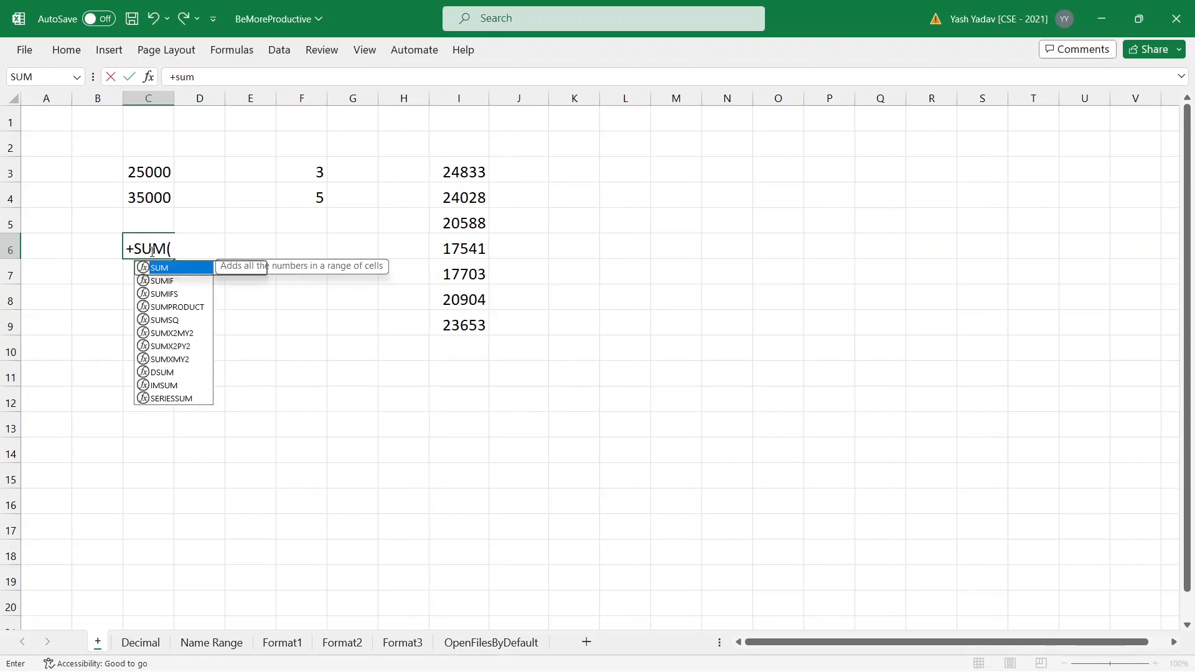
left_click(154, 173)
type(",")
left_click(150, 198)
type(")")
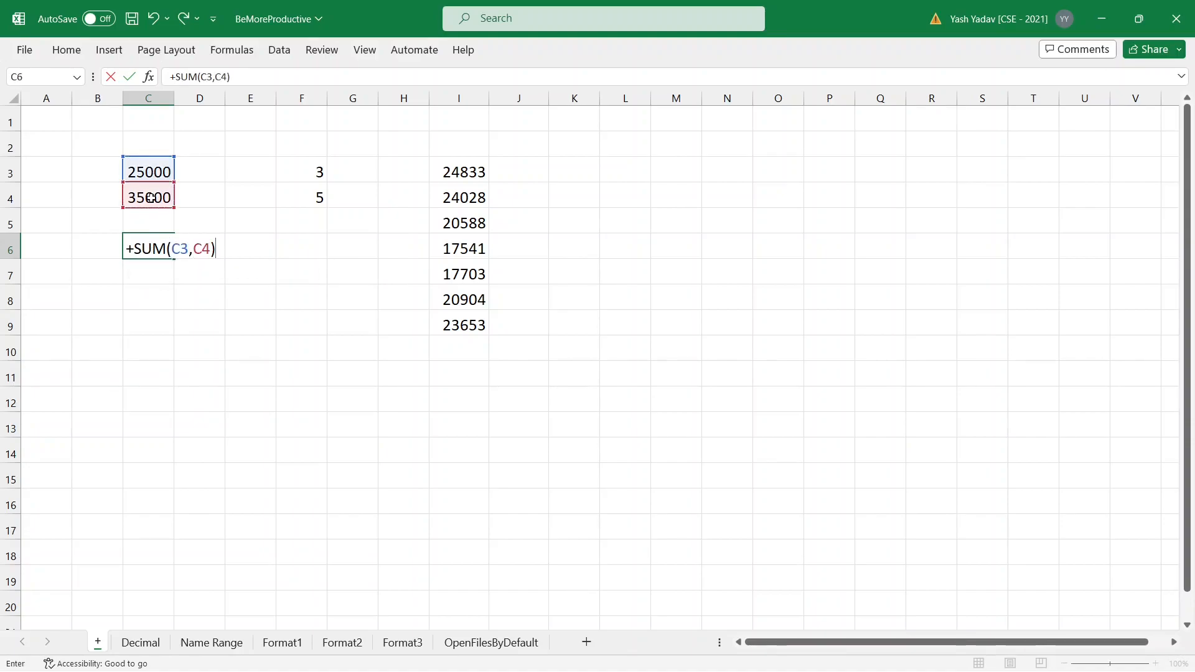
key("Return")
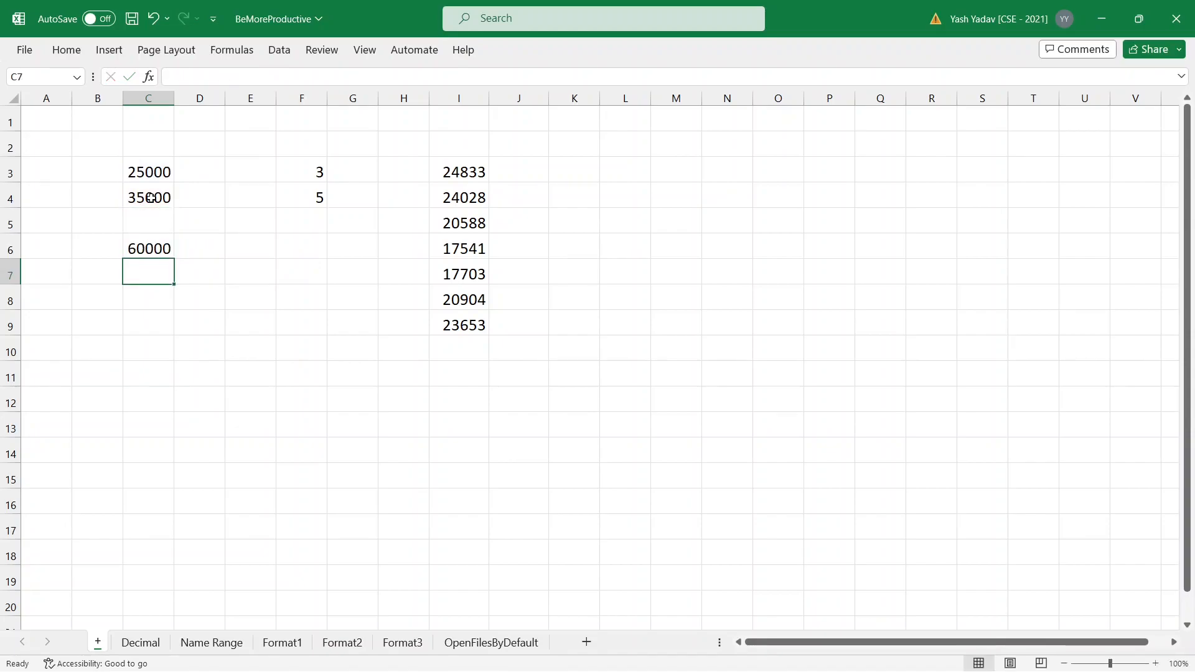
Step: Add F3 and F4 in cell F5 with the plus-sign formula +F3+F4
left_click(298, 219)
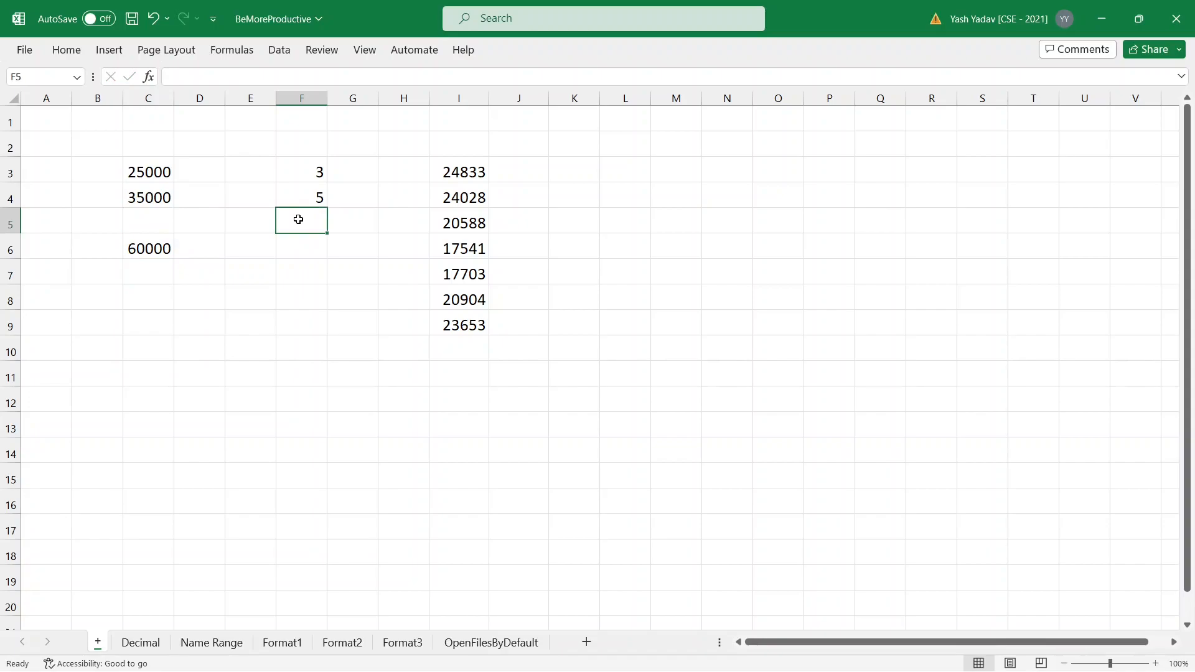
type("+")
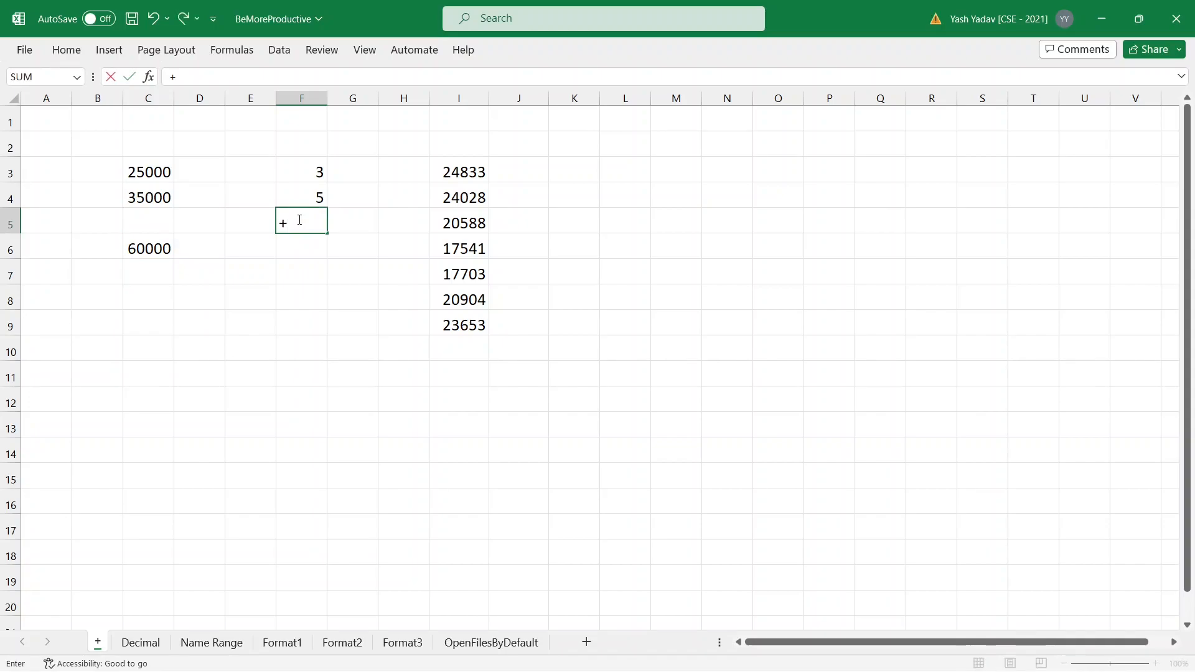
left_click(312, 173)
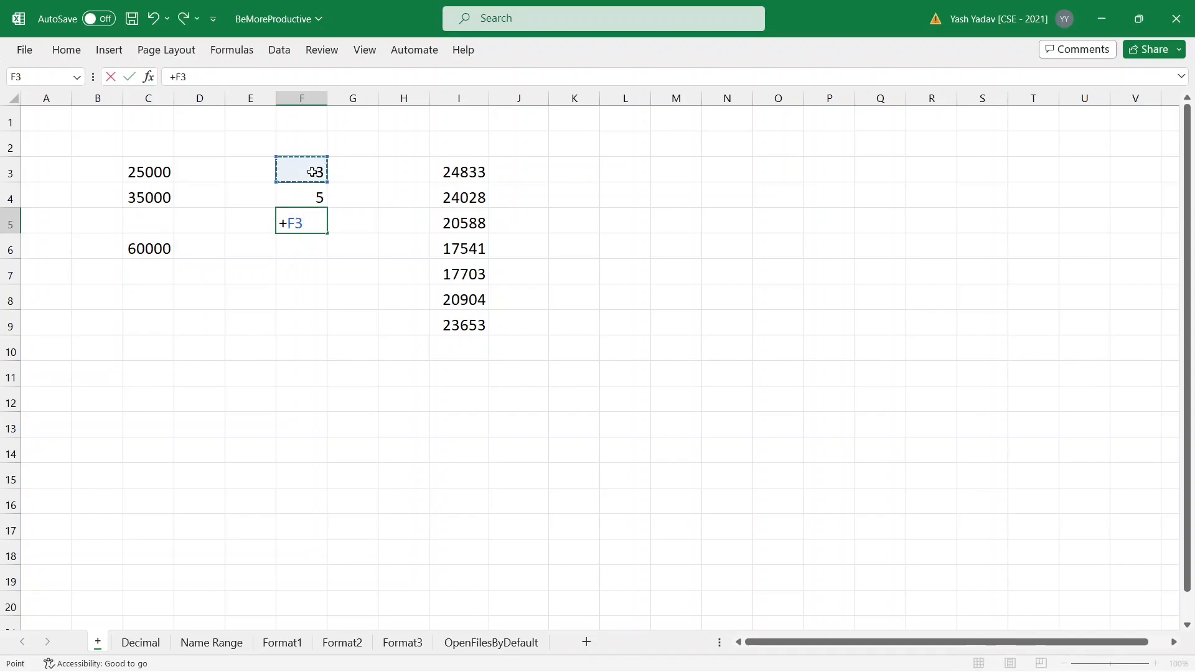
type(",")
type("+")
left_click(310, 197)
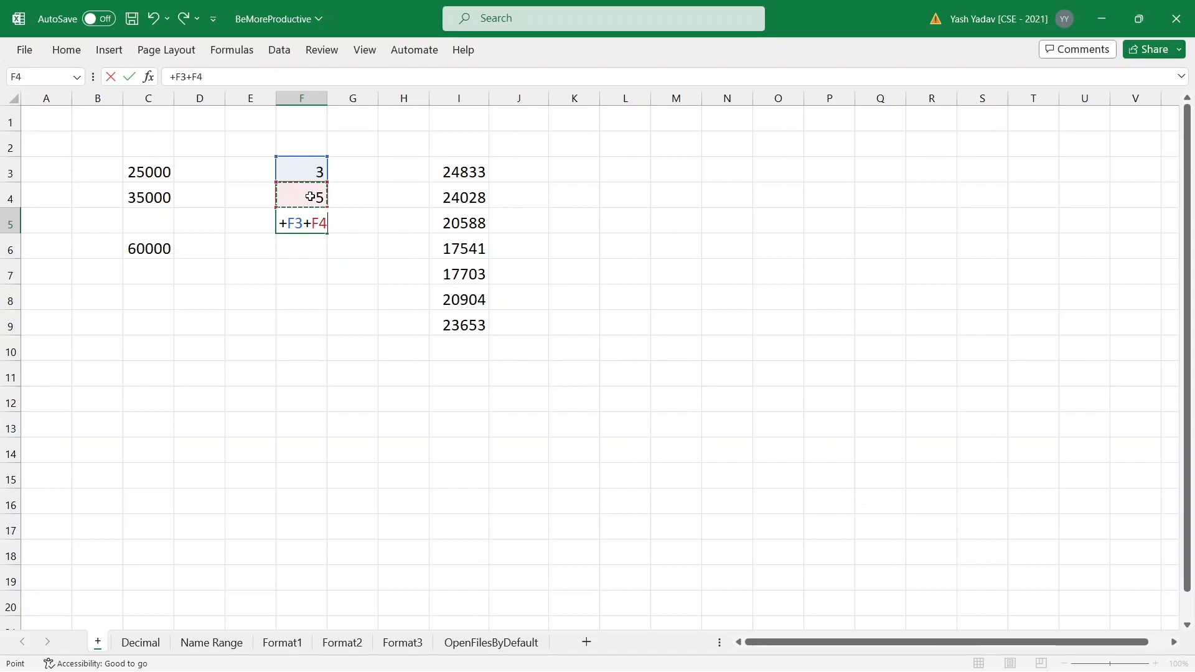
key("Return")
left_click(313, 222)
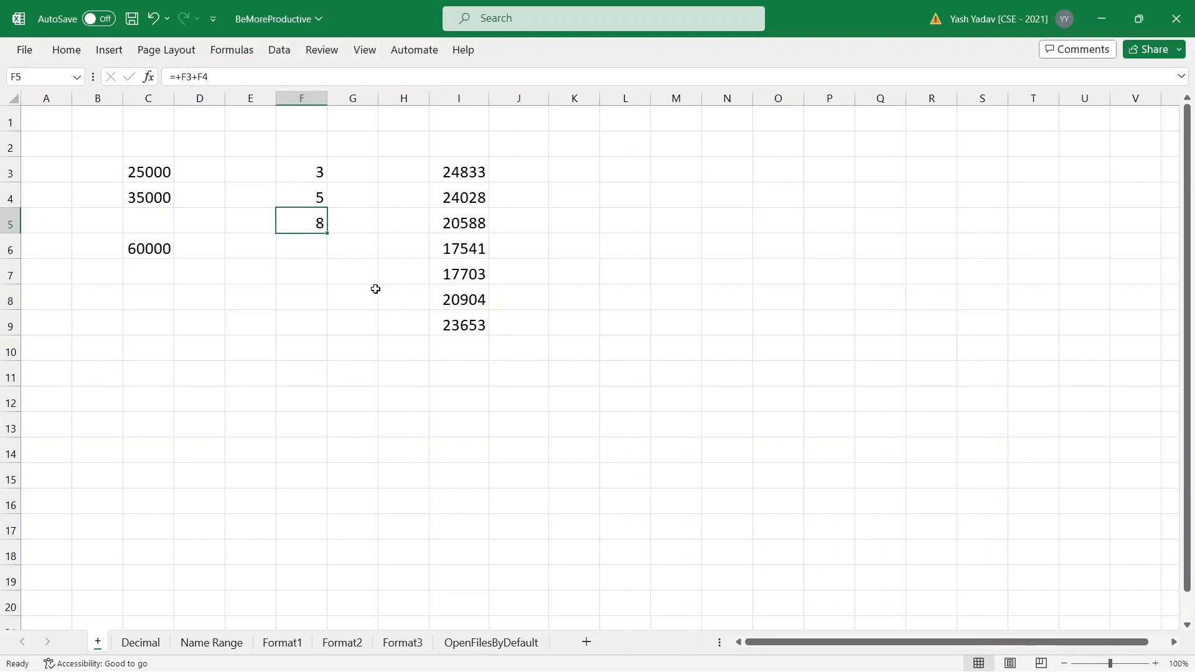
Step: Total the column I numbers in cell I10 with +SUM(I3:I9) and make the total bold
left_click(465, 348)
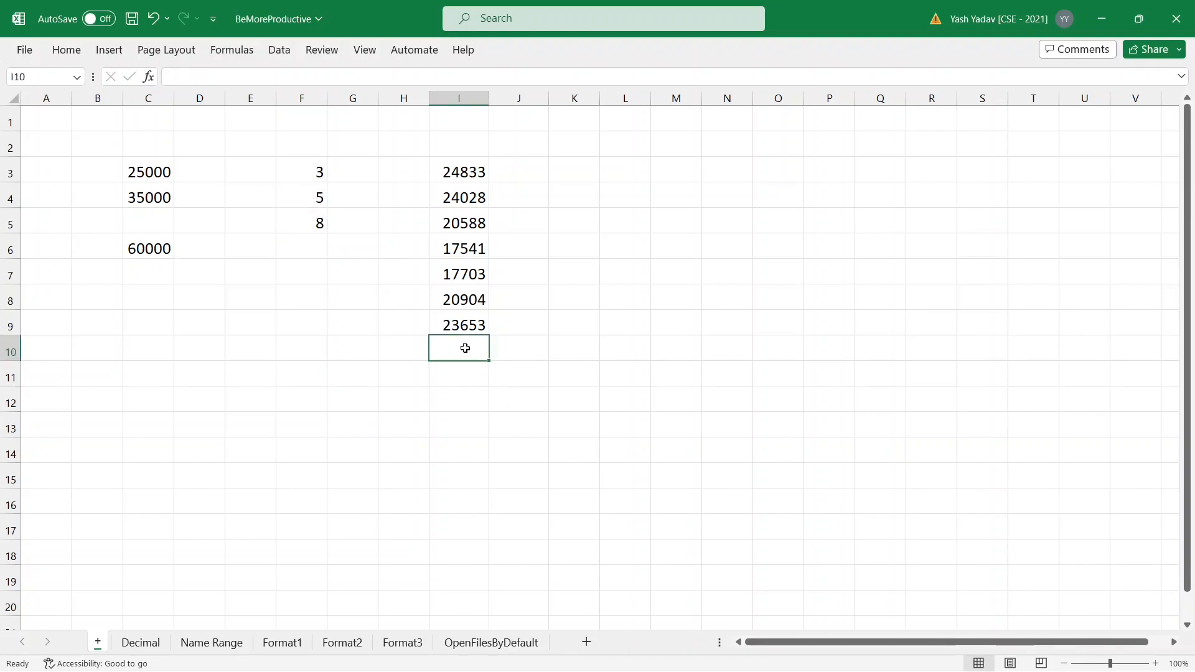
type("+sum")
key("Tab")
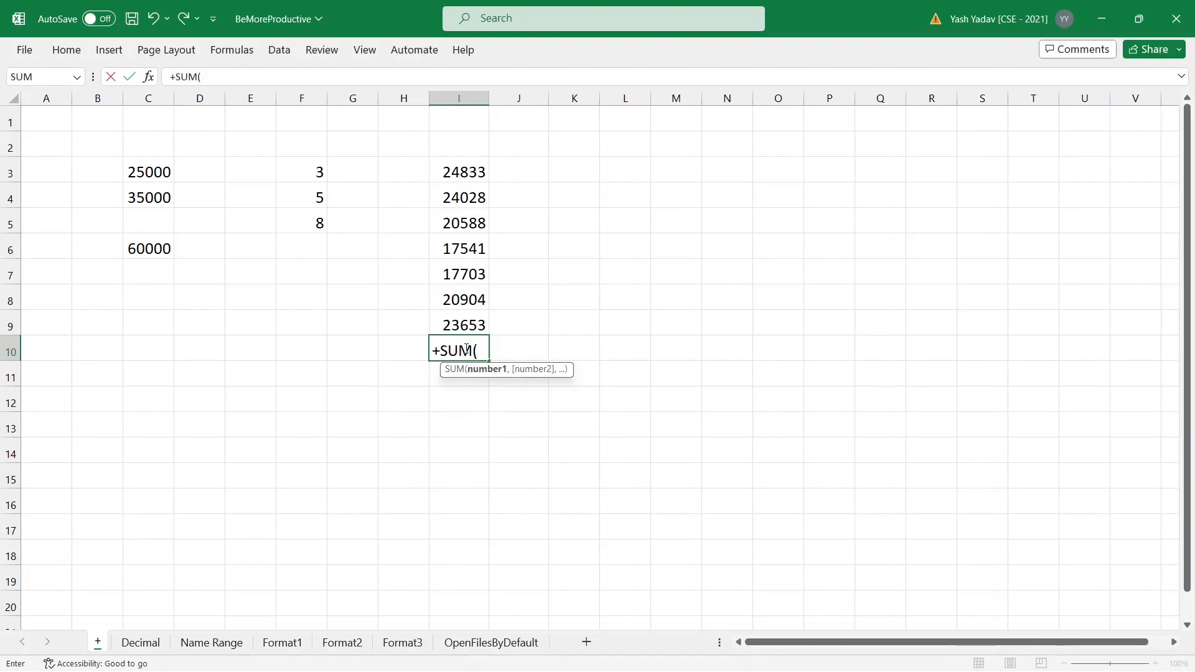
left_click_drag(476, 168, 474, 327)
type(")")
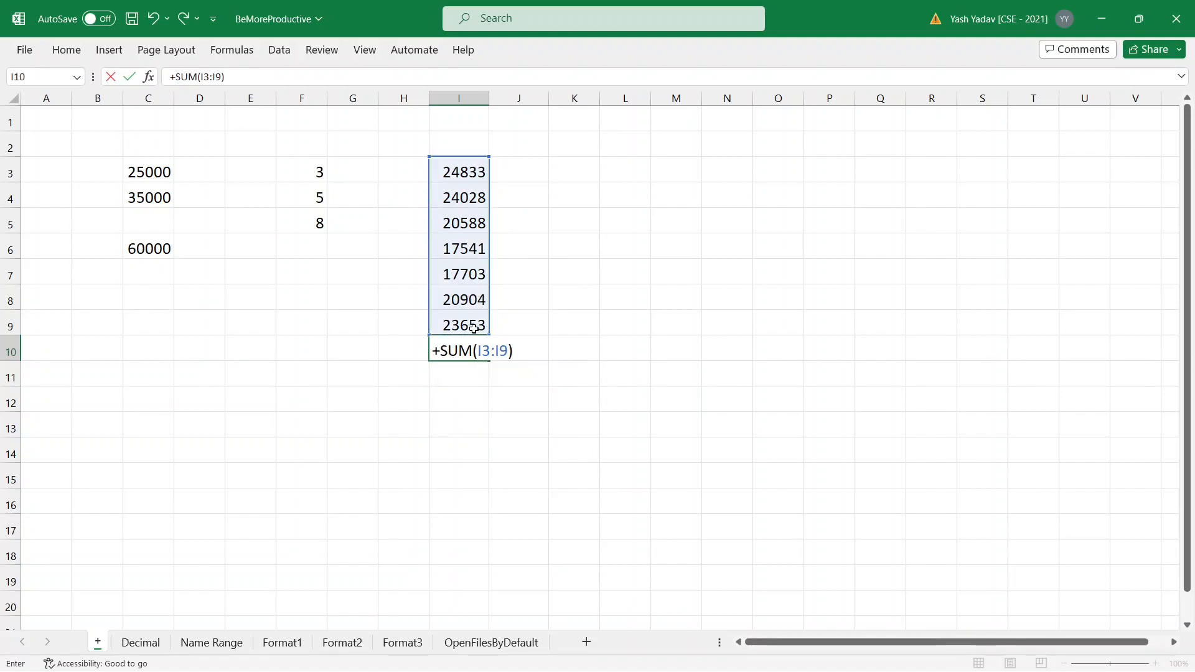
key("Return")
left_click(468, 355)
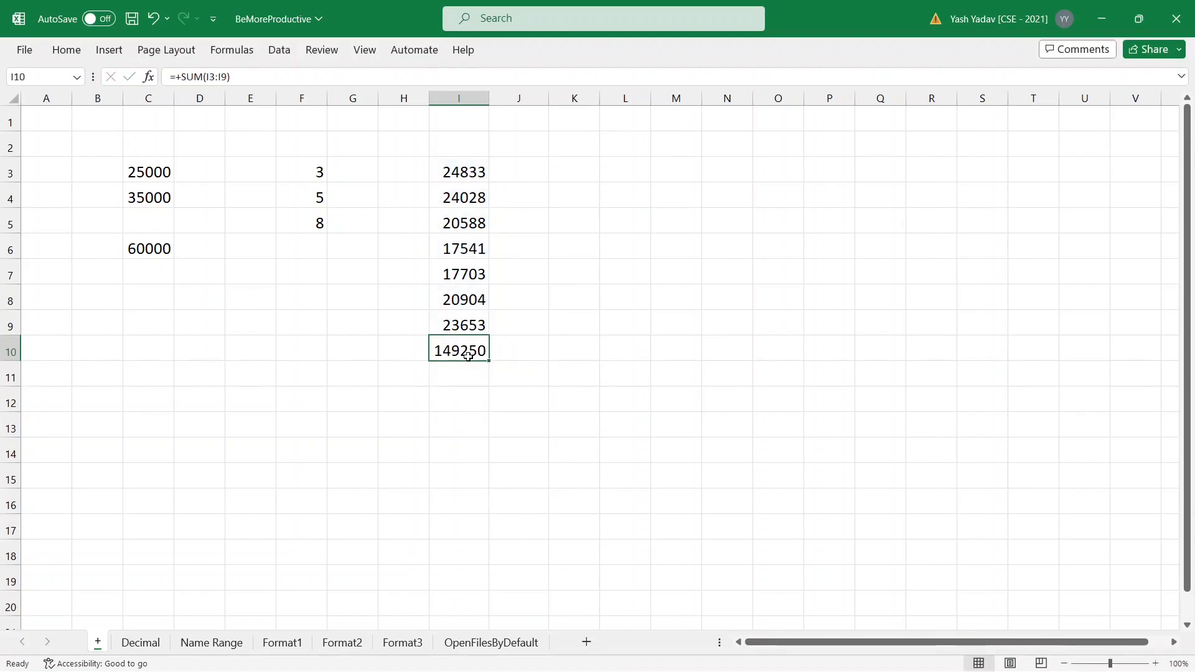
key("ctrl+b")
Step: Enter =SUM(I3:I9) in cell J9 and make its result bold
left_click(534, 323)
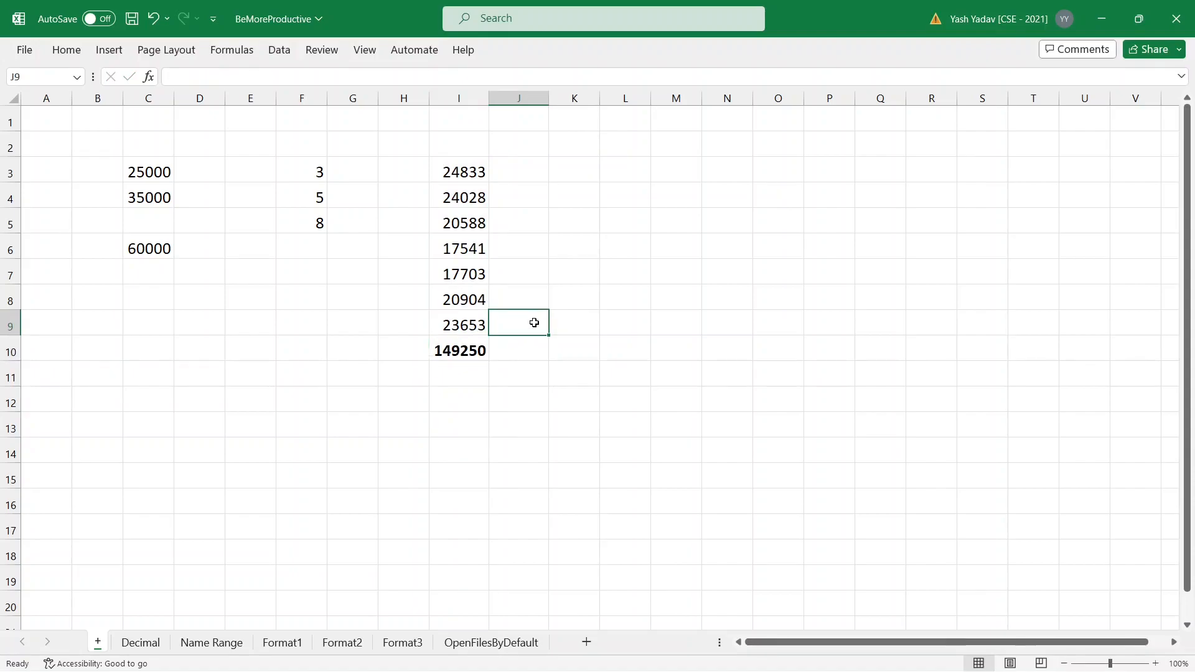
type("=")
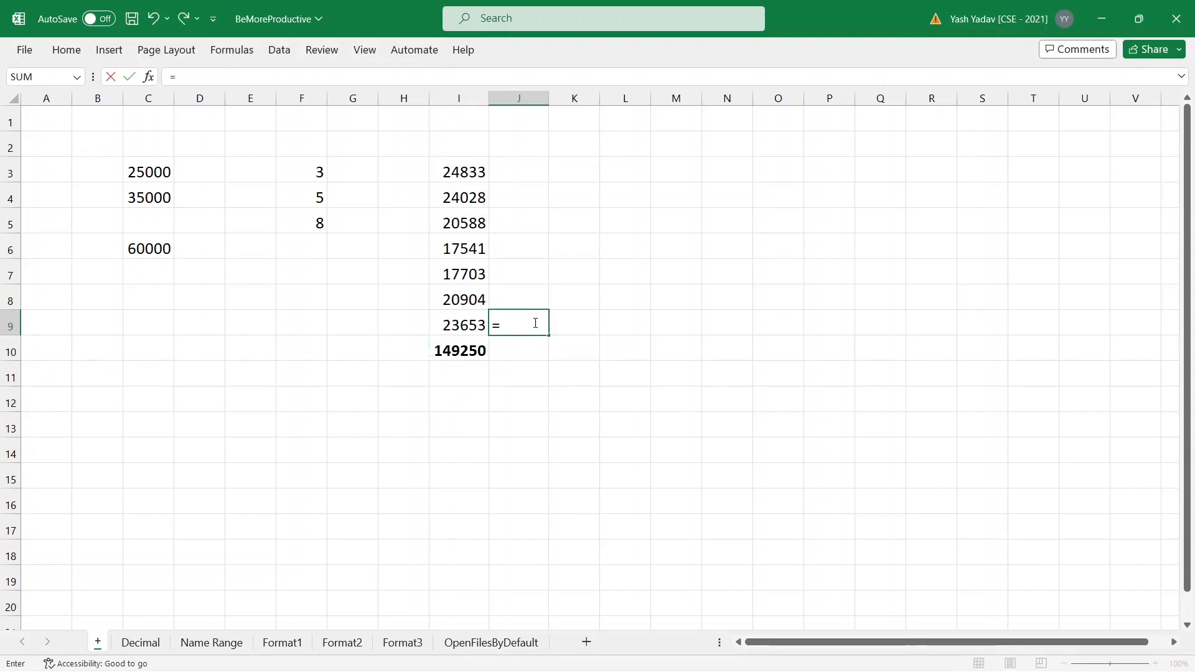
type("sum")
key("Tab")
left_click_drag(457, 179, 453, 316)
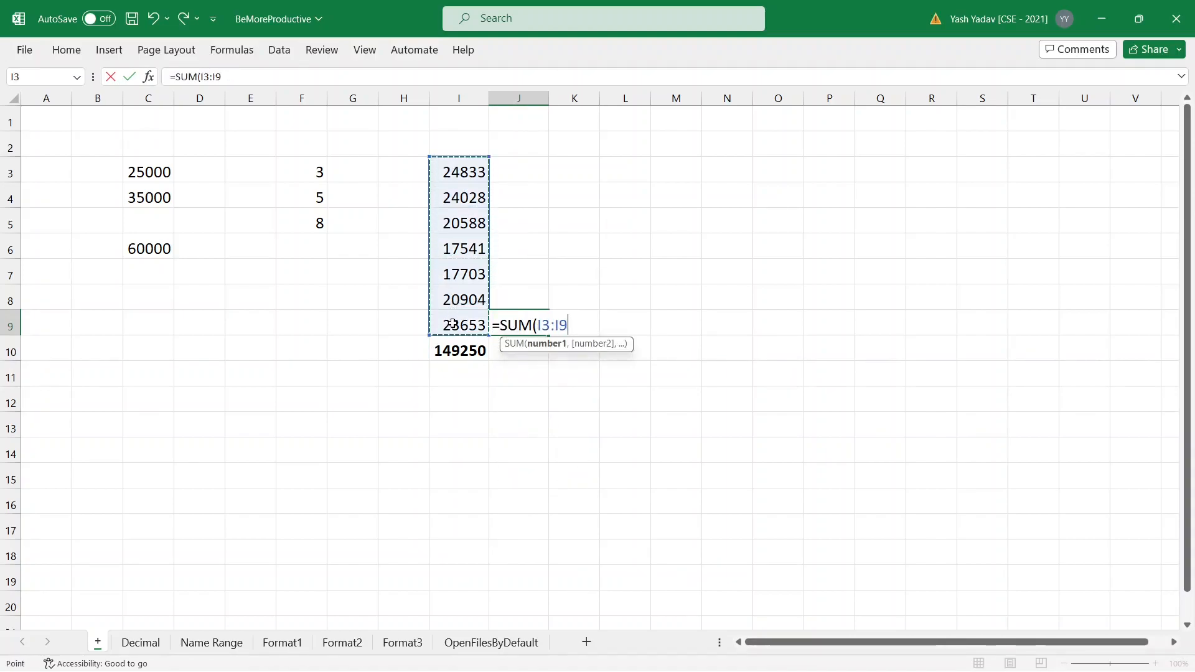
type(")")
key("Return")
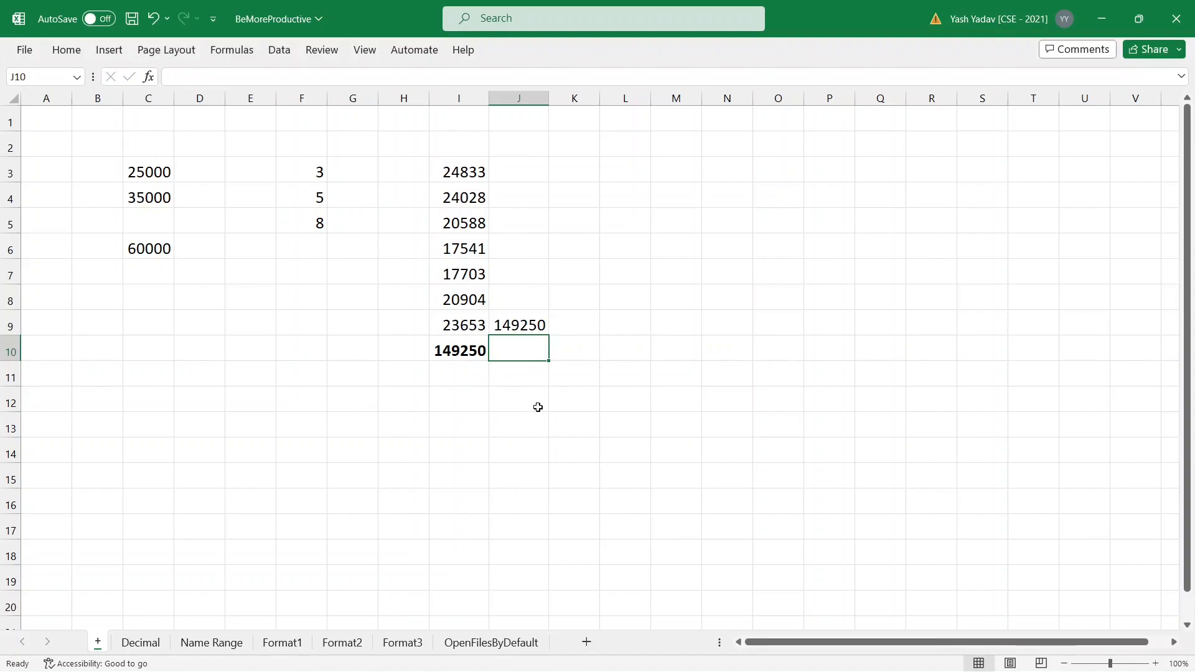
left_click(533, 324)
key("ctrl+b")
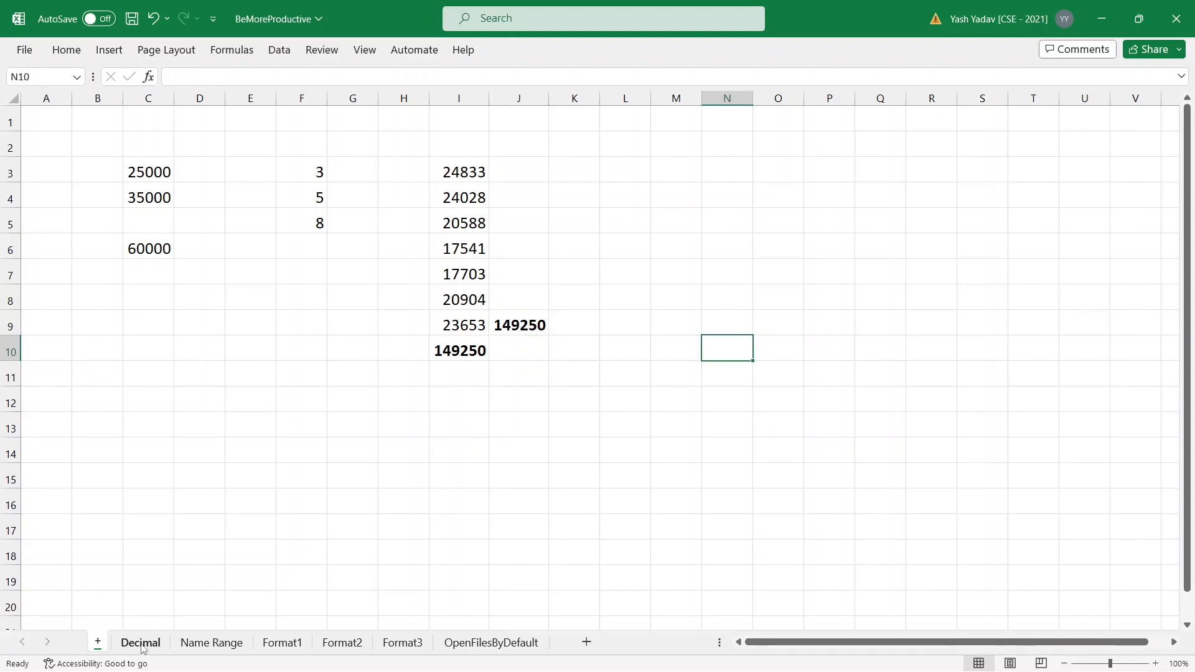
Step: On the Decimal sheet, enter the amounts 125000.42 for Iphone in E3 and 145000.45 for Macbook in E4
left_click(142, 648)
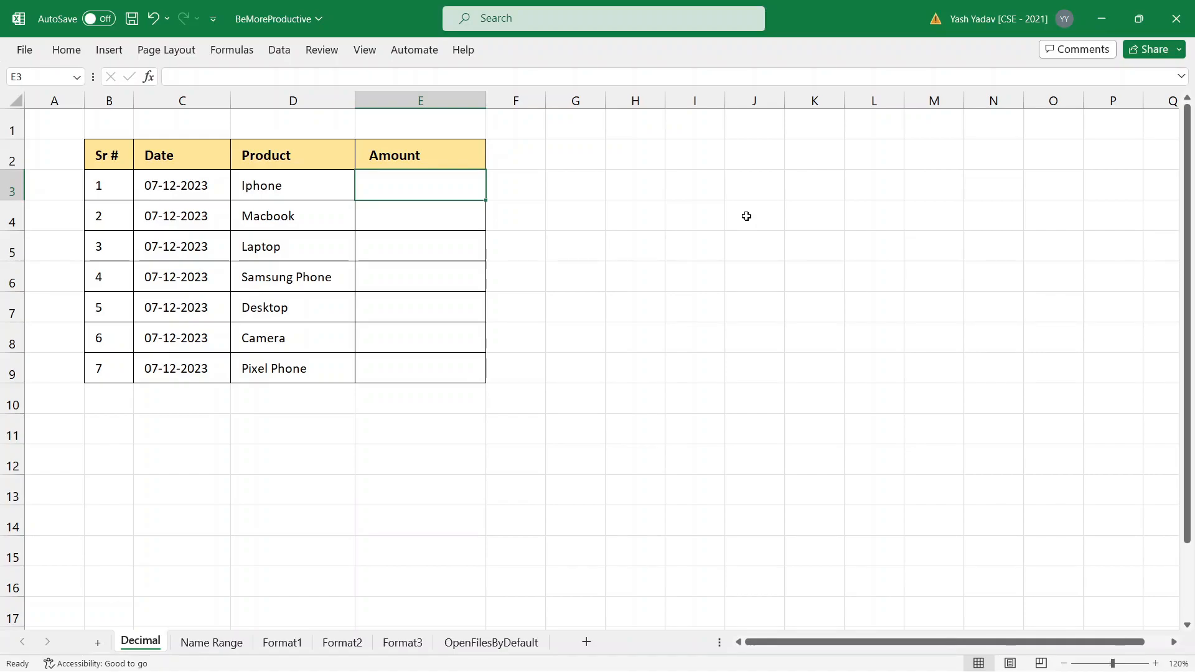
type("125000")
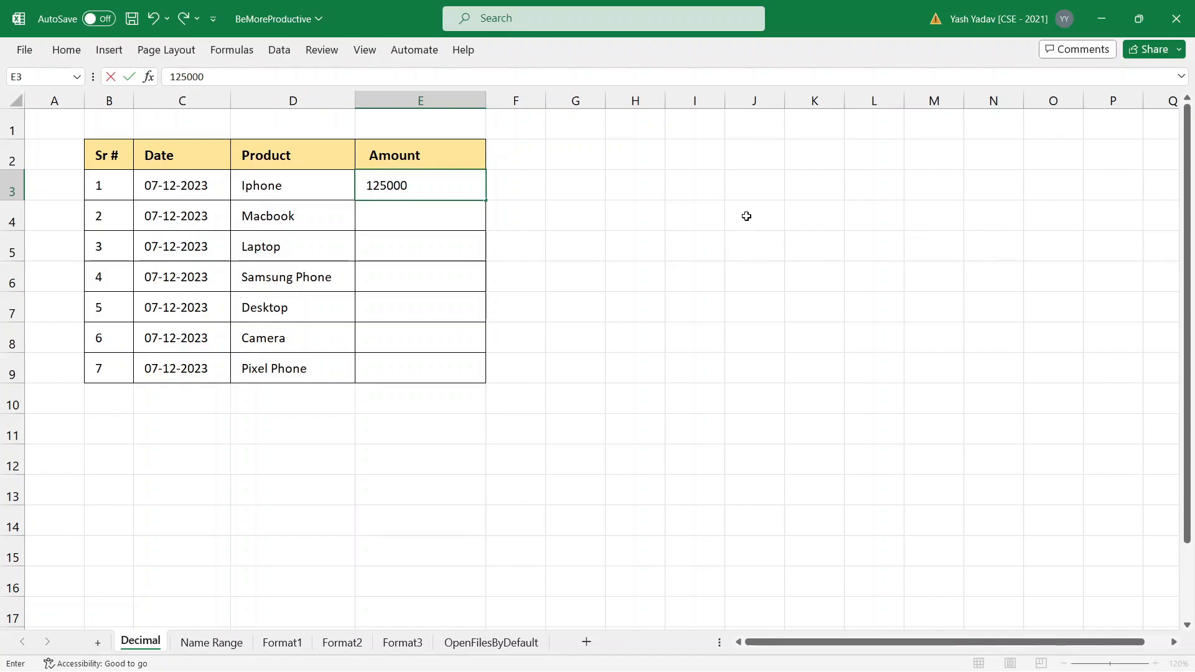
type(".42")
key("Return")
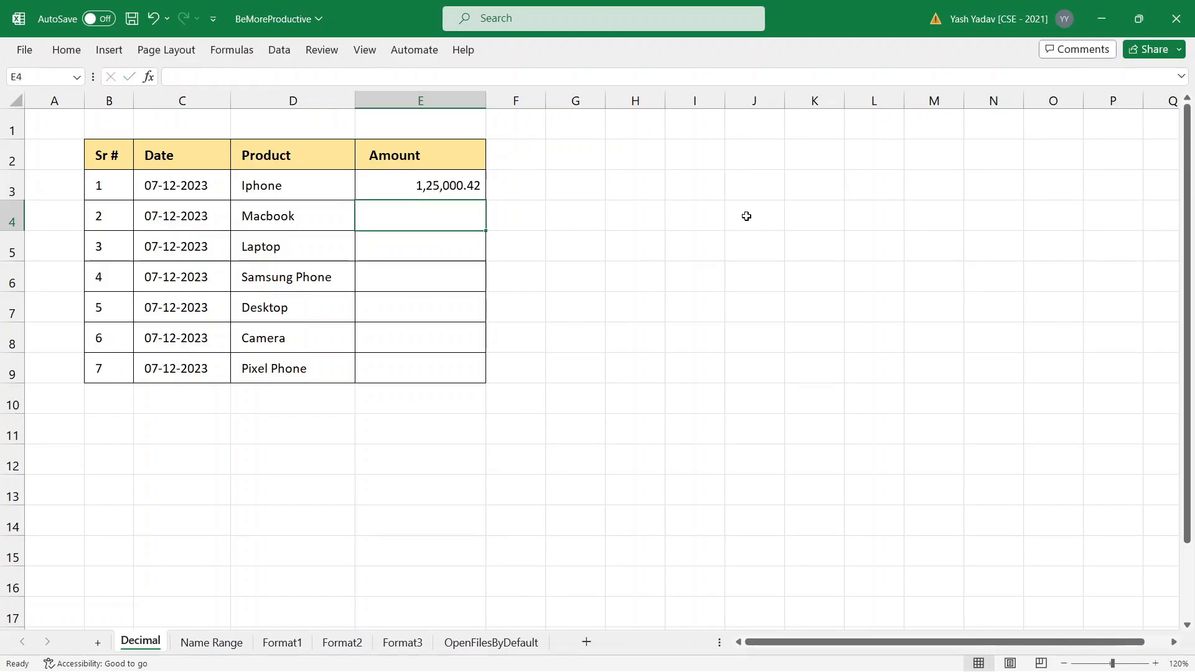
type("145")
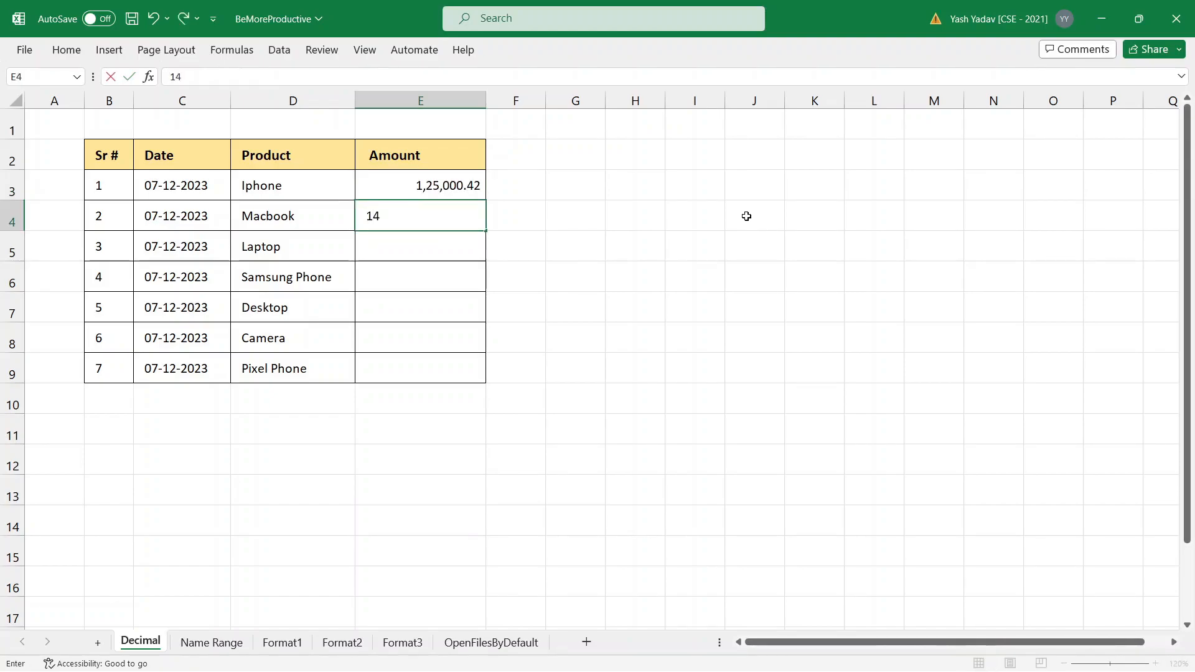
type("000.45")
key("Return")
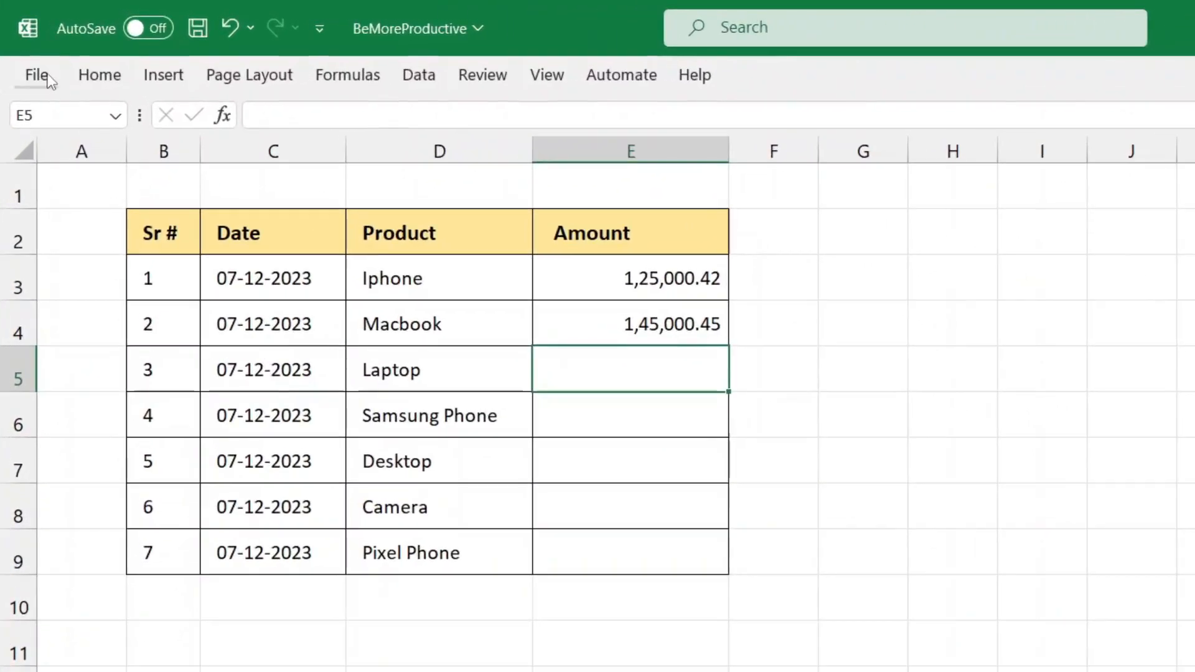
Step: Enable automatic insertion of a decimal point in Excel's advanced editing options and apply the change
left_click(39, 76)
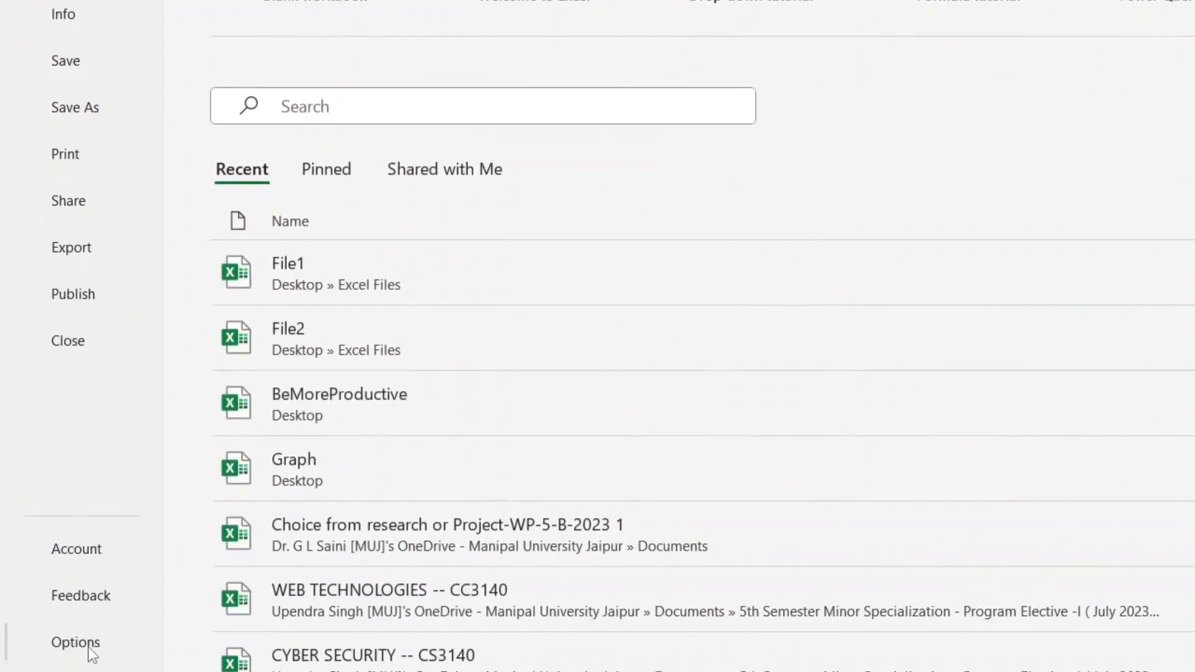
left_click(83, 644)
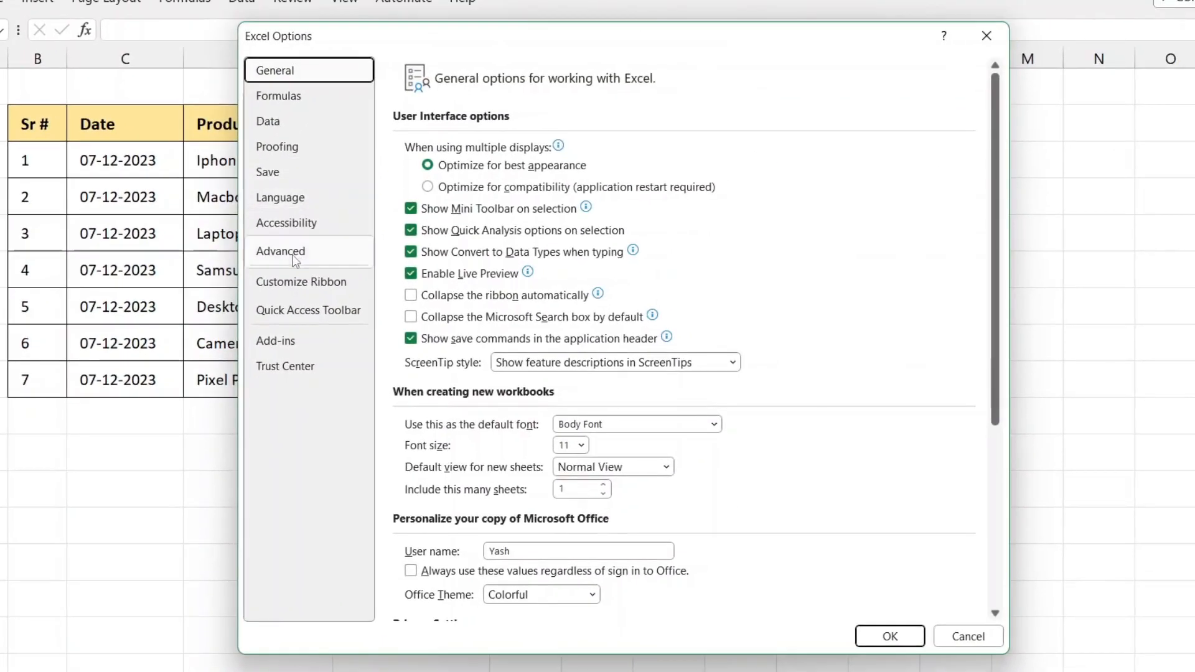
left_click(293, 256)
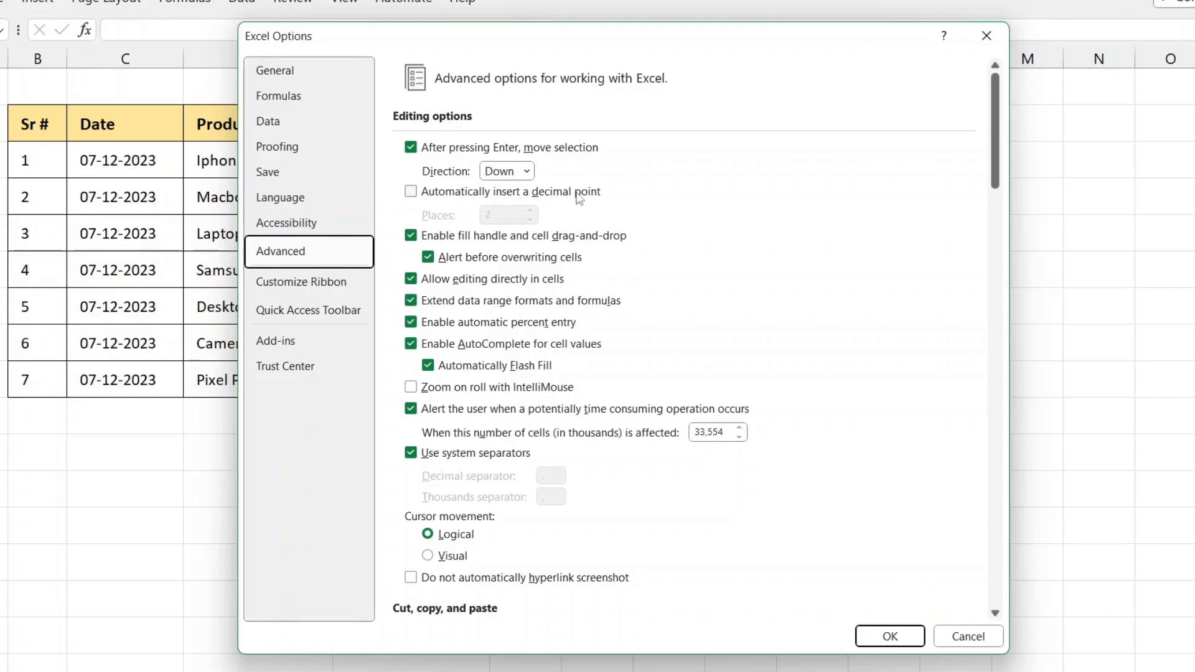
left_click(418, 194)
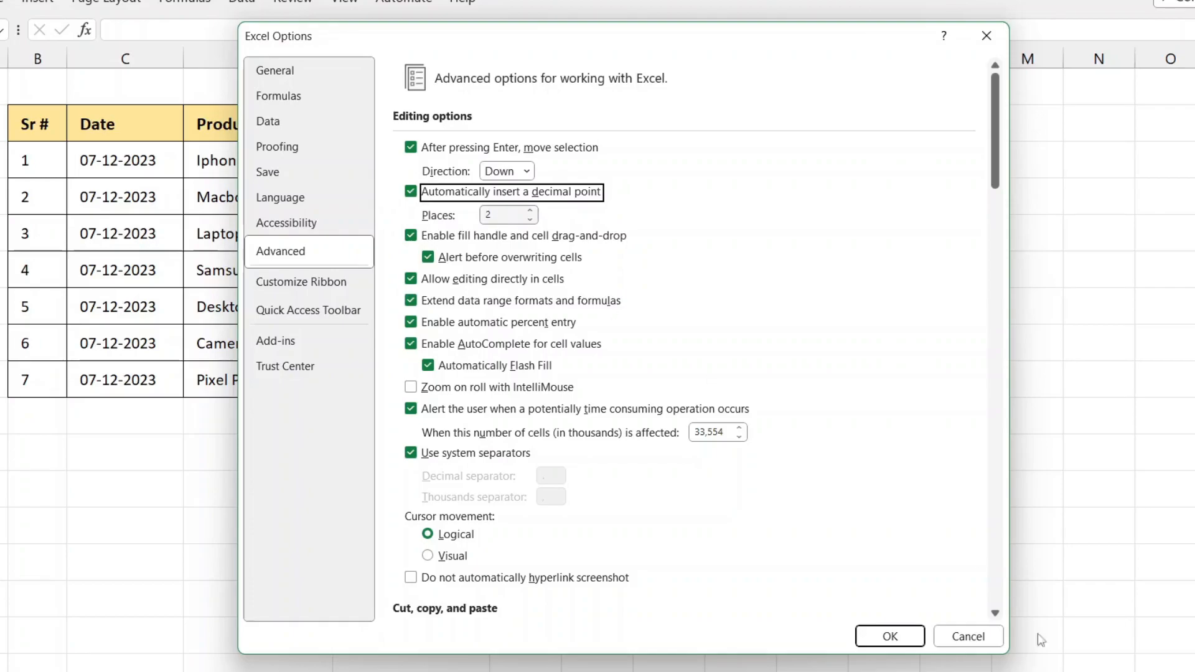
left_click(890, 635)
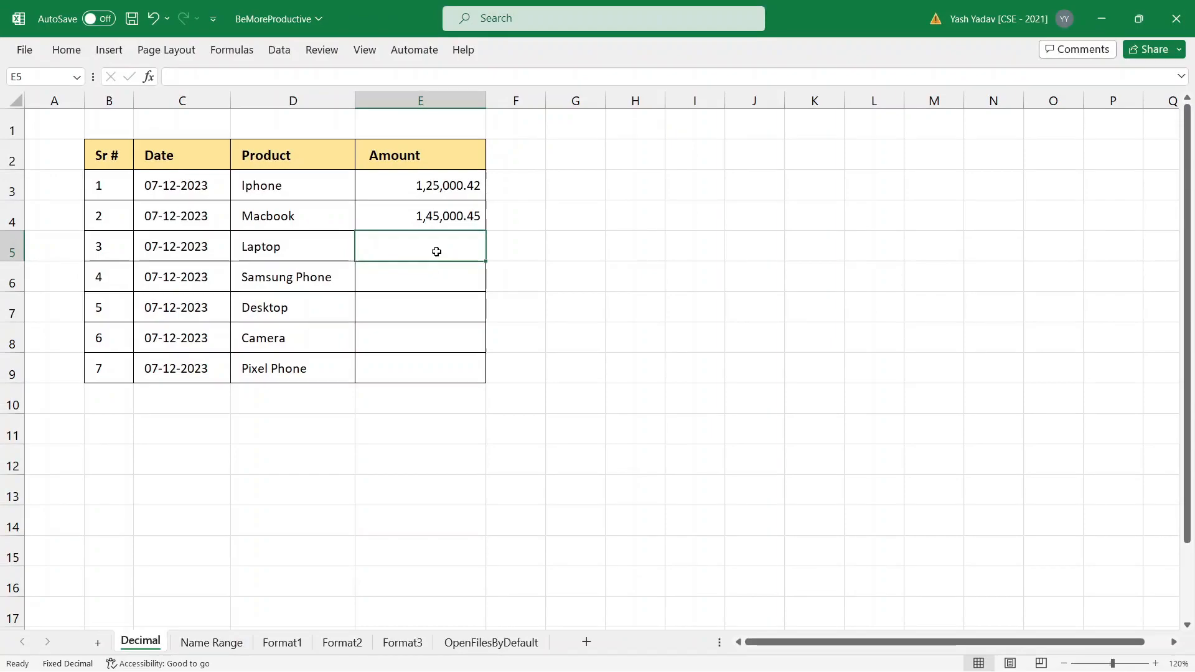
Step: Enter the amounts 13489767 for Laptop in E5, 8500078 for Samsung Phone in E6 and 6700087 for Desktop in E7
type("134")
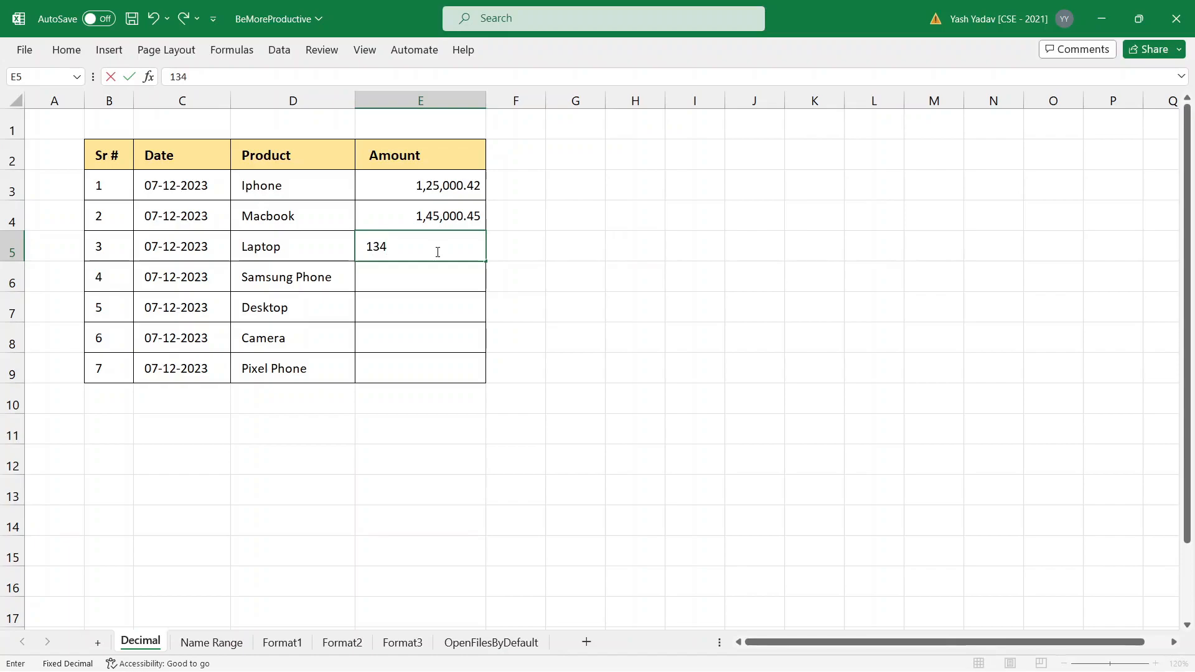
type("897")
type("67")
key("Return")
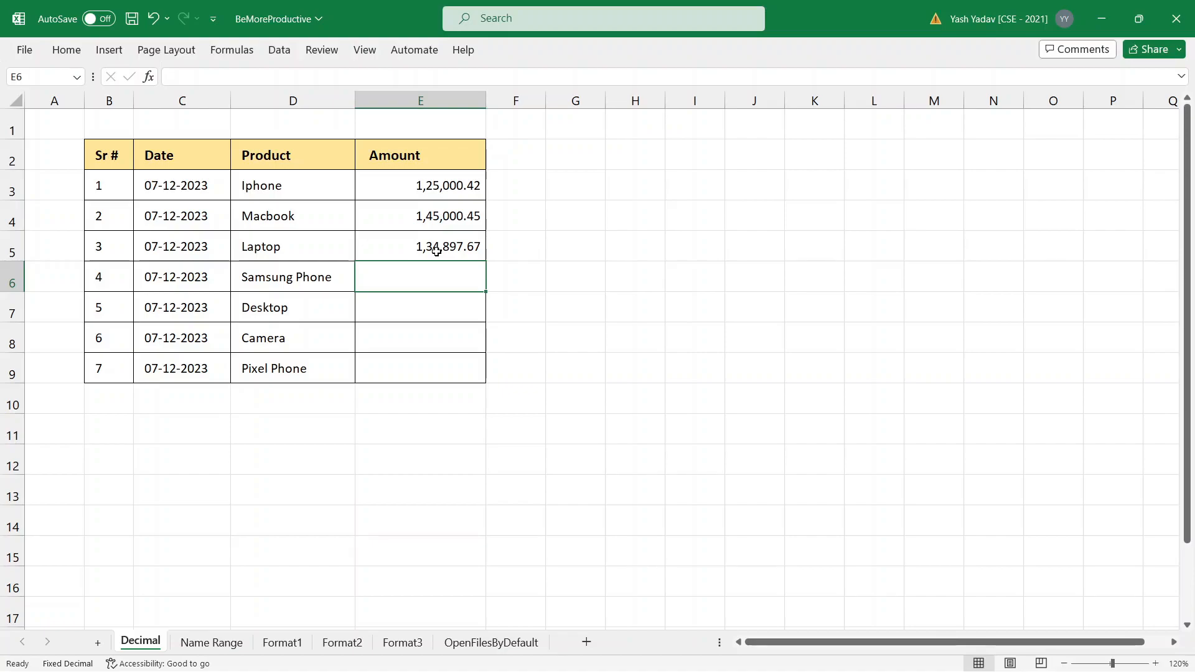
type("8500078")
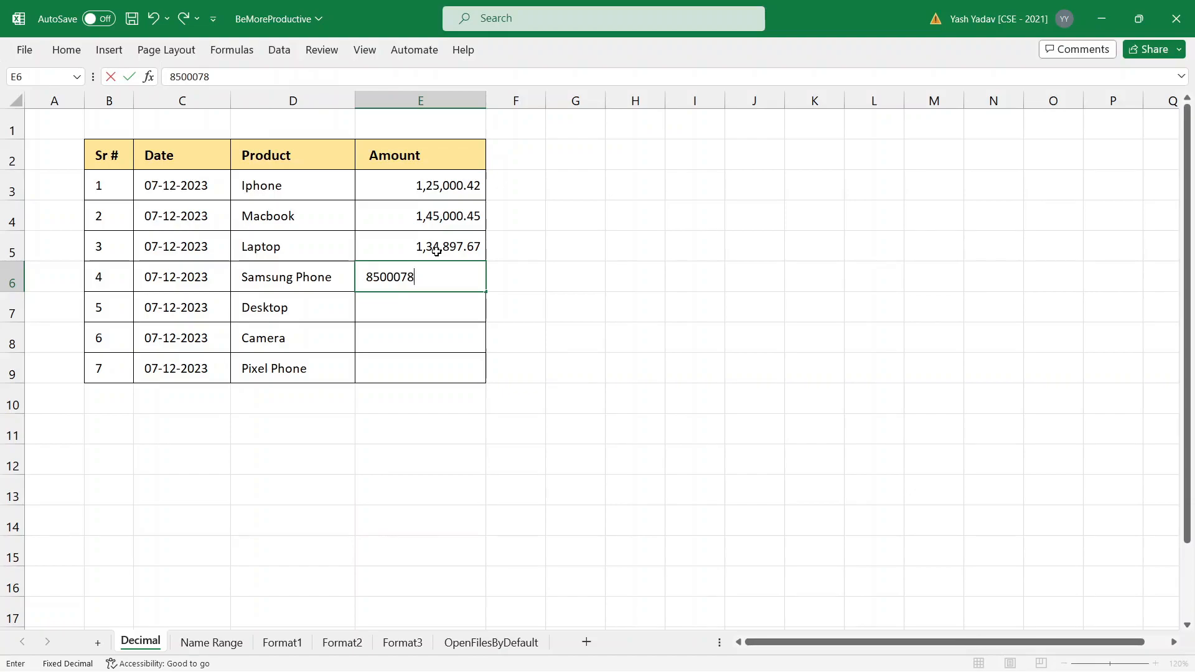
key("Return")
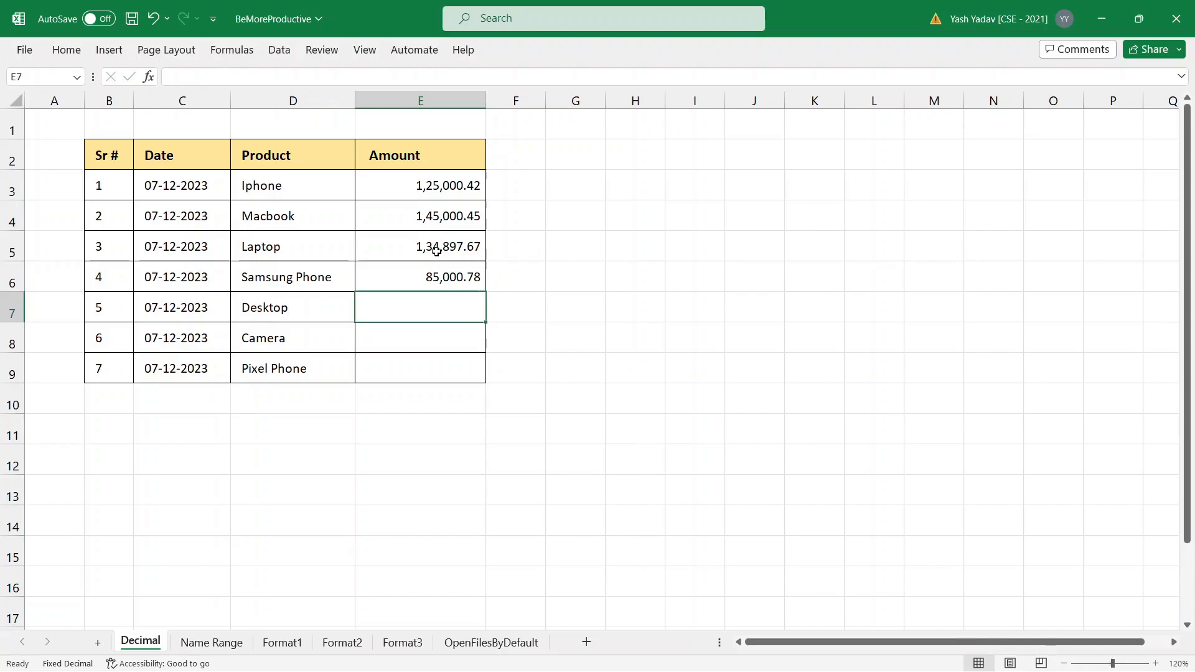
type("67000")
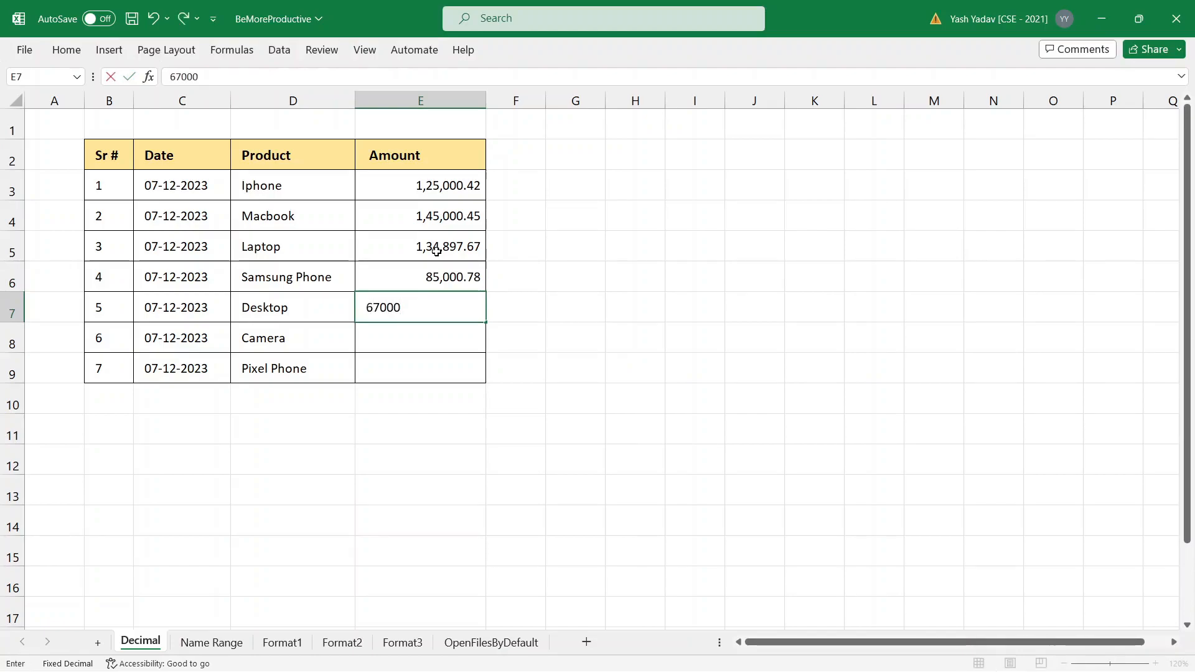
type("87")
key("Return")
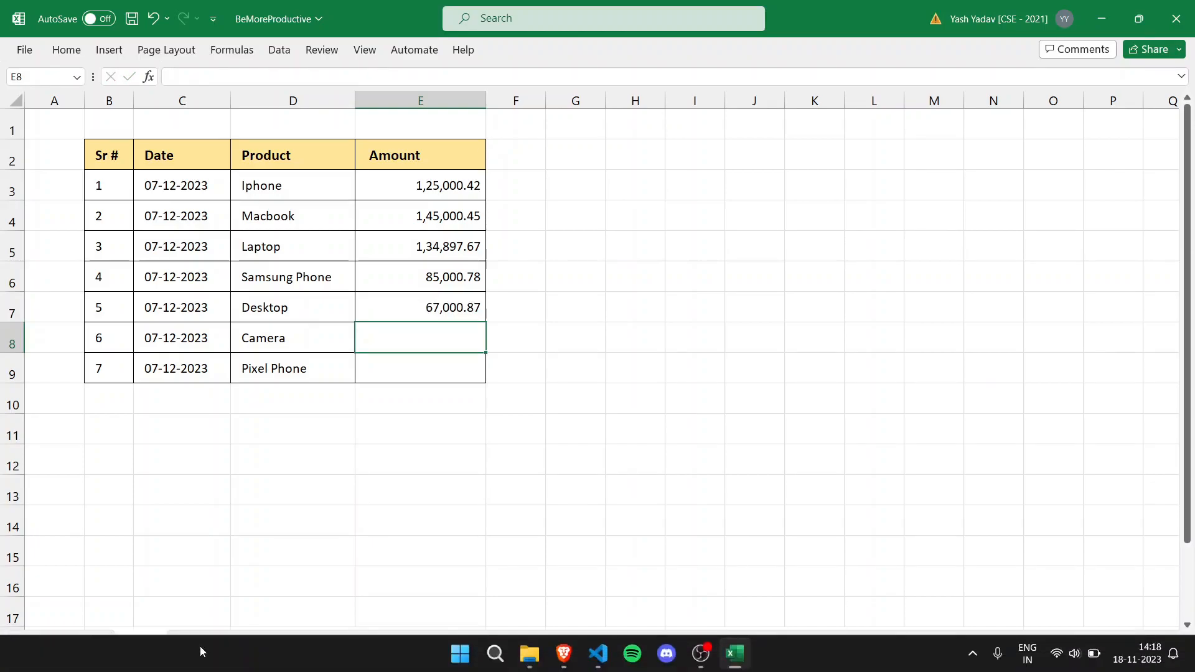
Step: Open the Name Range sheet and look over the monthly figures in the Iphone and Laptop columns
left_click(248, 523)
left_click(211, 643)
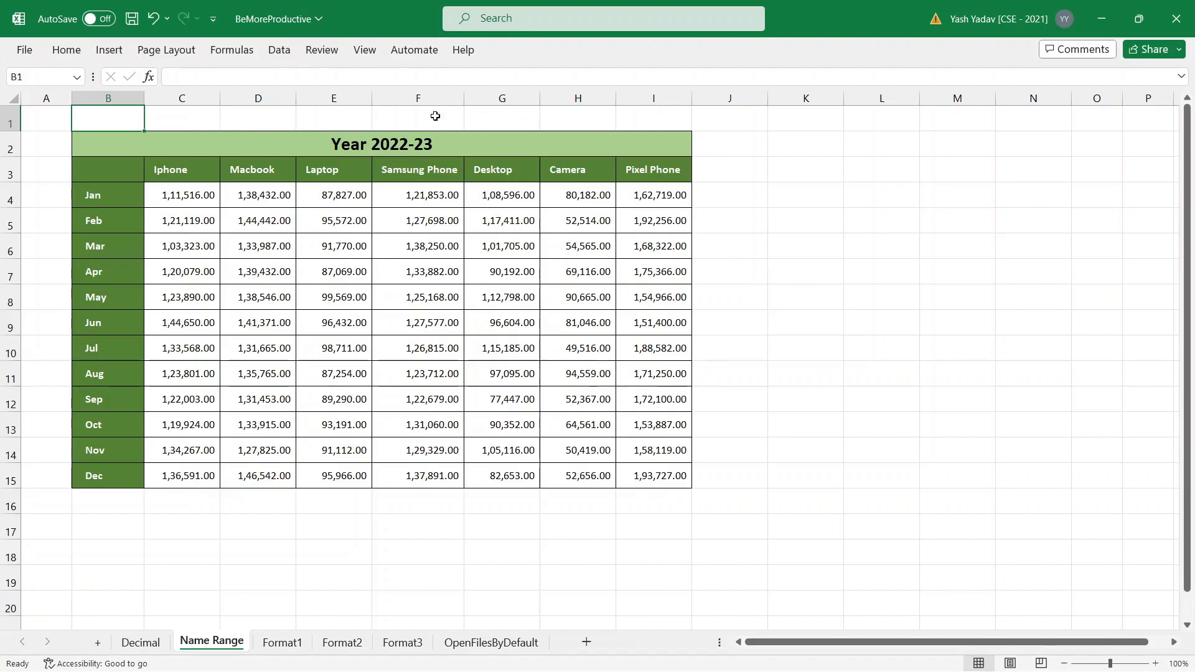
left_click_drag(184, 167, 182, 485)
left_click(183, 503)
left_click_drag(329, 174, 336, 430)
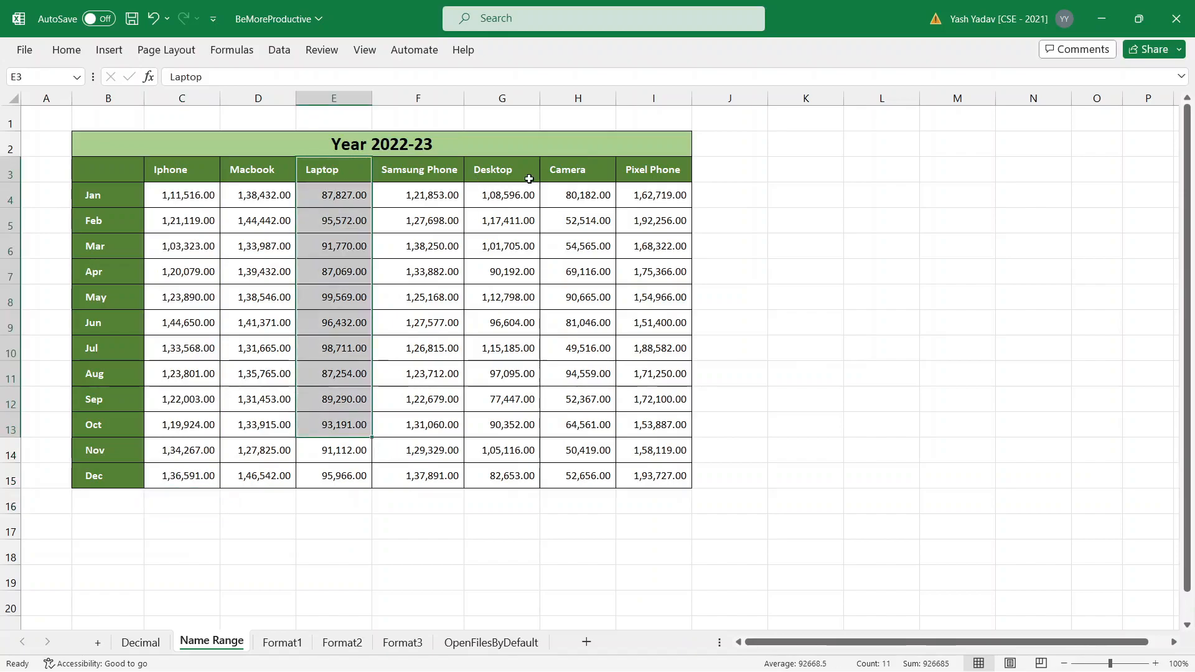
left_click(392, 524)
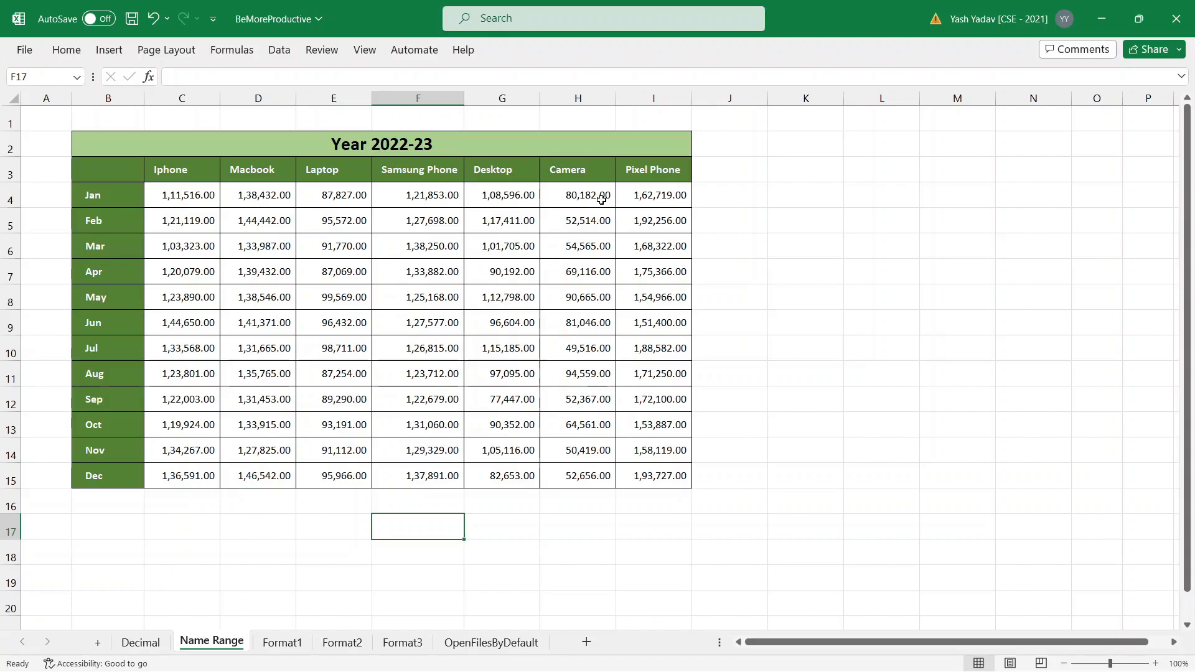
Step: Total the Iphone column in C16 with =SUM(C4:C15) and fill the formula across to I16
left_click(183, 497)
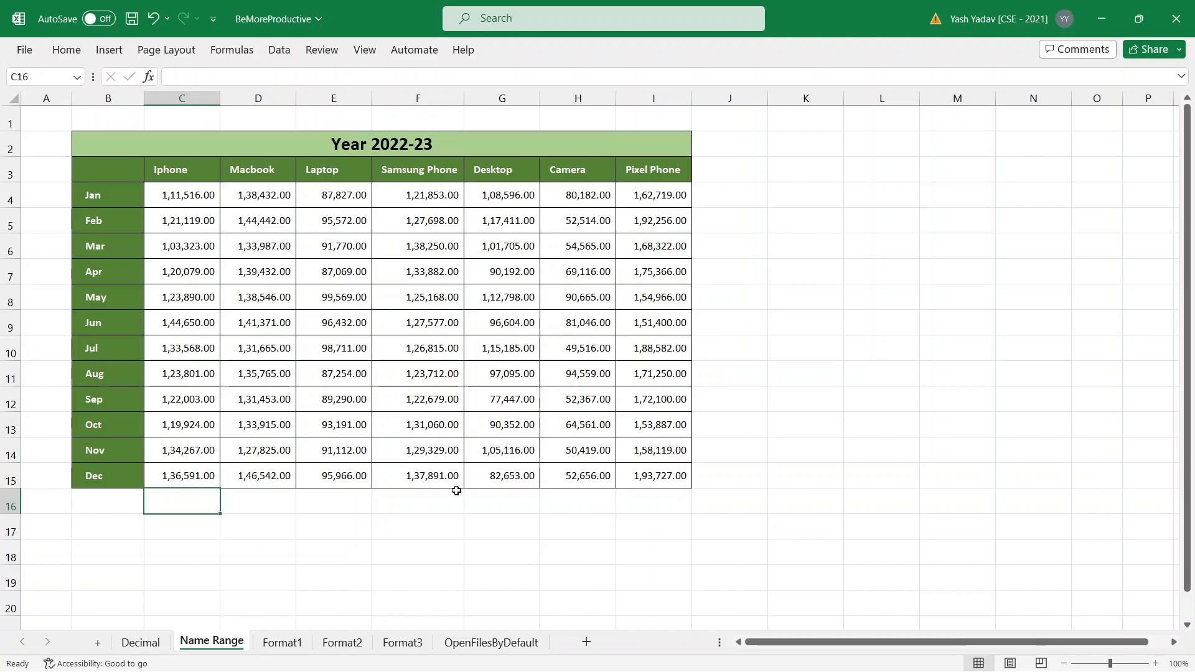
key("alt+equal")
key("Return")
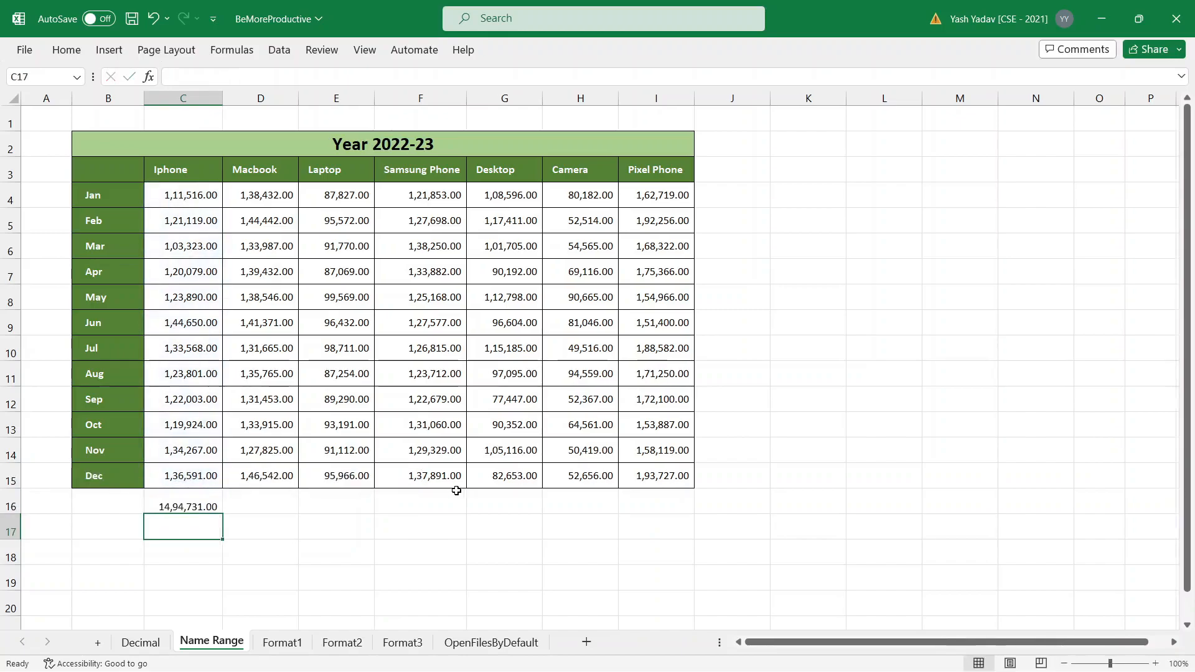
left_click(193, 510)
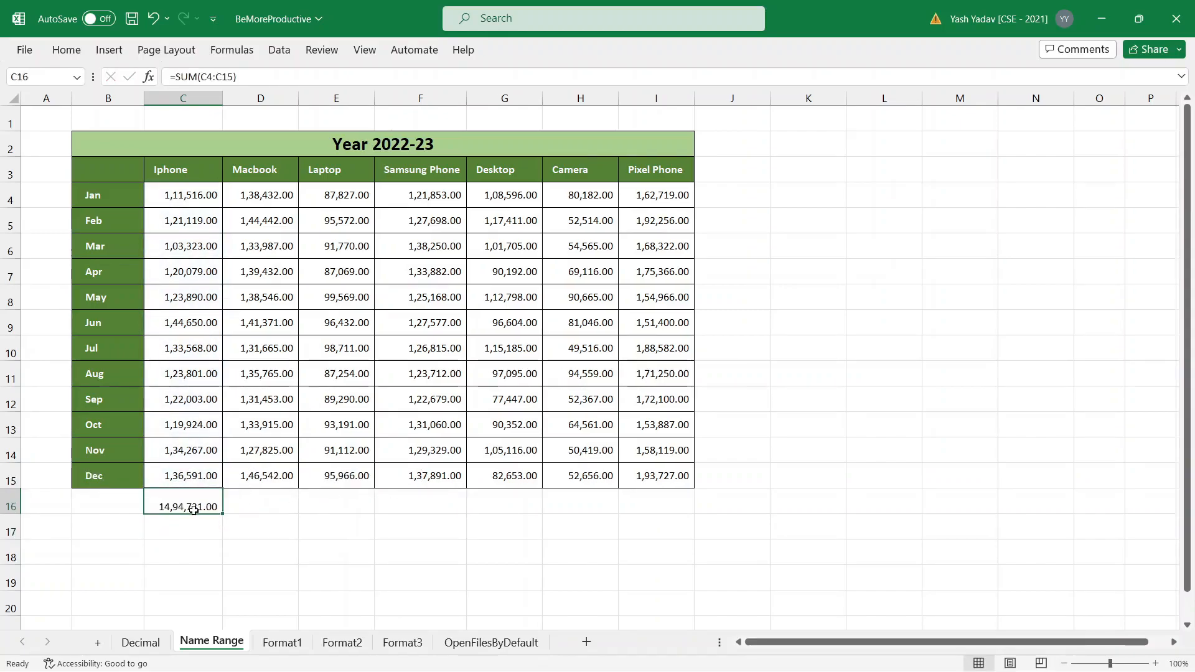
left_click_drag(221, 516, 688, 515)
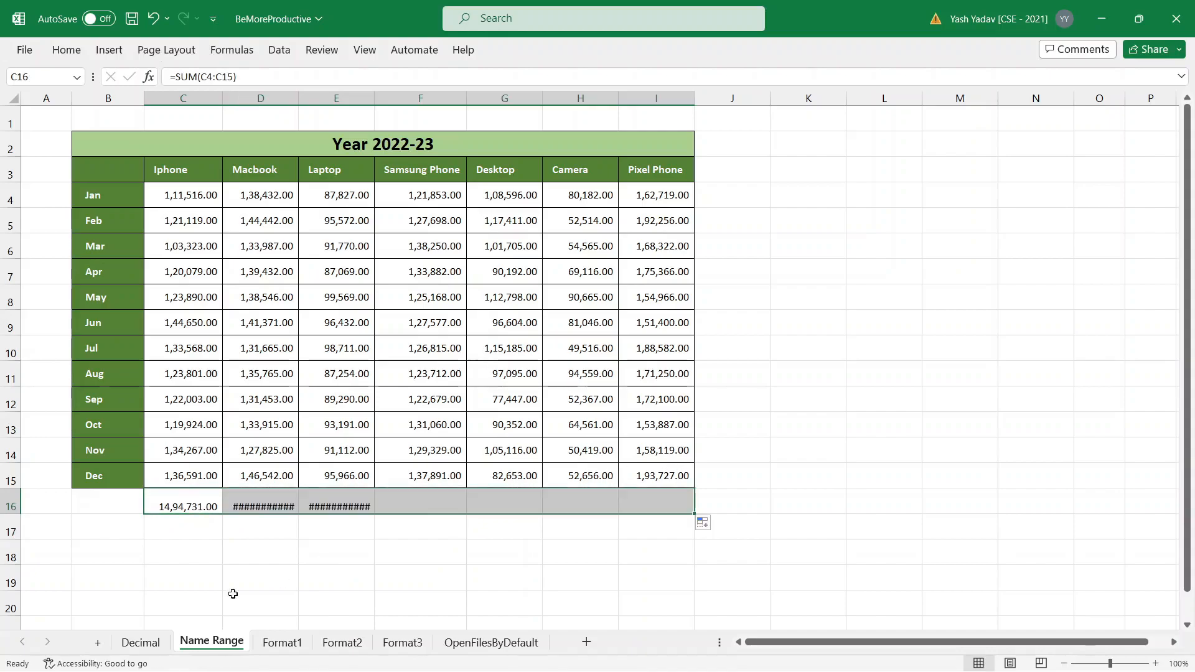
Step: AutoFit the widths of columns D, E, F, G and I to their contents
double_click(299, 102)
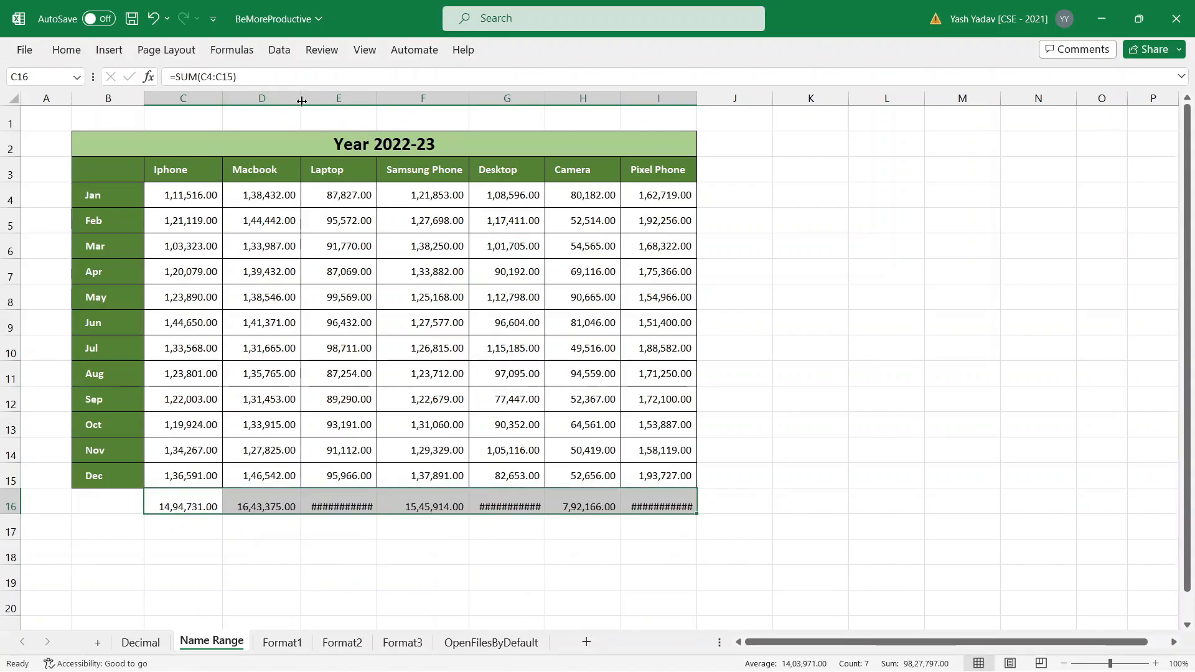
double_click(469, 103)
left_click(813, 530)
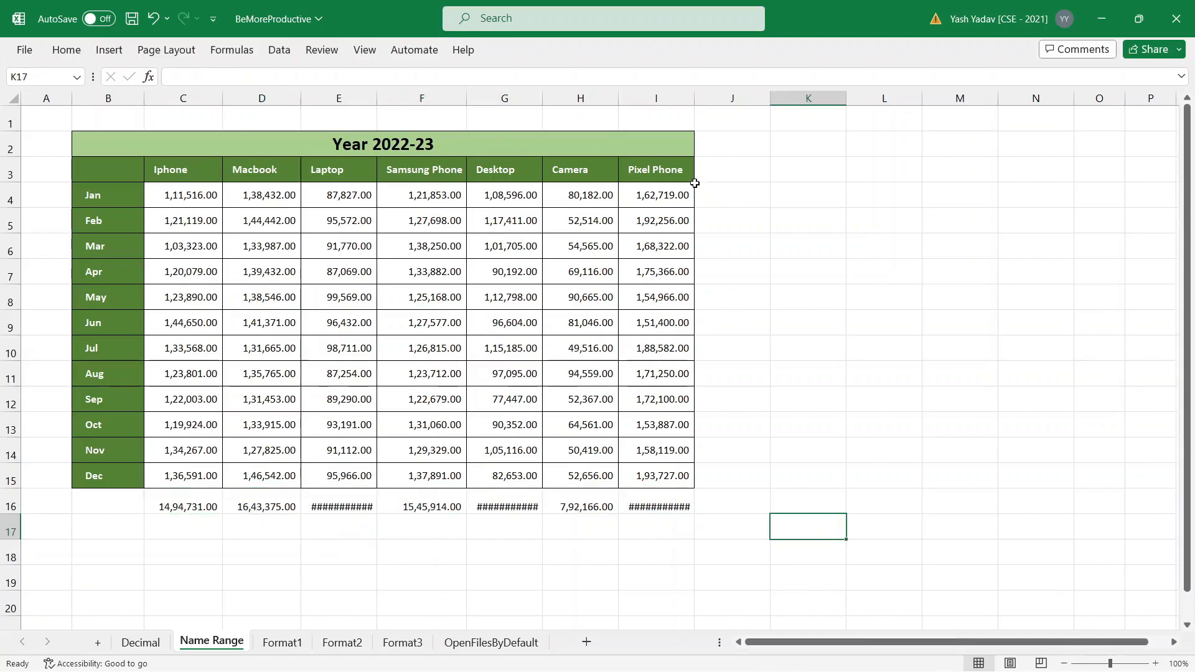
double_click(691, 97)
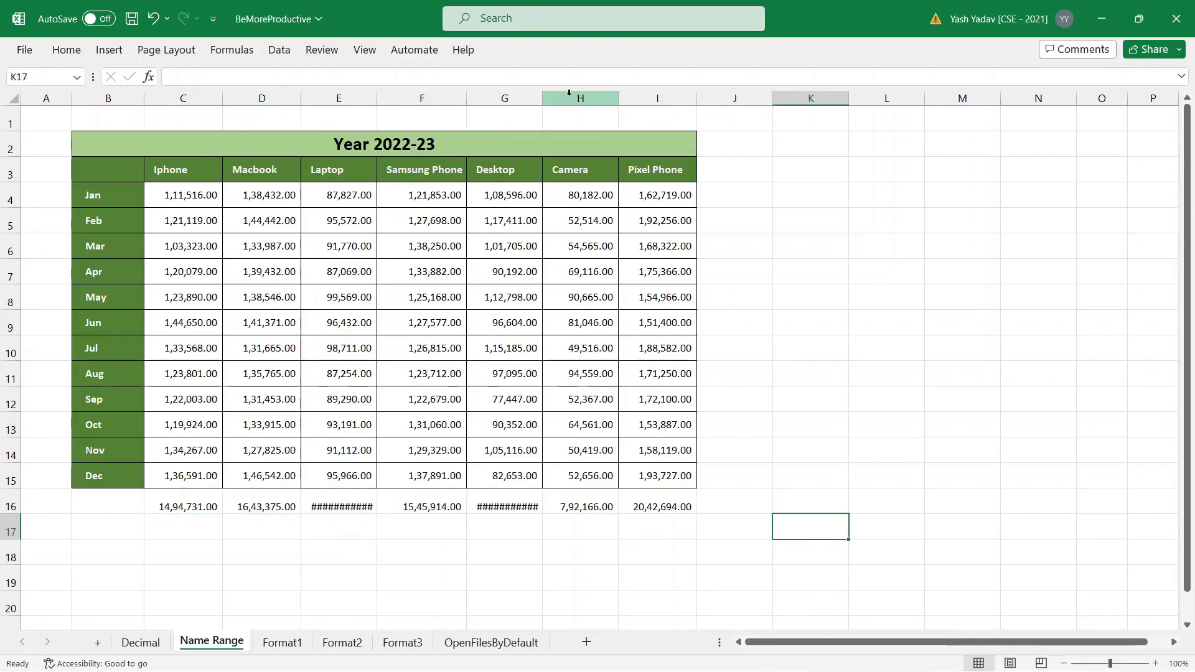
double_click(543, 99)
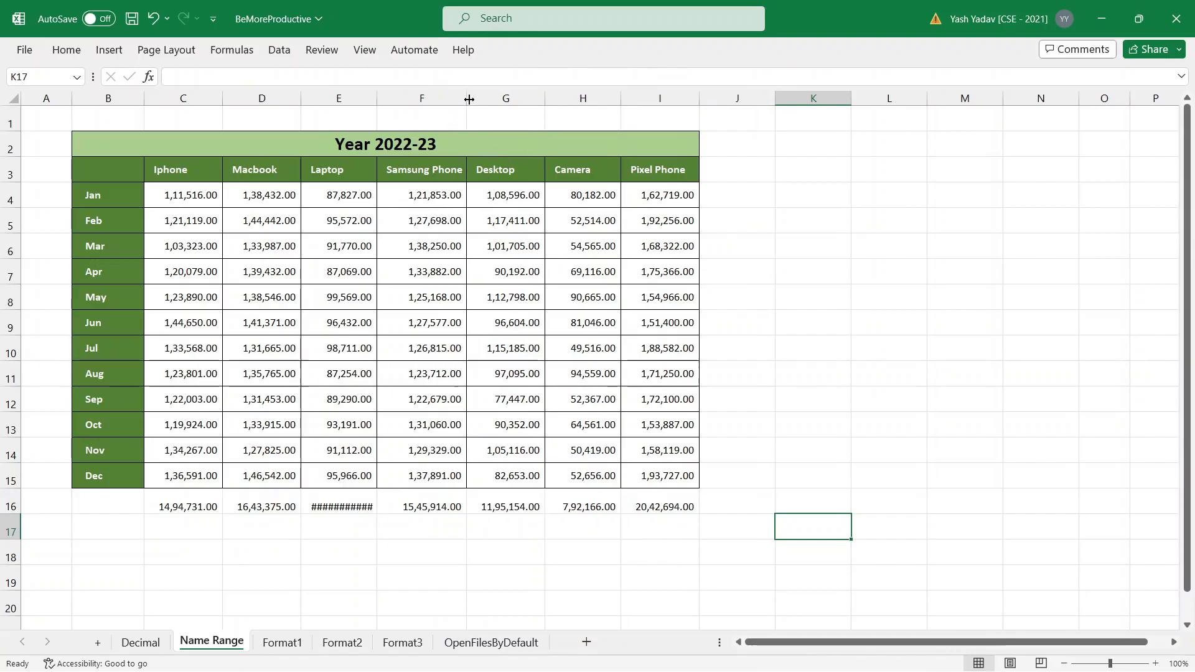
double_click(377, 99)
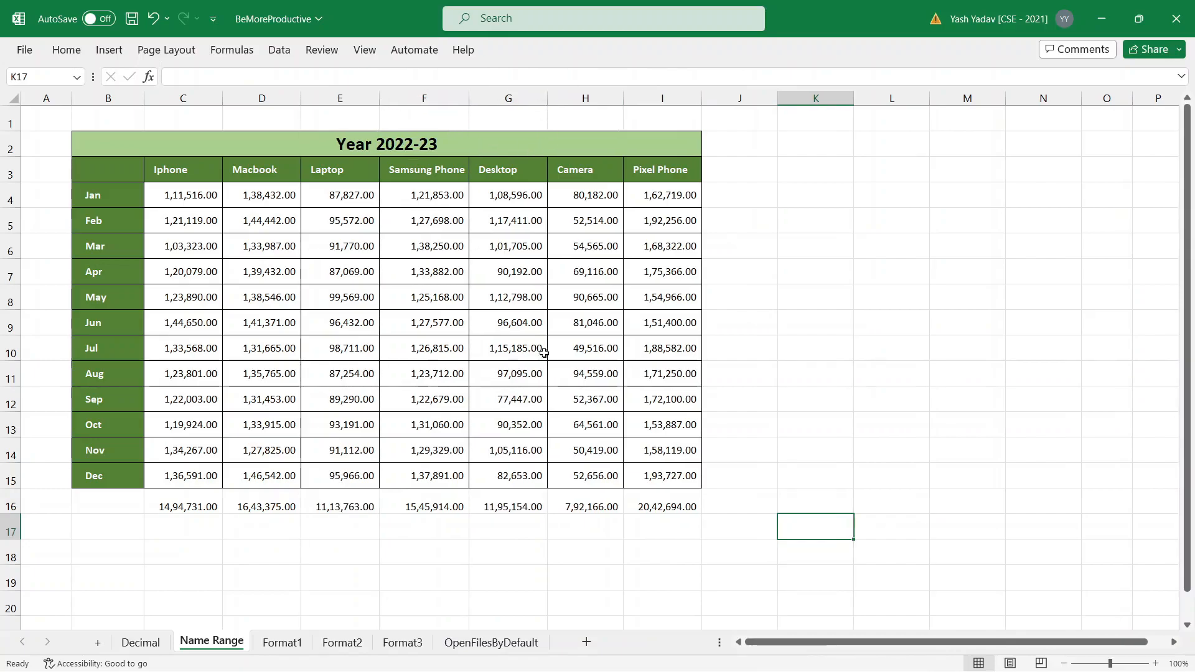
Step: Add the Desktop and Laptop totals in cell G18 with the formula =G16+E16
left_click(508, 542)
type("=")
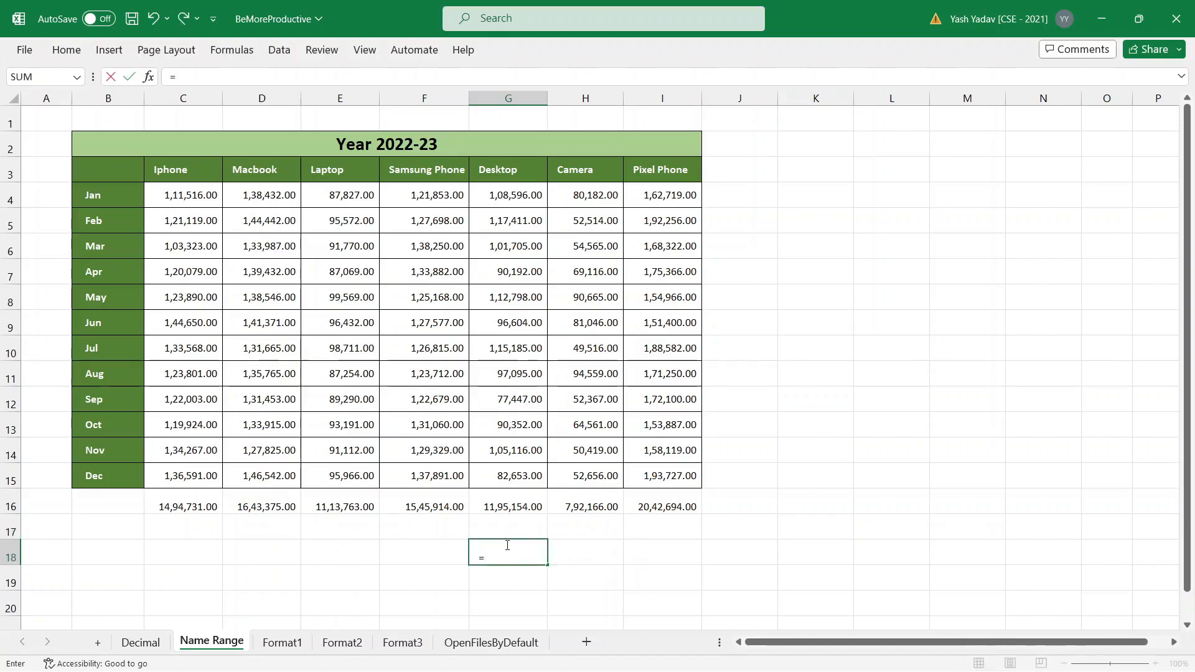
left_click(508, 507)
type("+")
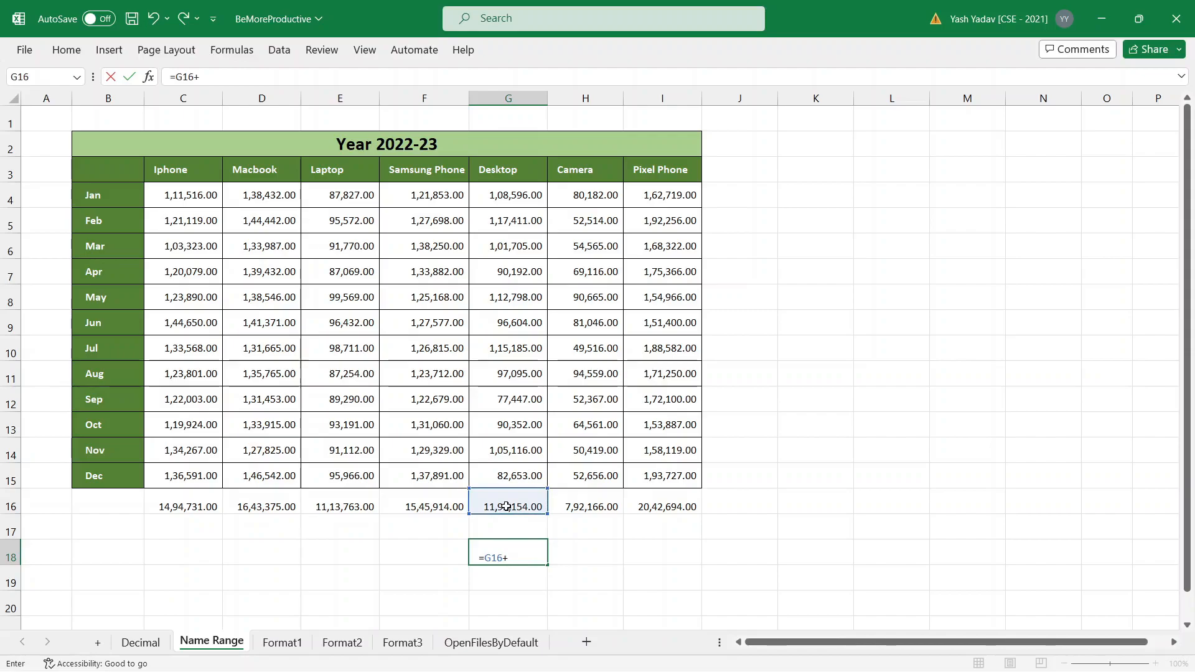
left_click(349, 506)
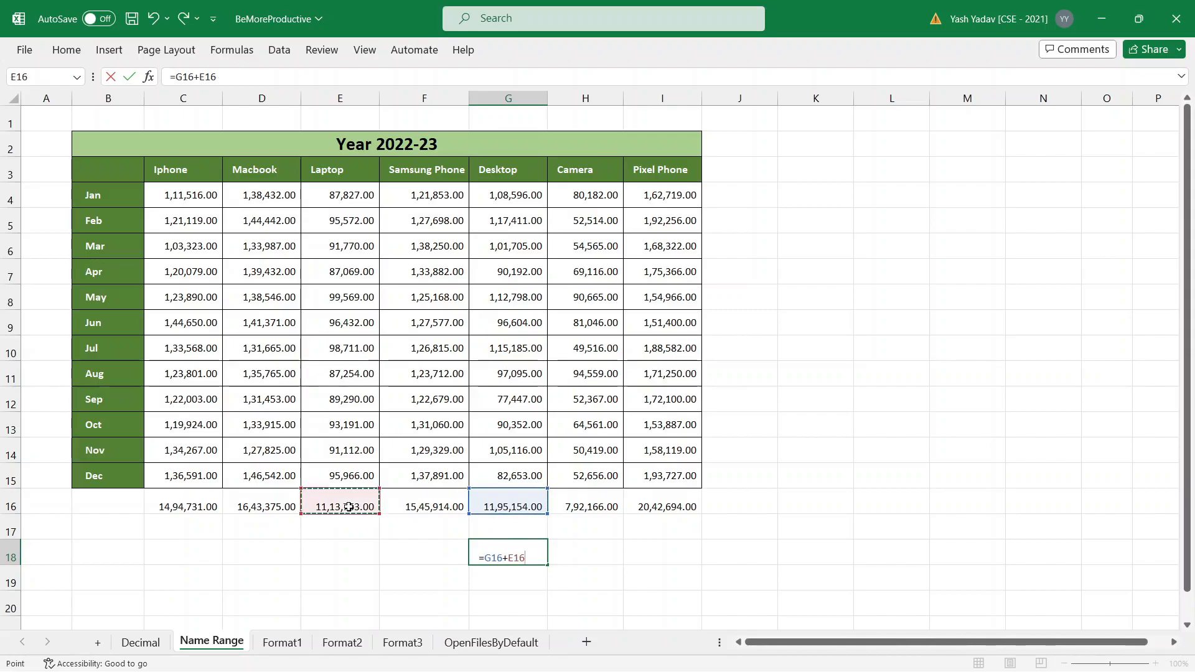
key("Return")
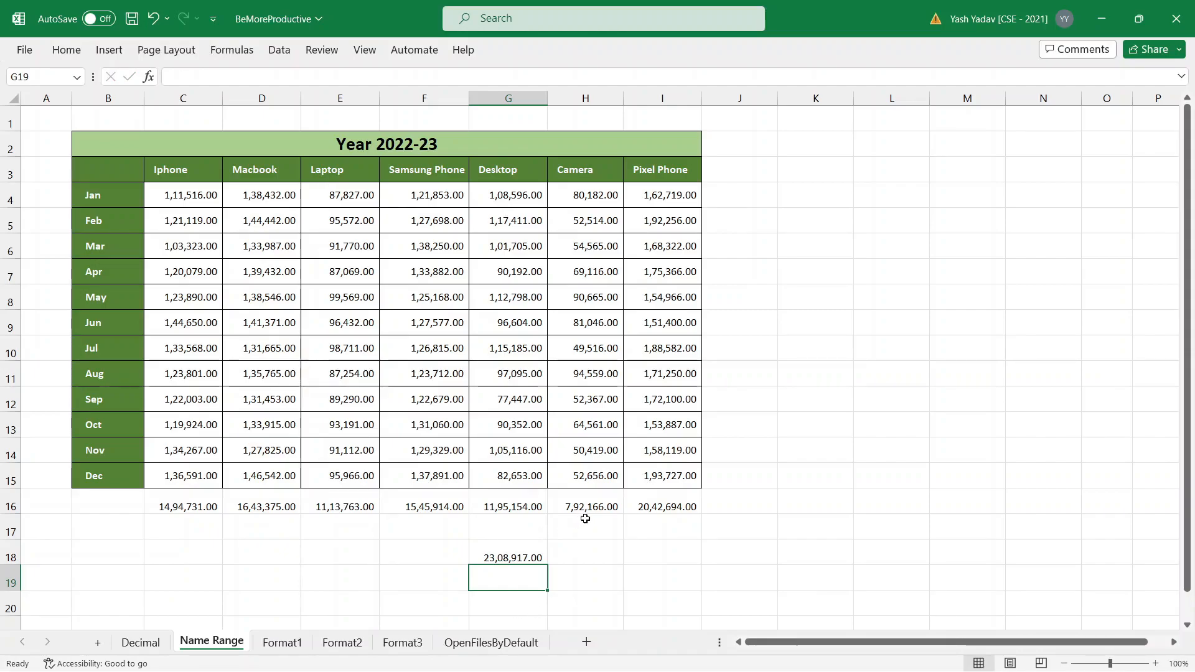
Step: Move the combined total from G18 to K3 and widen column K to fit it
left_click(536, 551)
left_click_drag(526, 540, 831, 168)
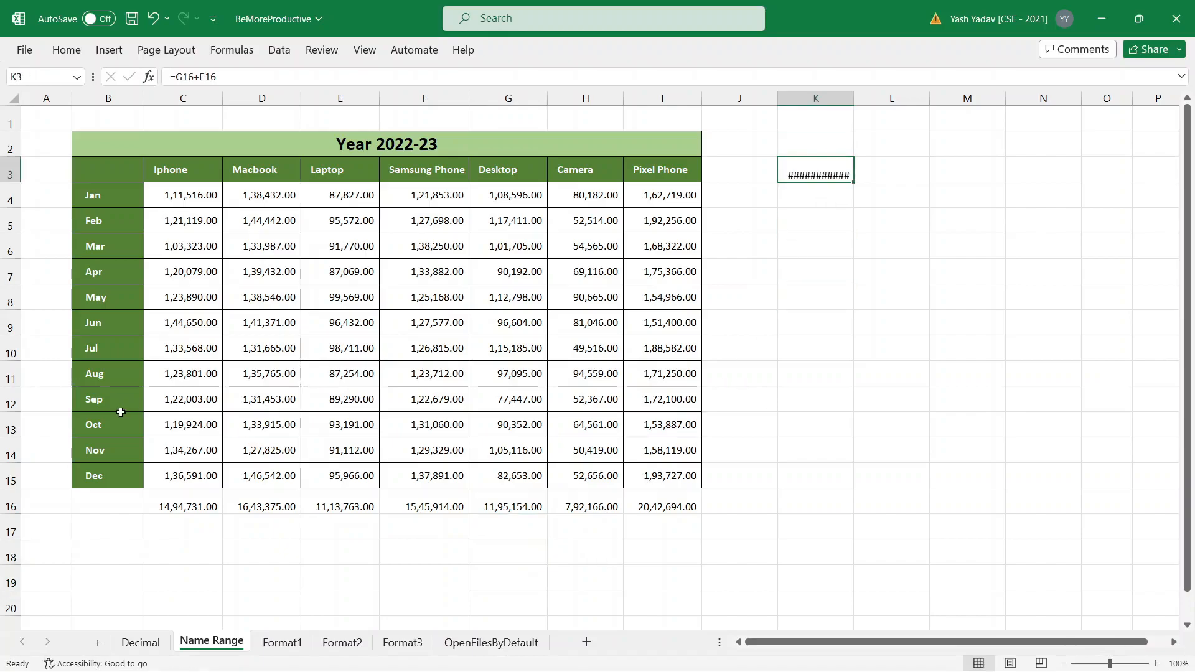
left_click_drag(853, 98, 866, 98)
Step: Start defining a new name for the Iphone column range C3:C15, moving the dialog clear of that column
left_click_drag(182, 168, 182, 471)
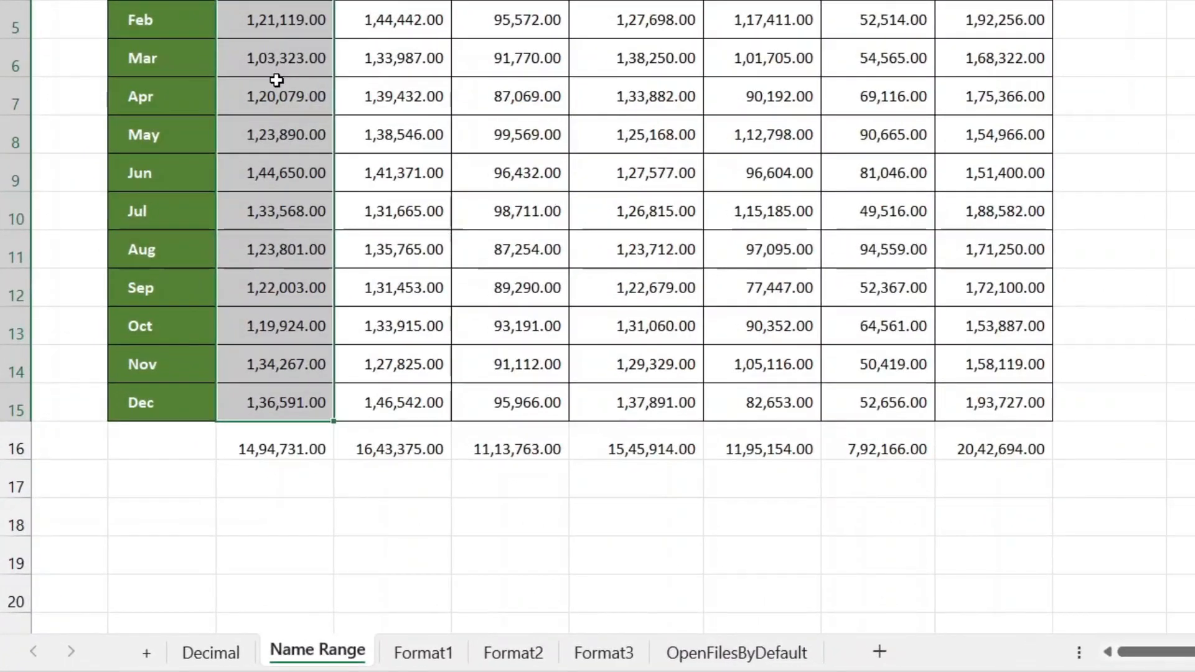
right_click(186, 267)
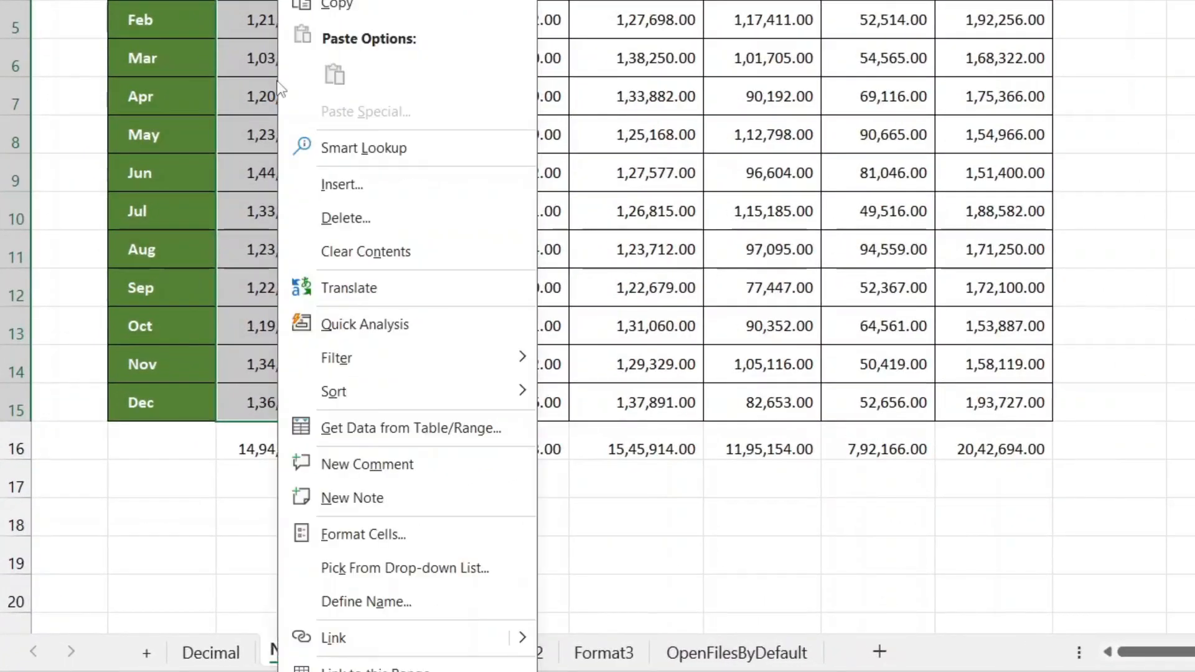
left_click(352, 603)
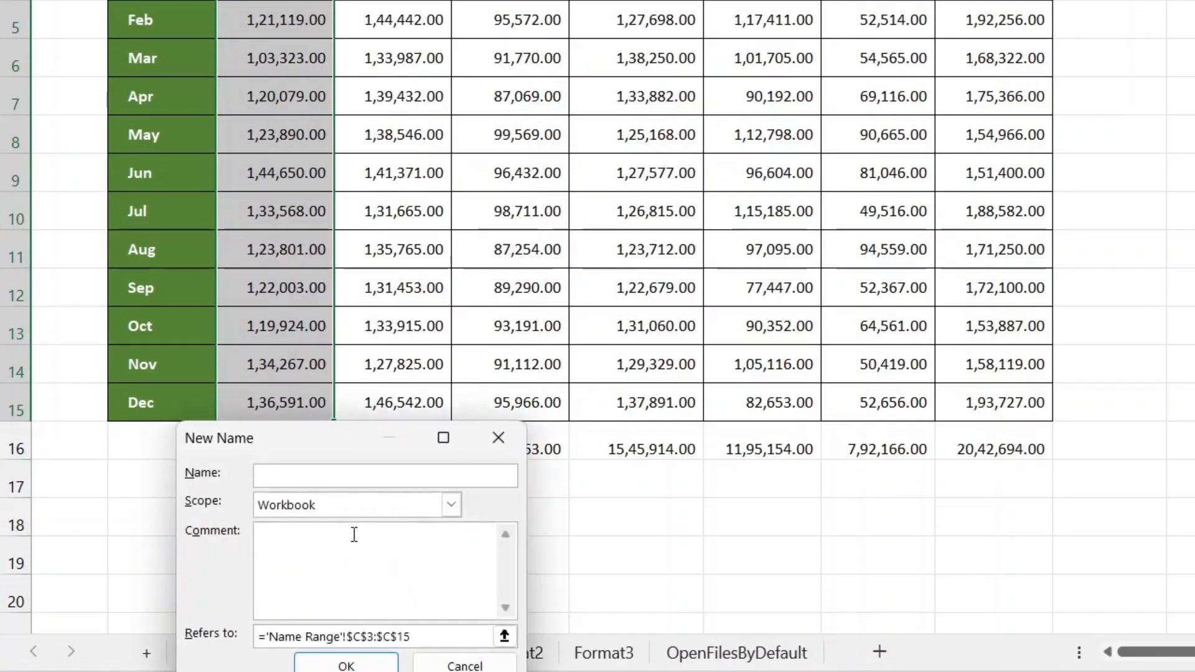
left_click_drag(286, 449, 601, 83)
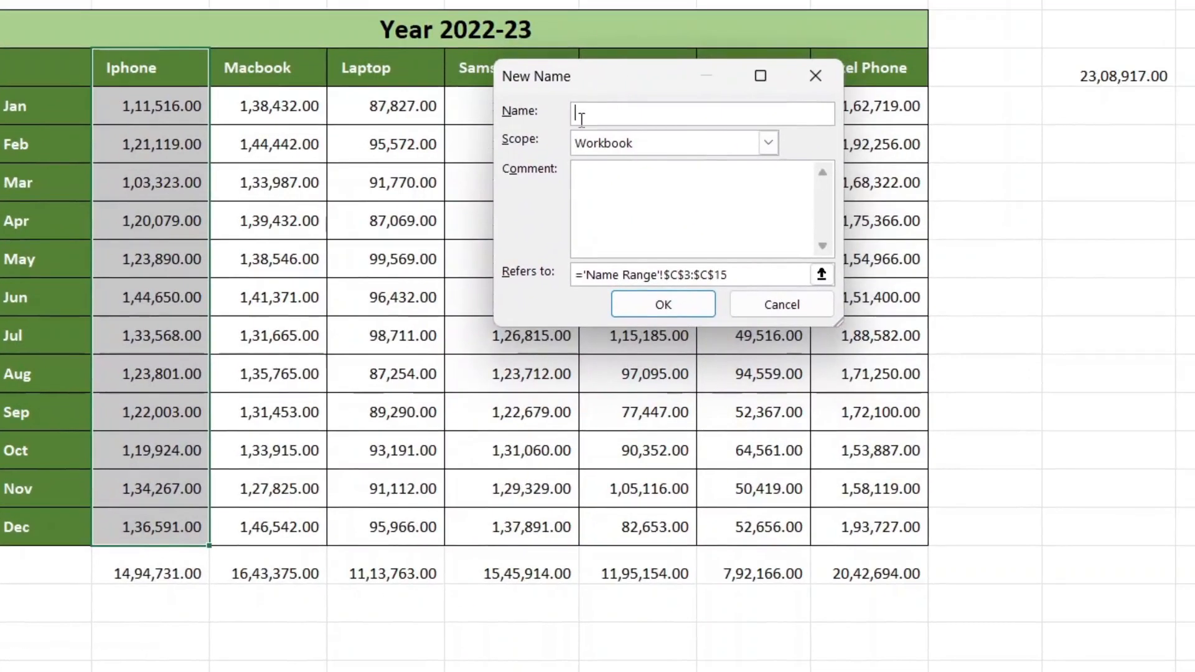
Step: Try to name the Iphone column range iPhone
type("i")
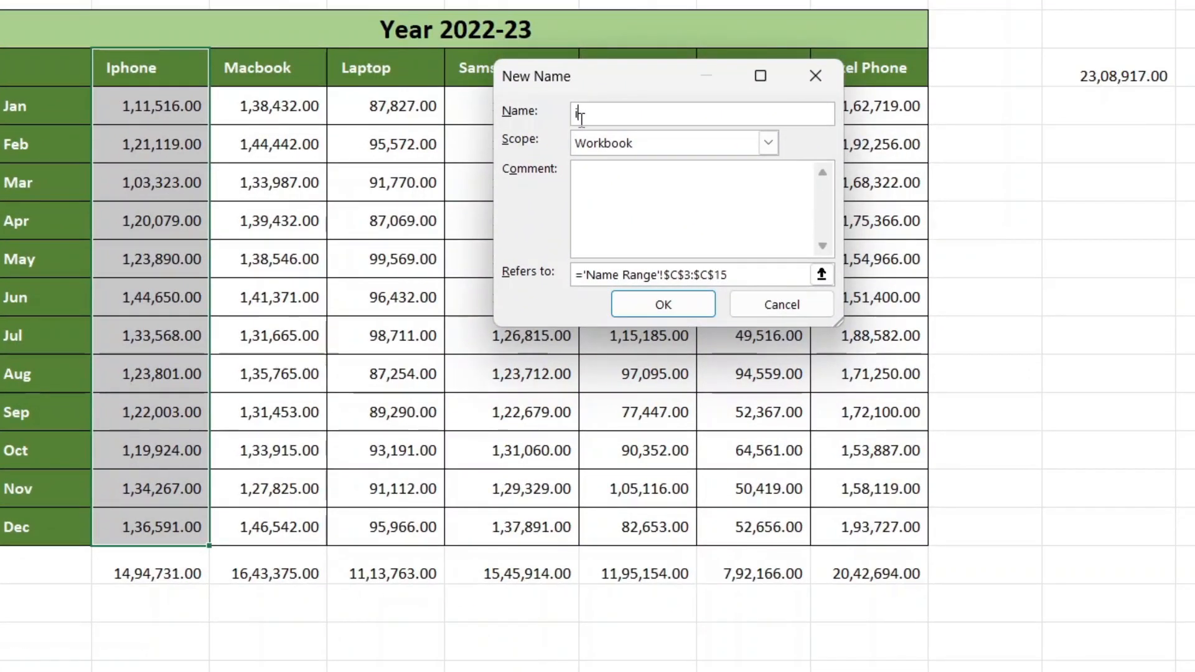
type("Phone")
left_click(664, 305)
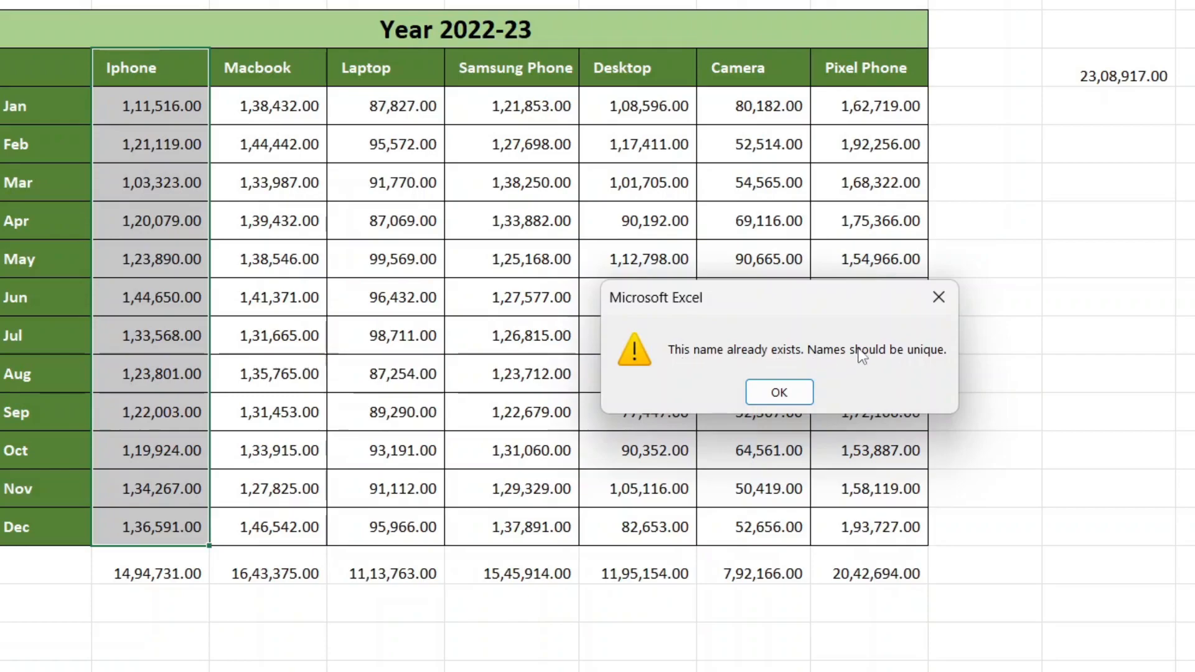
left_click(778, 391)
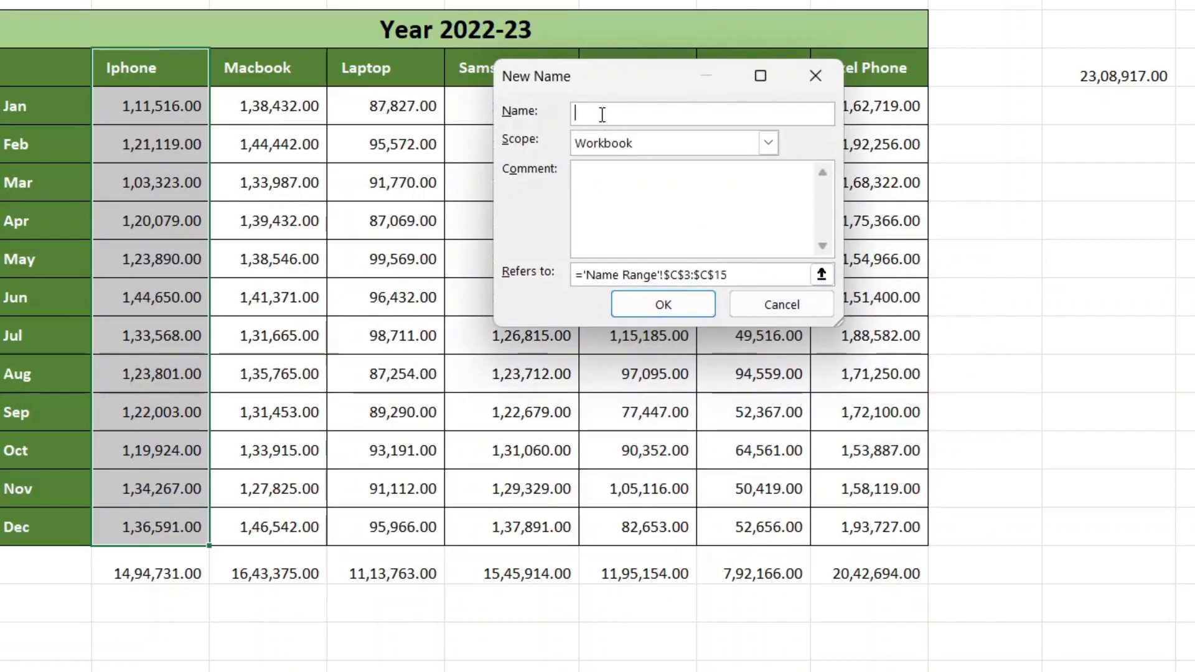
Step: Define the Iphone column range under the name iPhon with workbook scope
type("iPhon")
left_click(687, 308)
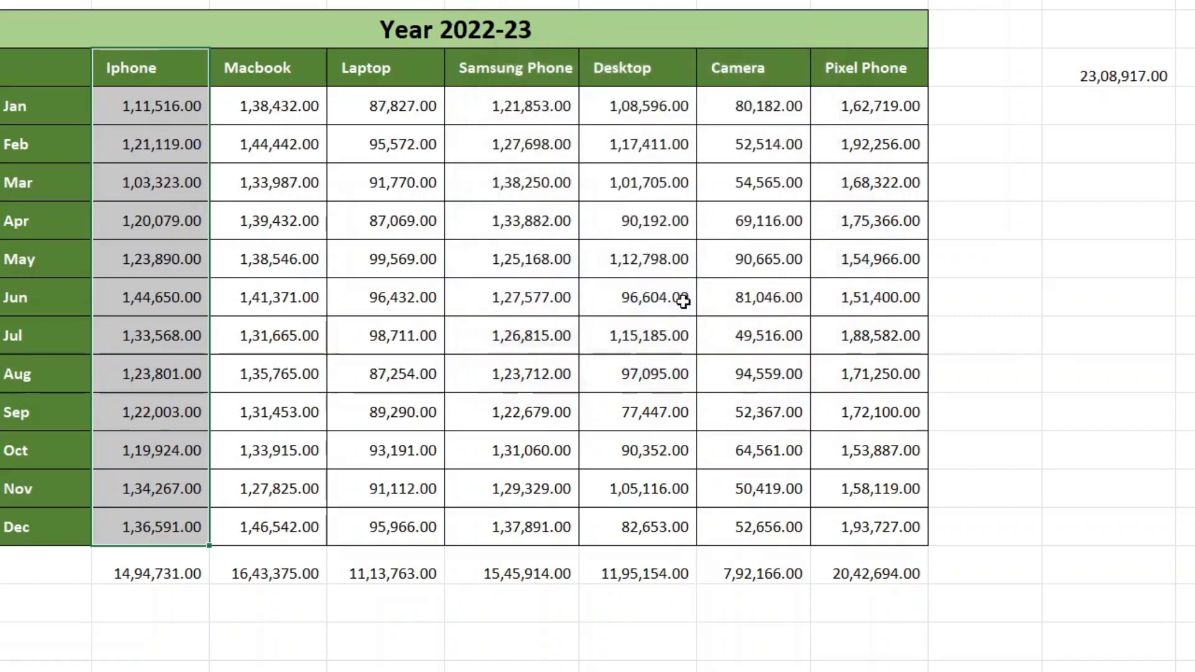
Step: Define the Macbook column range D3:D15, including its header, under the name Macbook with workbook scope
left_click_drag(275, 69, 274, 519)
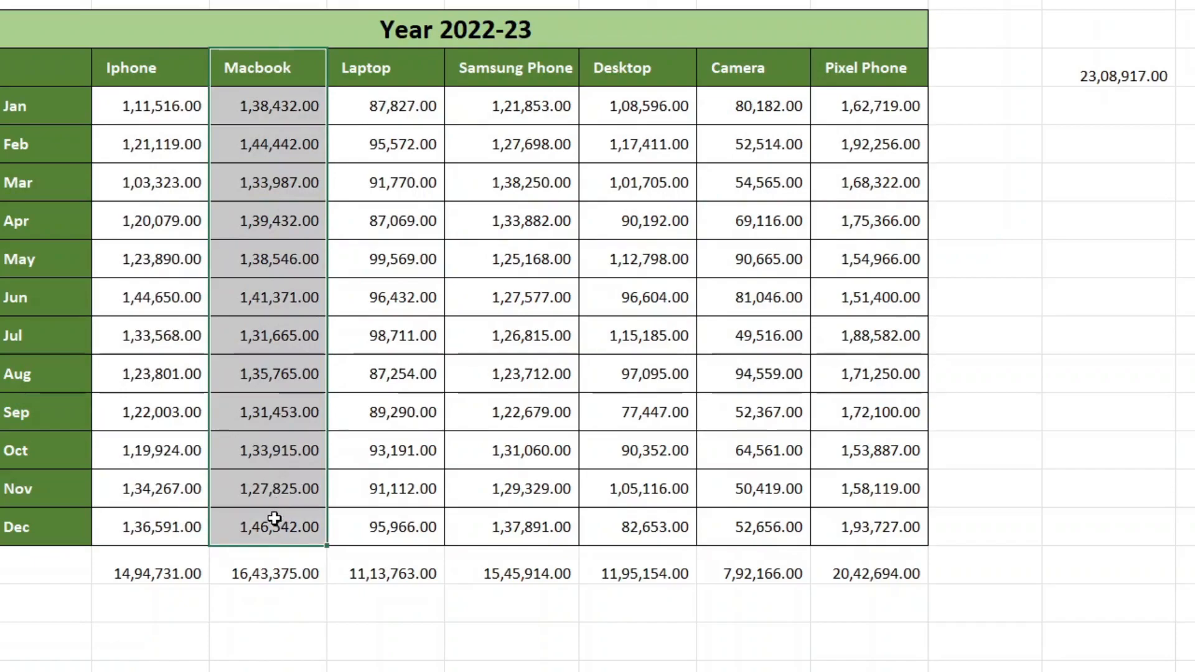
right_click(267, 337)
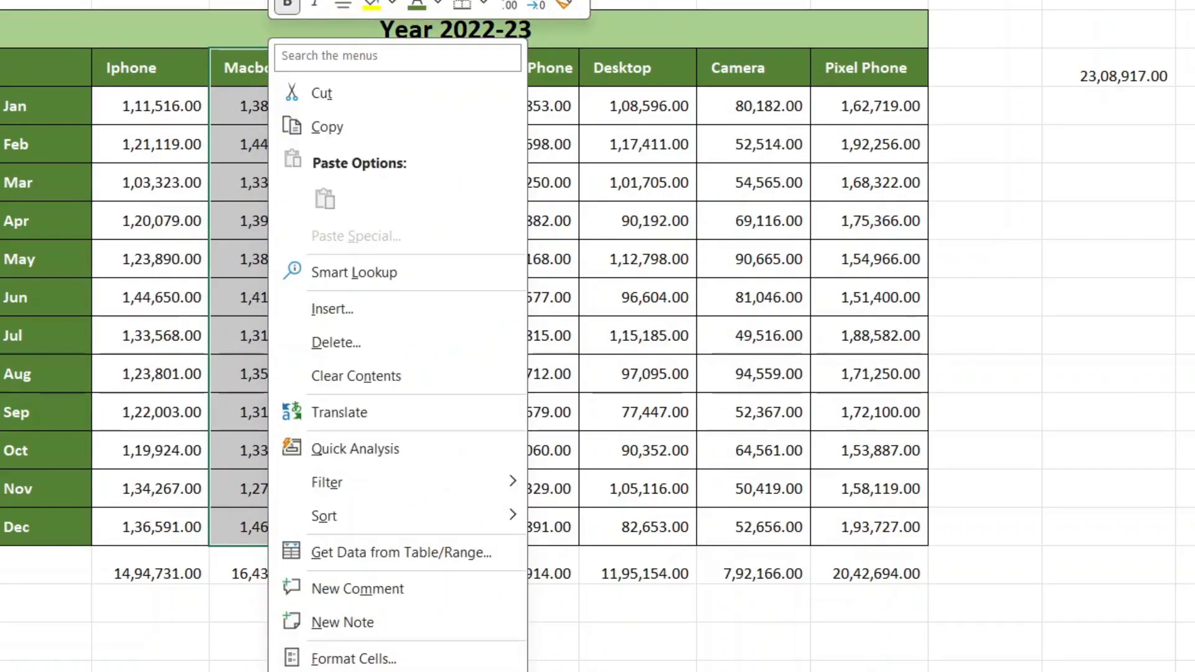
left_click(352, 671)
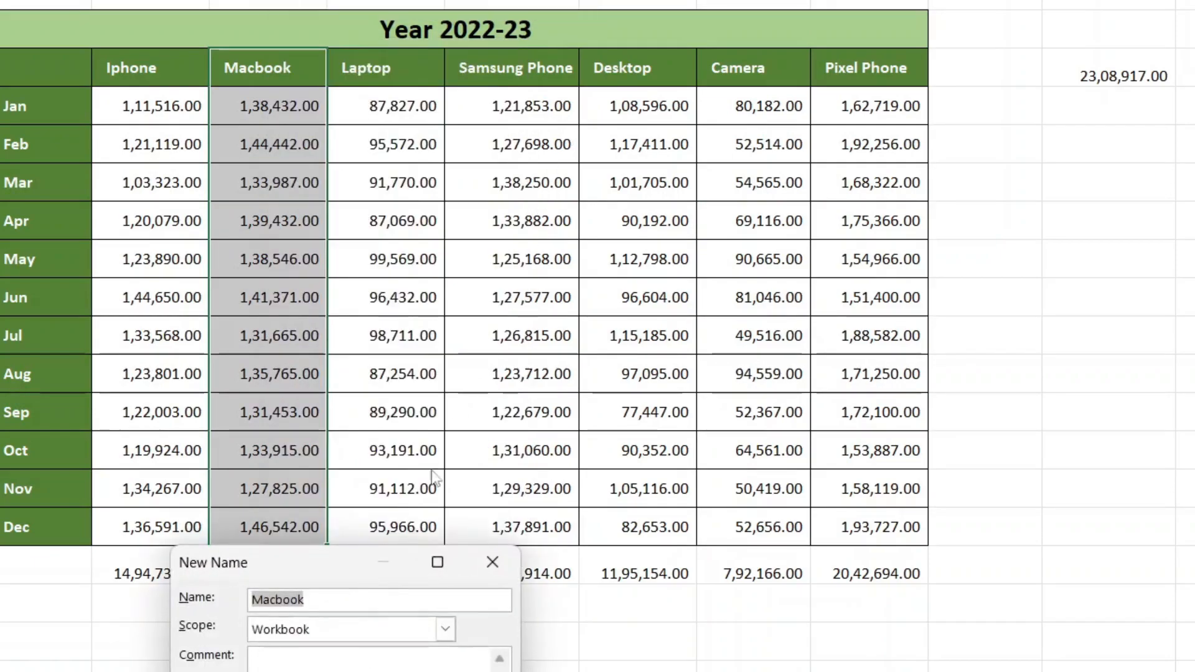
left_click_drag(304, 567, 608, 100)
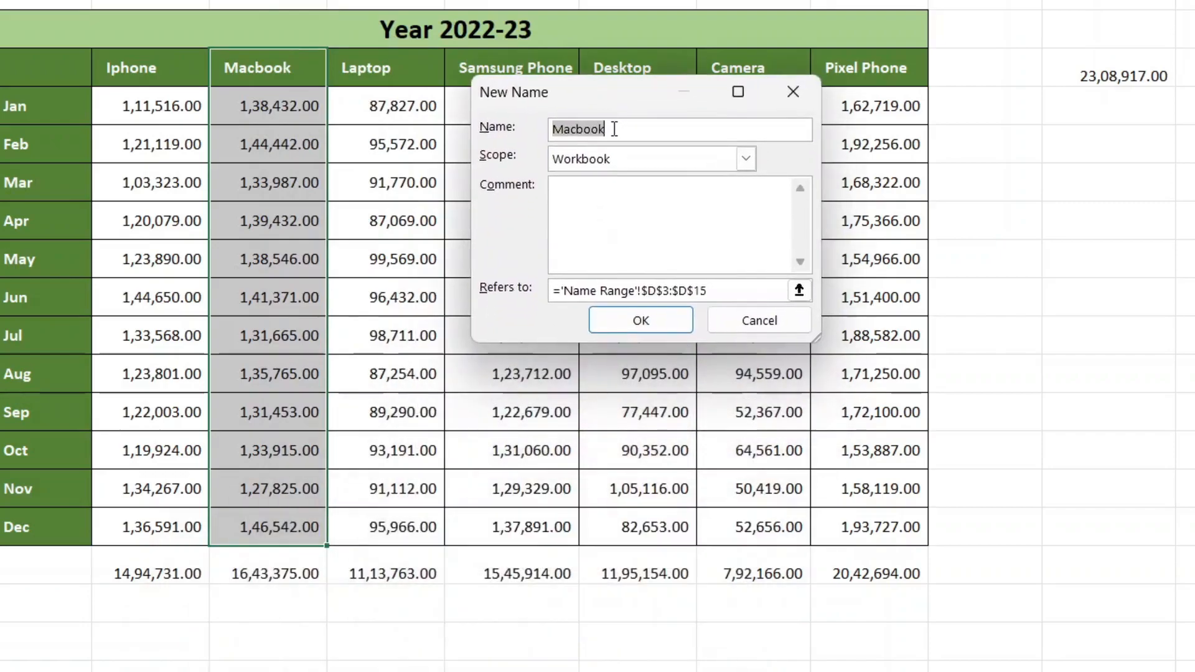
left_click(647, 321)
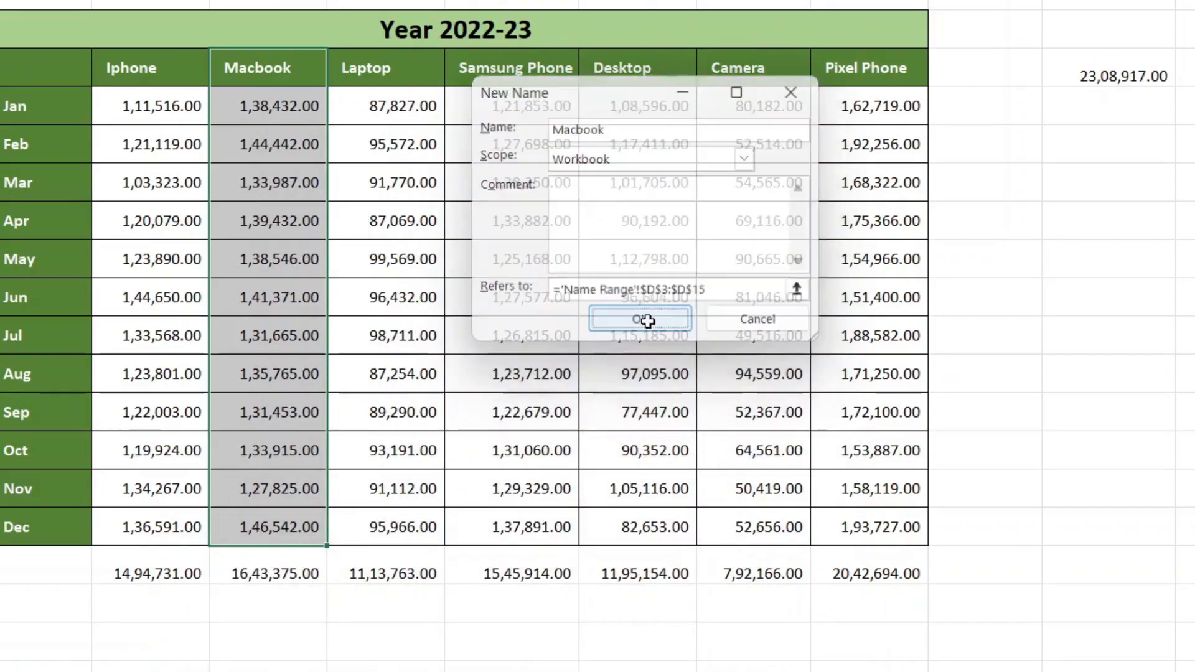
Step: Define the Laptop column range E3:E15 under the name Lapt with workbook scope
left_click_drag(358, 69, 374, 523)
right_click(359, 207)
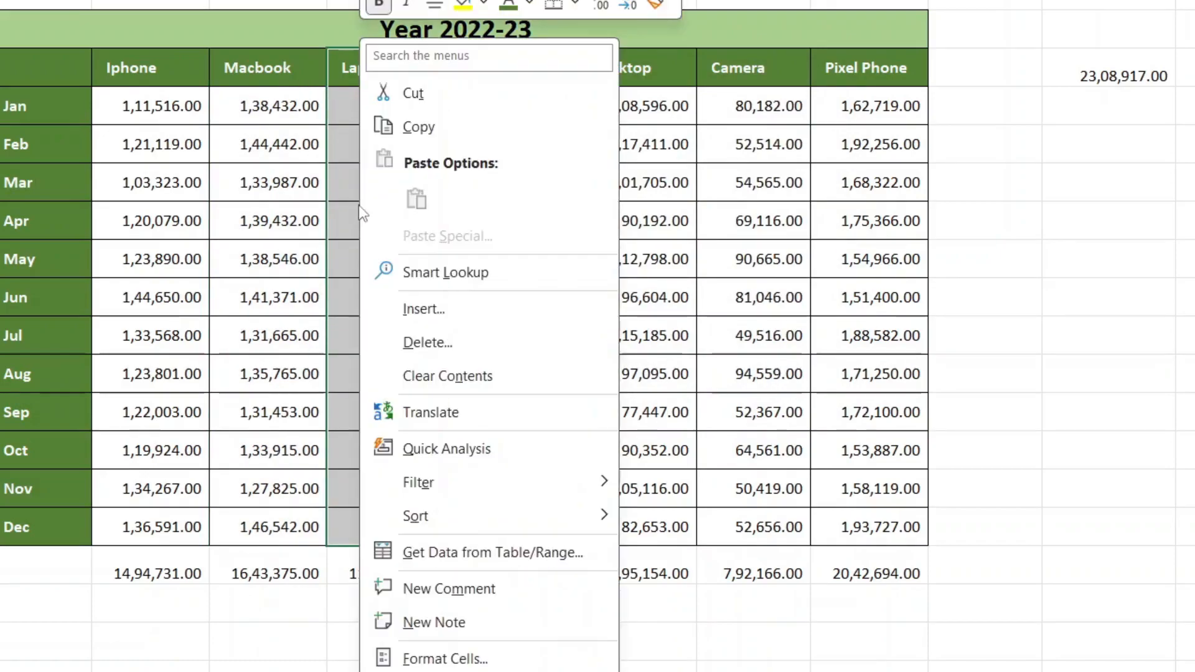
left_click(439, 671)
left_click_drag(417, 563, 661, 107)
type("Lapt")
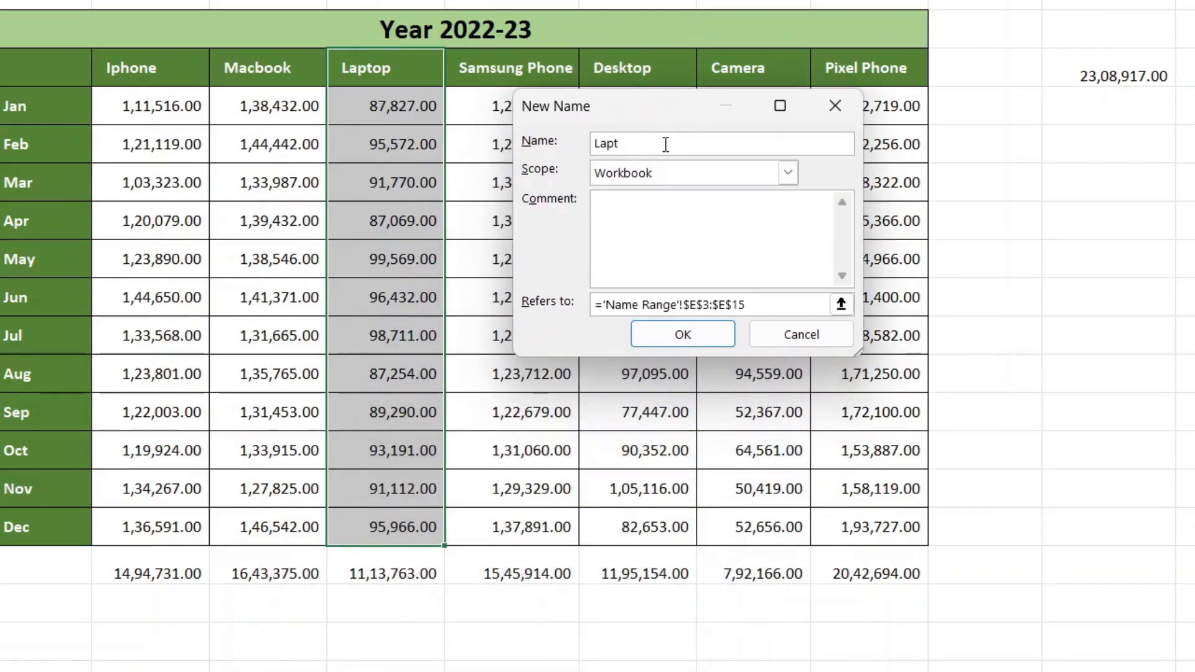
left_click(694, 334)
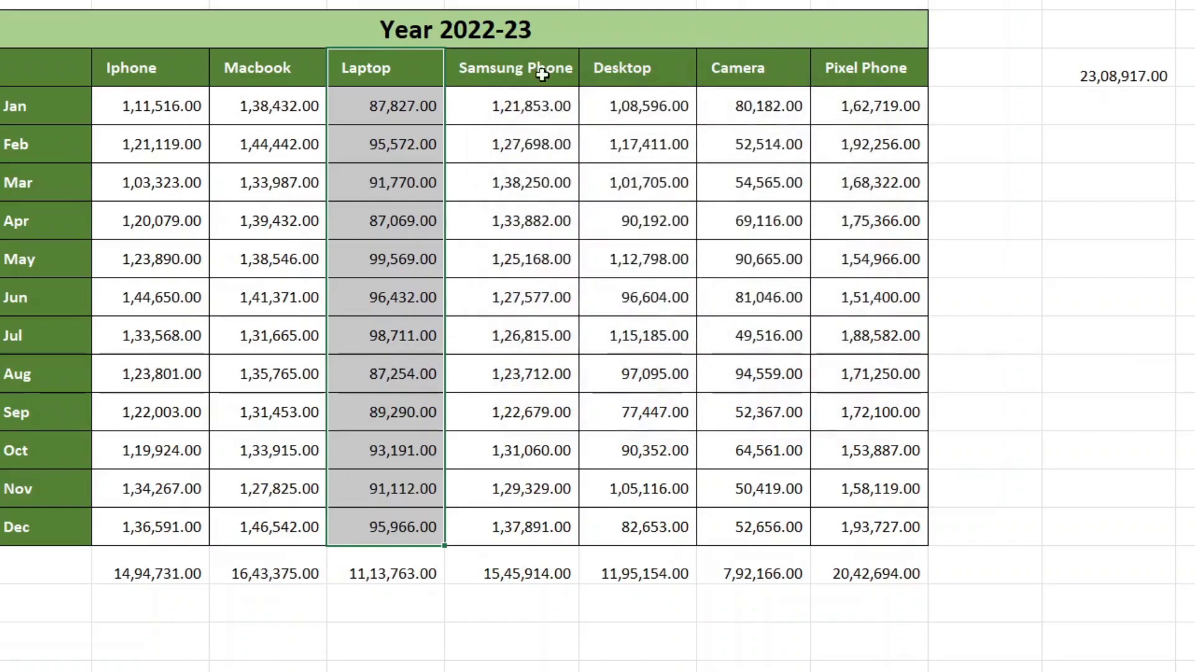
Step: Define the Samsung Phone column range F3:F15 under the name SamPhone with workbook scope
left_click_drag(515, 67, 509, 527)
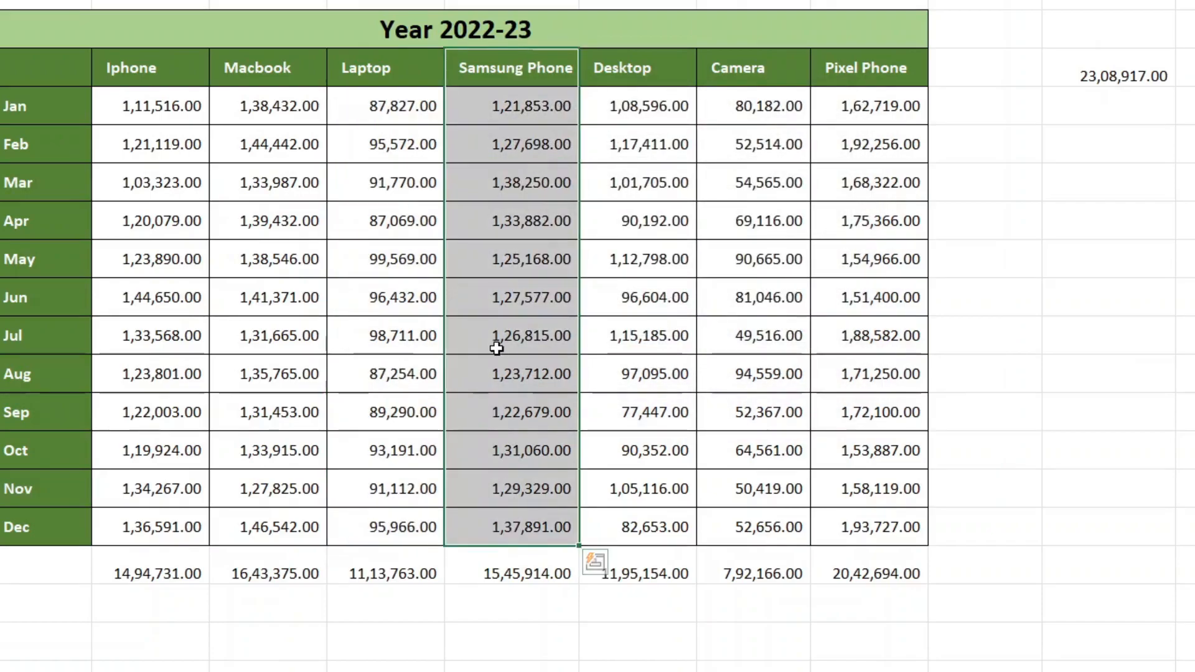
right_click(497, 351)
left_click(561, 671)
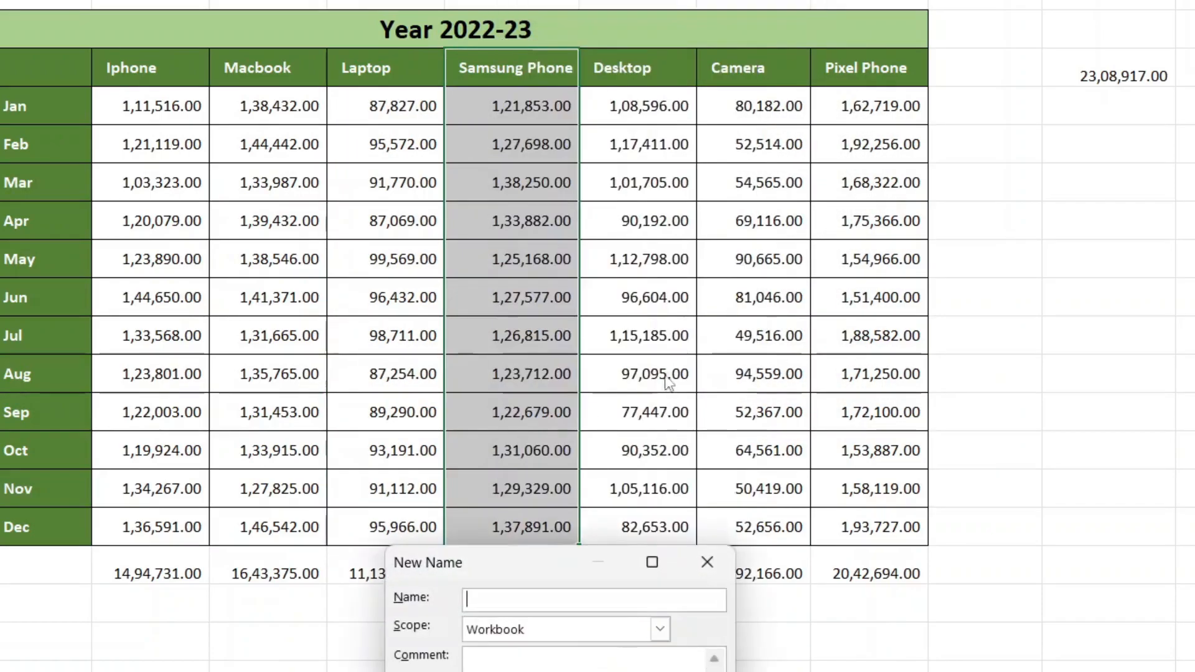
left_click_drag(548, 574, 793, 64)
type("Samsung ")
type("Ph")
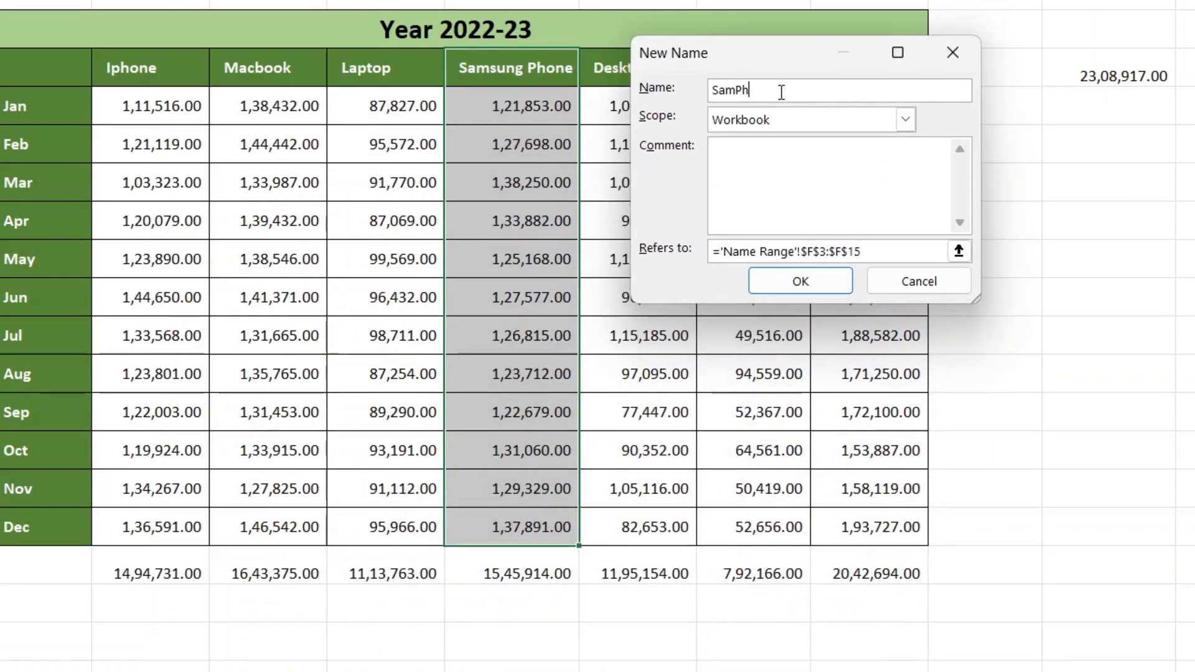
type("one")
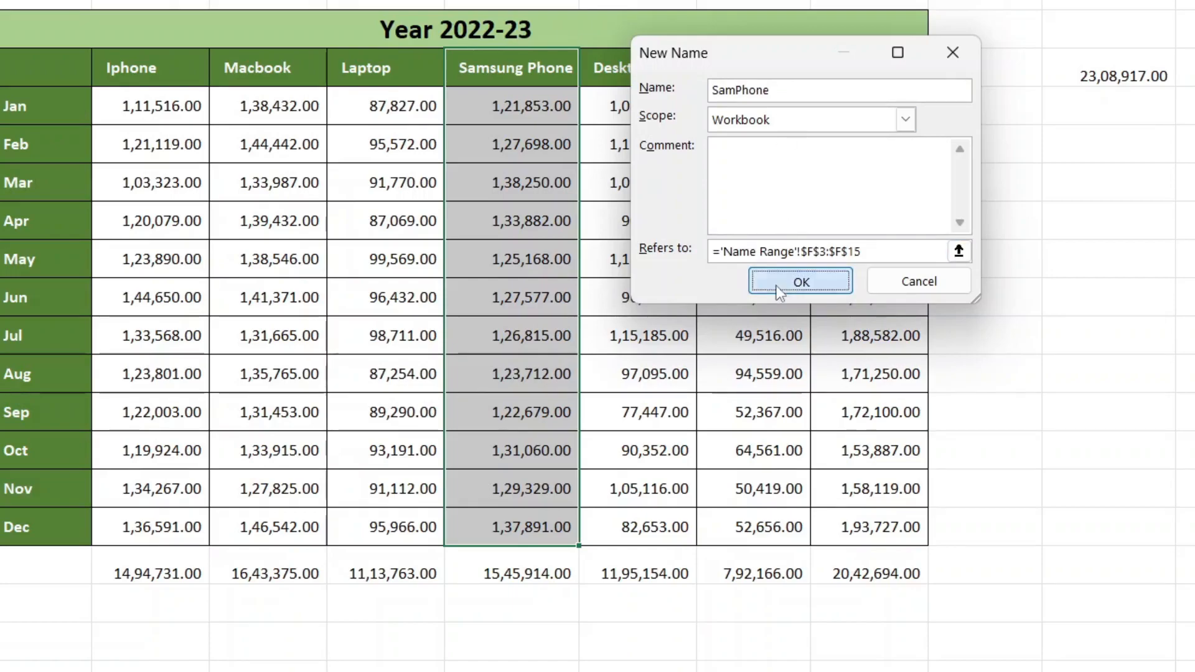
left_click(801, 282)
Step: Define the Desktop column range G3:G15 under the name Desktop with workbook scope
left_click(623, 74)
left_click_drag(623, 102, 622, 520)
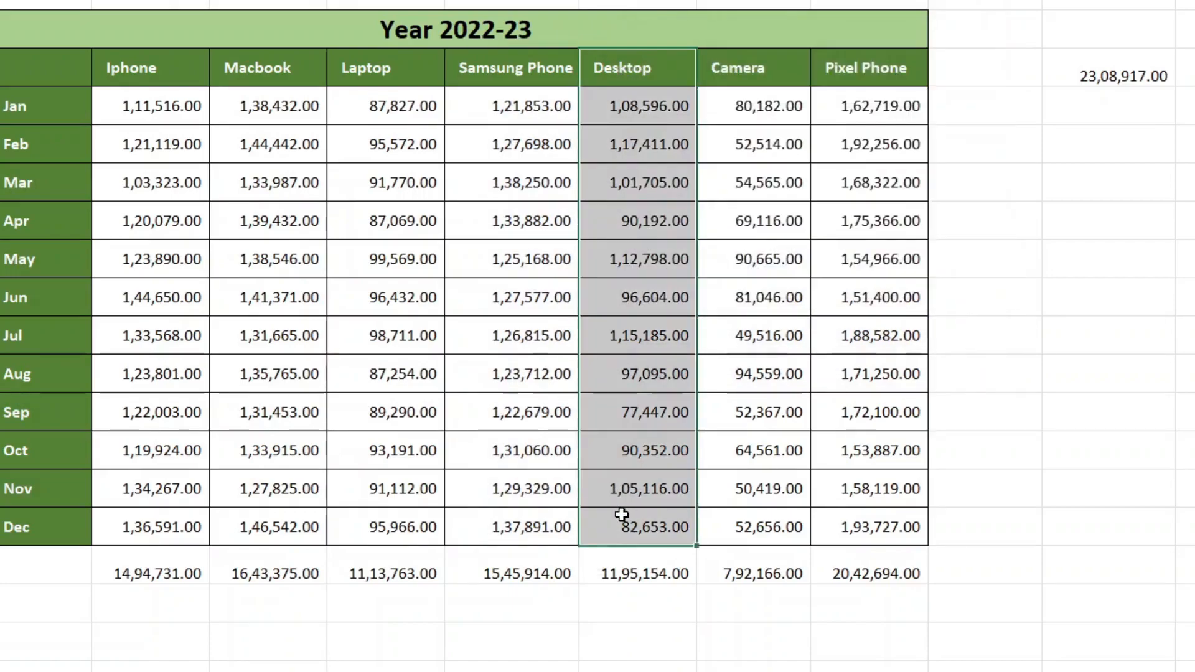
right_click(630, 251)
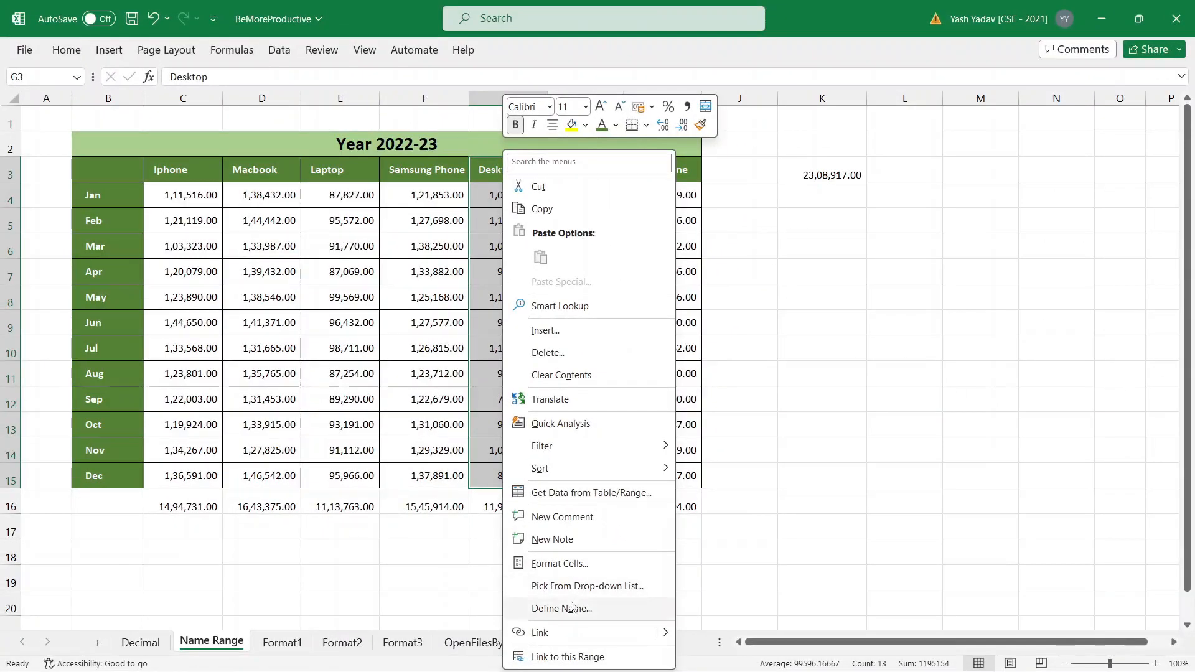
left_click(571, 613)
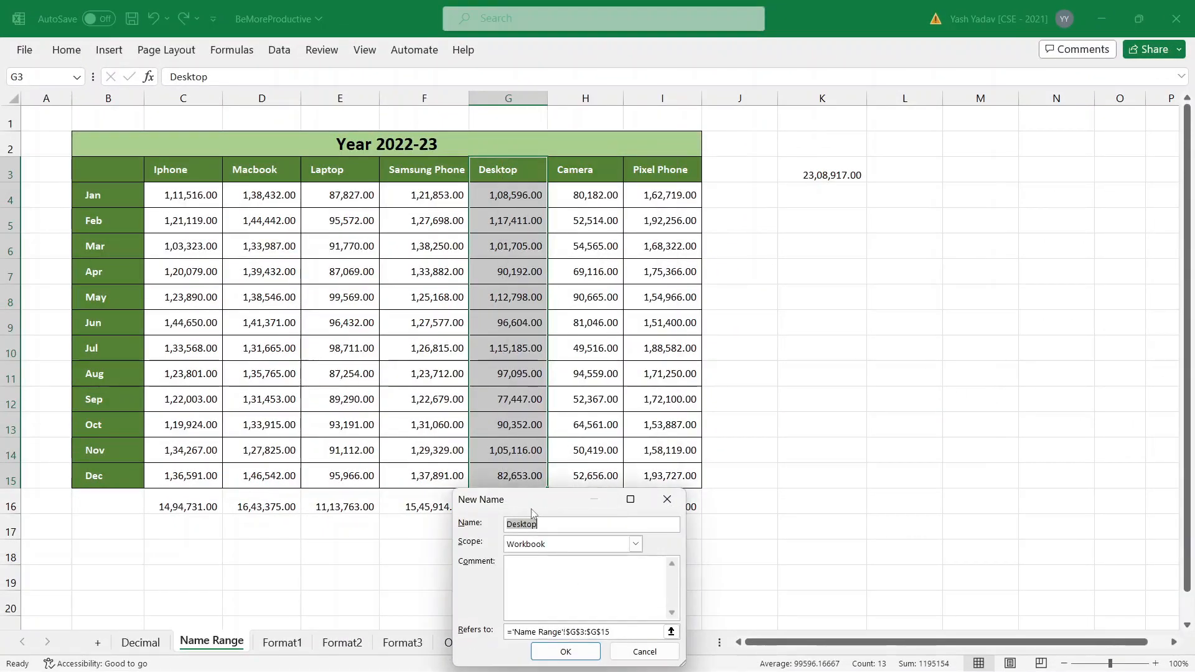
left_click_drag(546, 507, 569, 255)
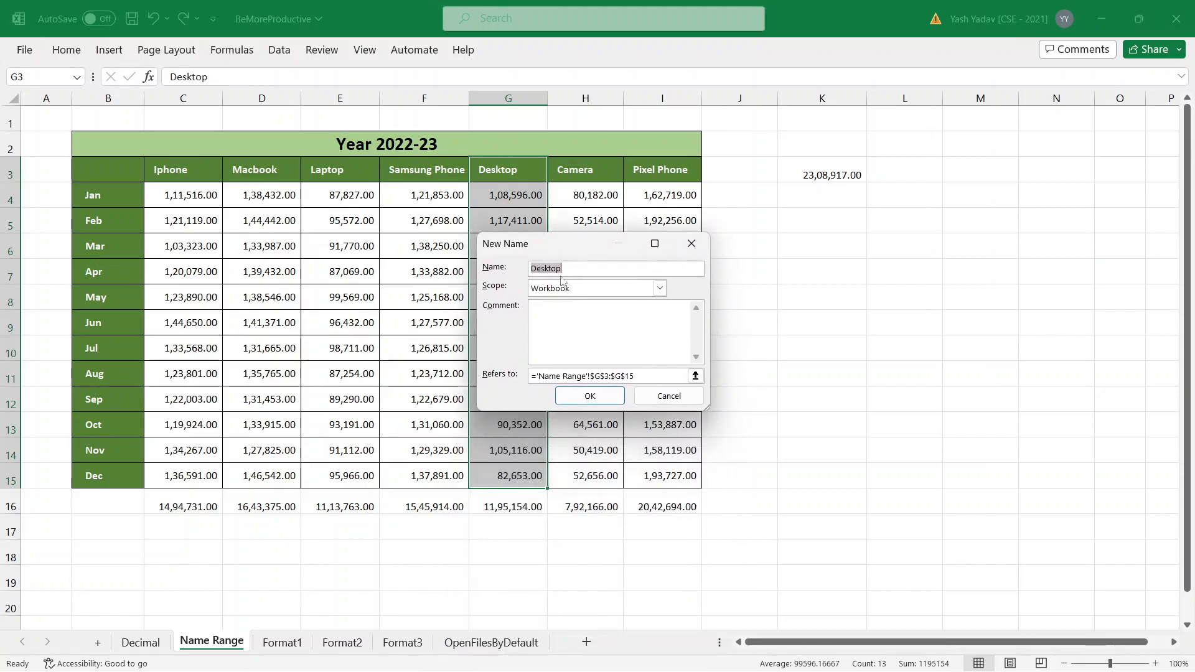
left_click(589, 396)
Step: Define the Camera column range, from its header in H3 through the Dec row, under the name Camera
left_click_drag(585, 169, 598, 473)
right_click(565, 344)
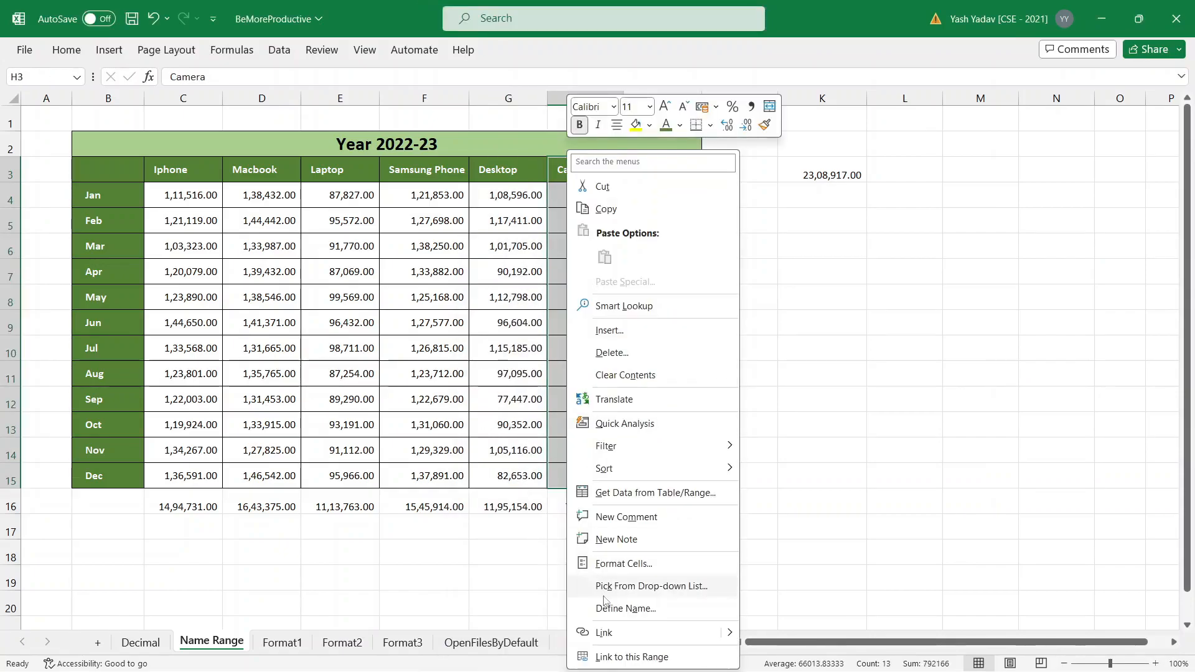
left_click(625, 608)
left_click_drag(568, 501, 650, 476)
left_click(656, 328)
Step: Define the Pixel Phone column range I3:I15 under the name PixelPhone, without an underscore, with workbook scope
right_click(658, 271)
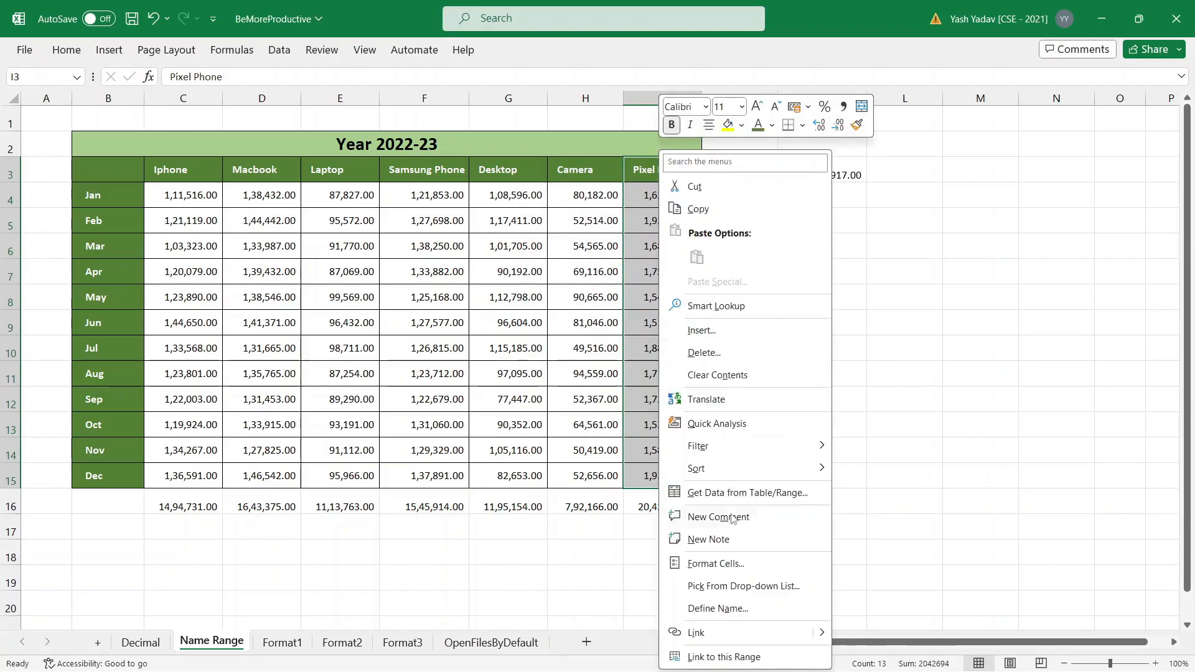
left_click(725, 610)
left_click_drag(673, 511, 641, 161)
left_click(683, 177)
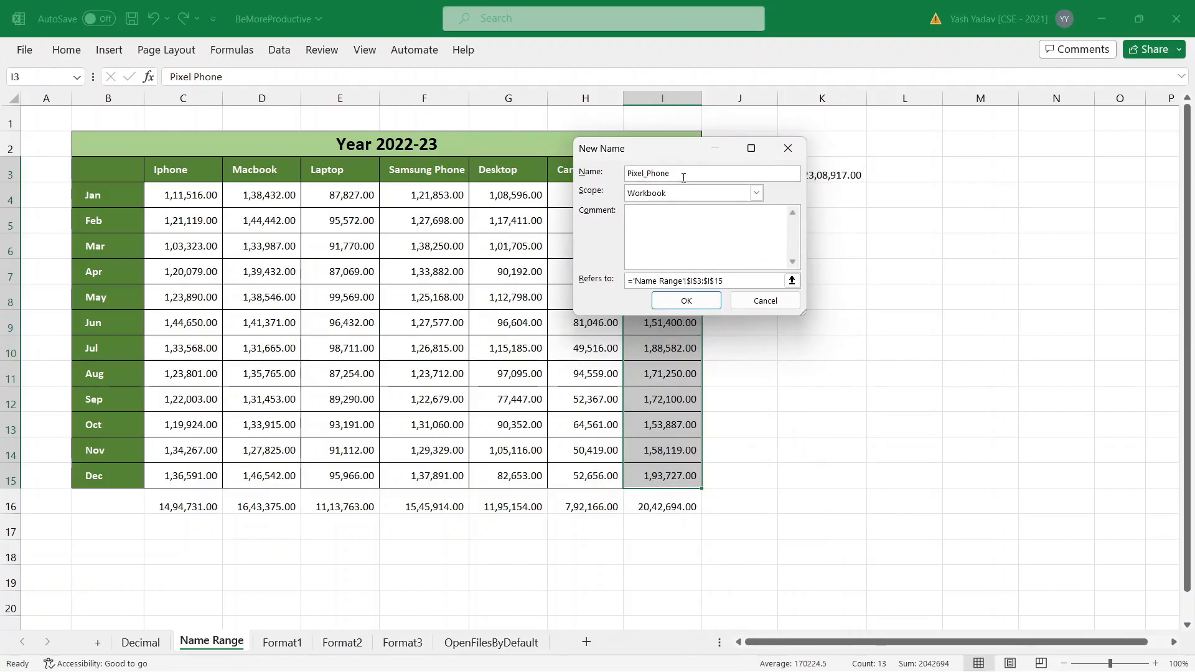
key("BackSpace")
key("BackSpace")
type("Pho")
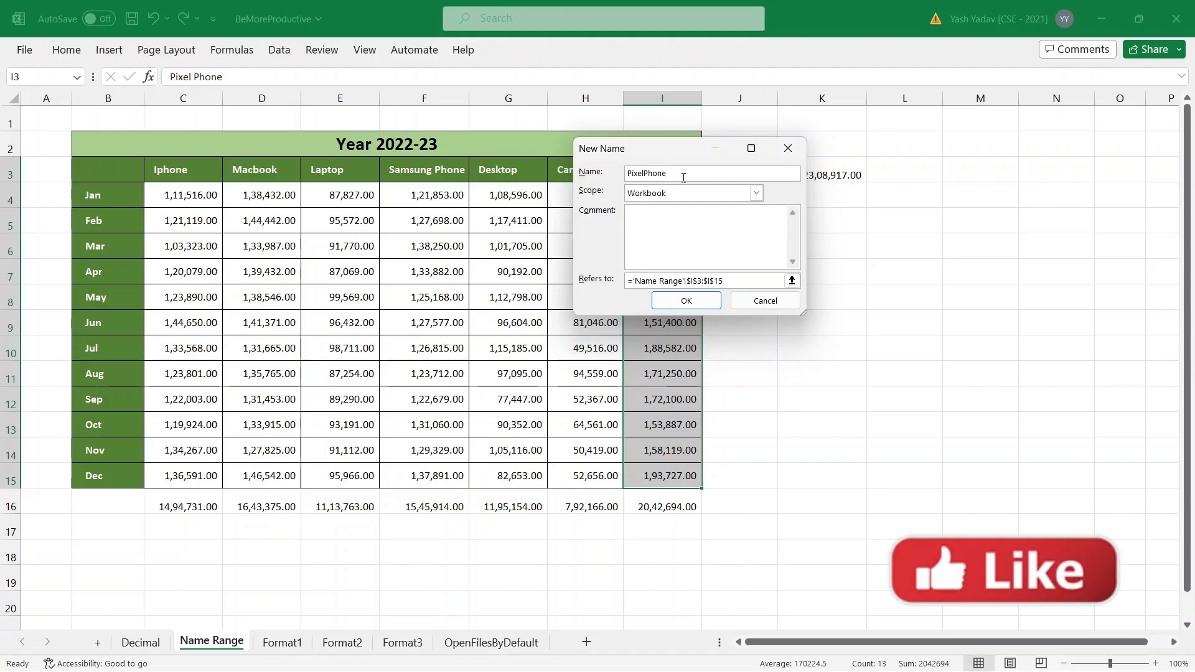
left_click(672, 304)
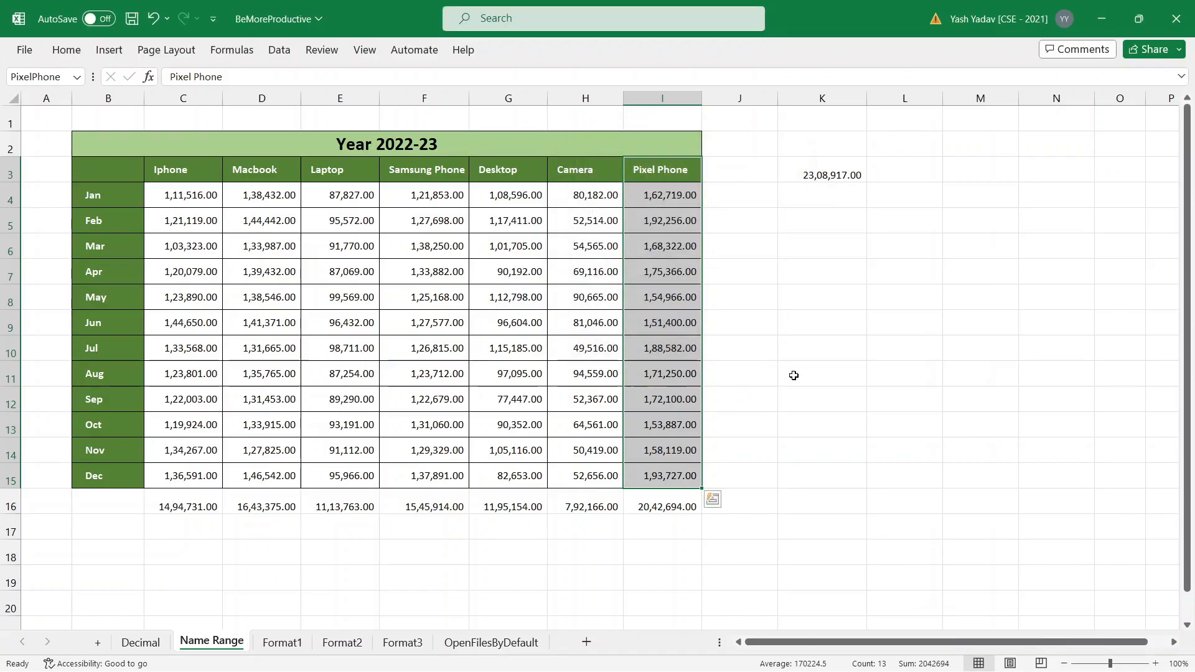
left_click(794, 375)
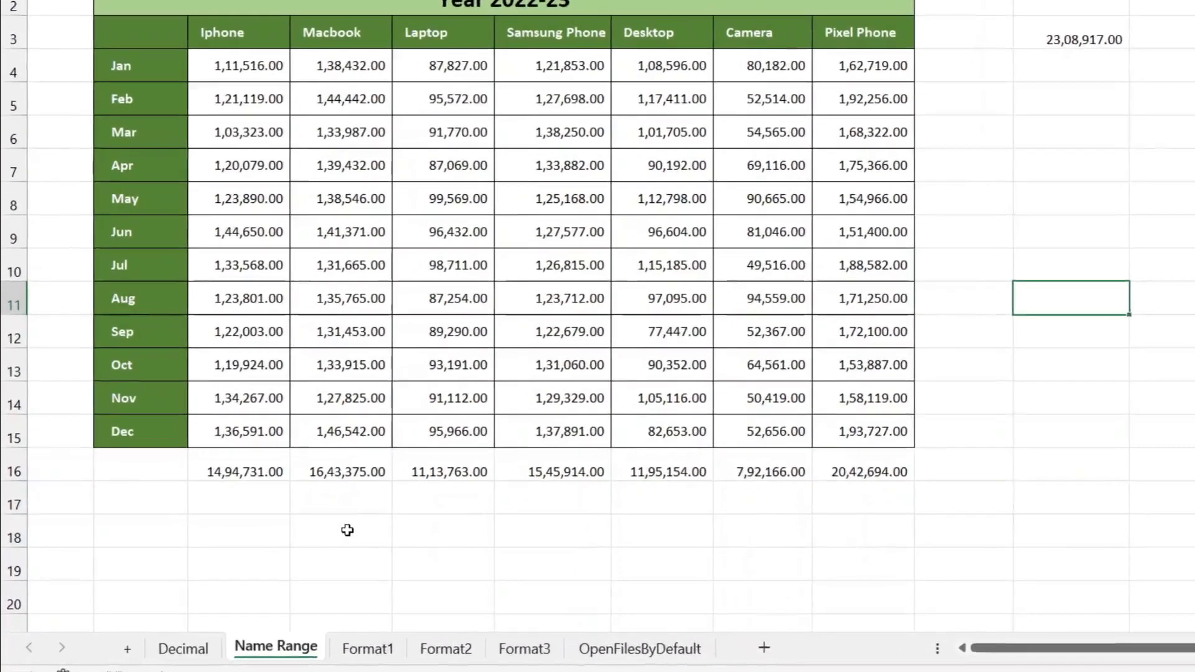
Step: Enter the formula =SUM(Macbook,Camera) in cell D18, using the named ranges to total both product columns
left_click(264, 558)
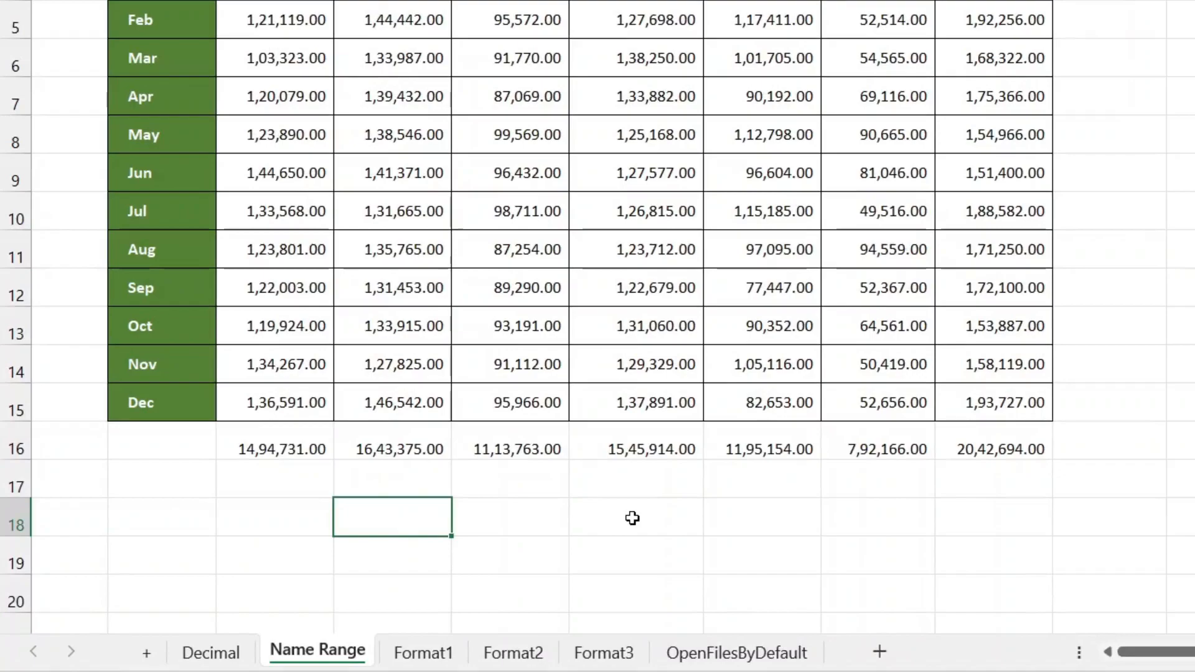
type("=s")
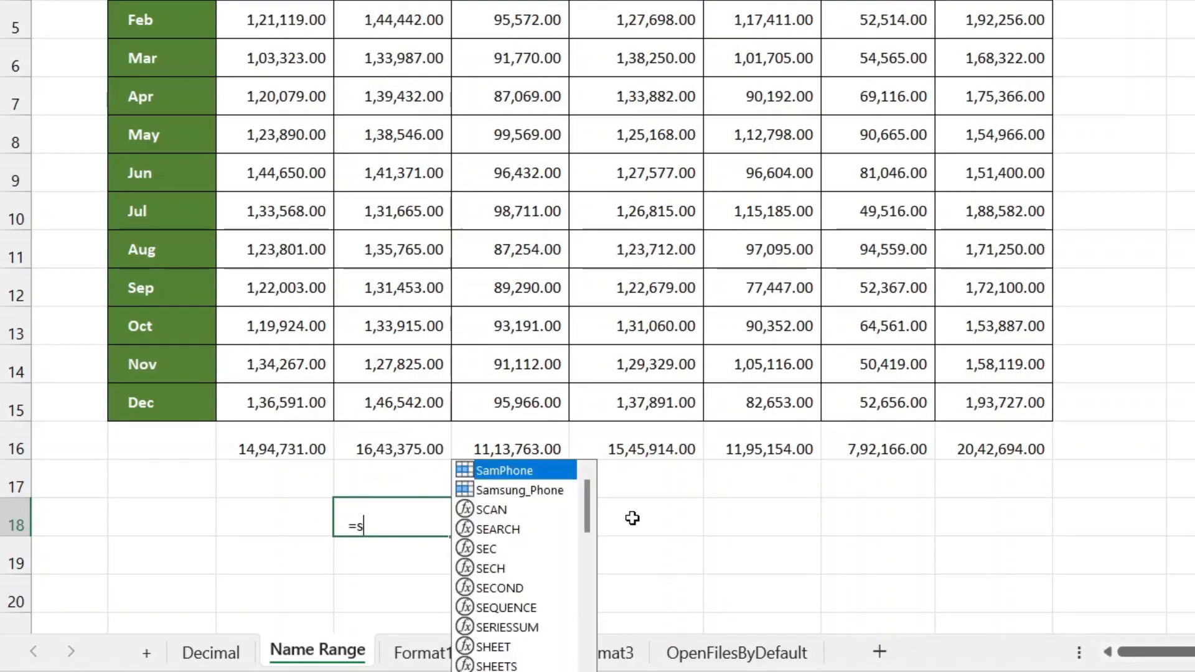
type("um")
key("Tab")
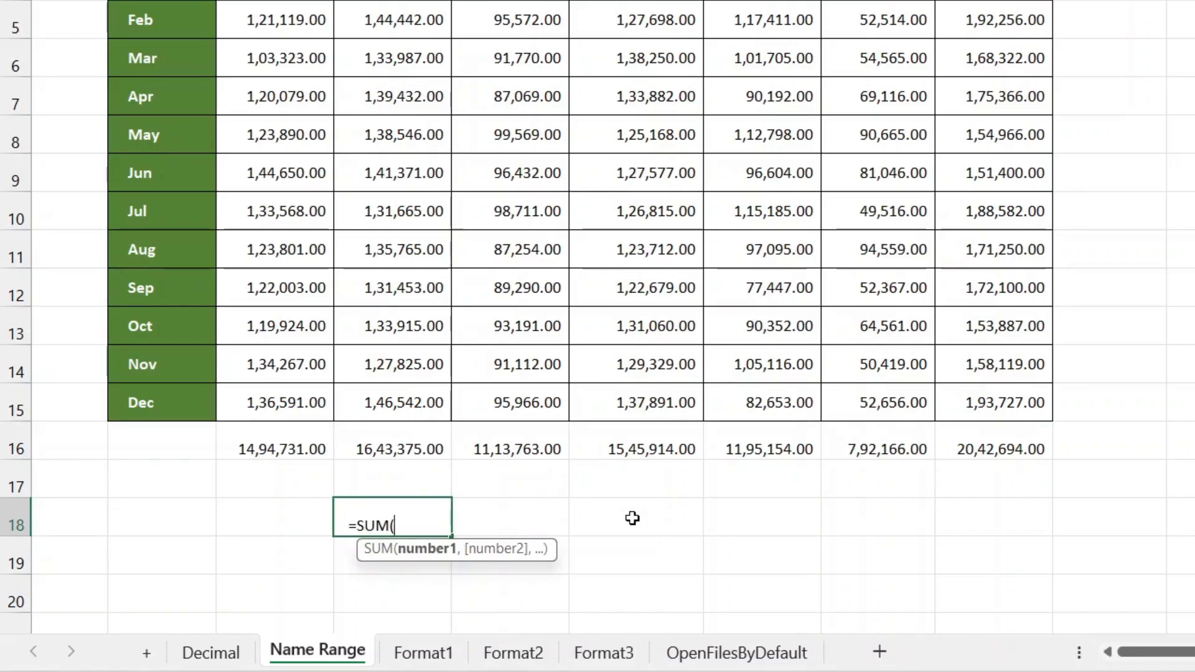
type("m")
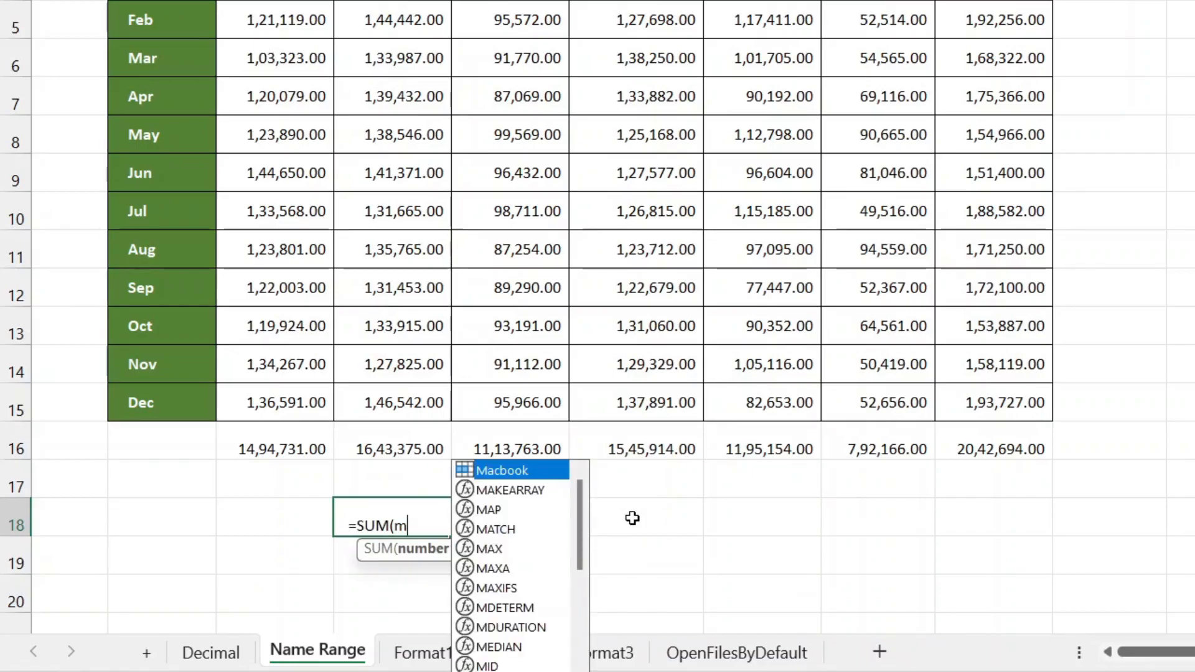
key("Tab")
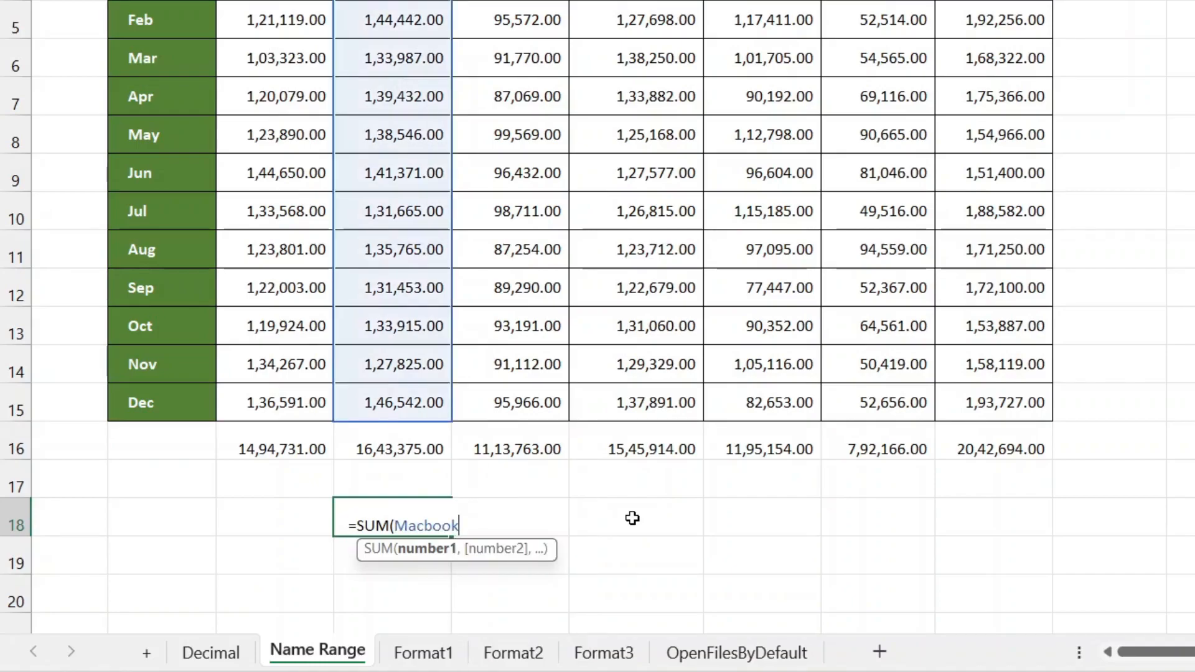
type(",")
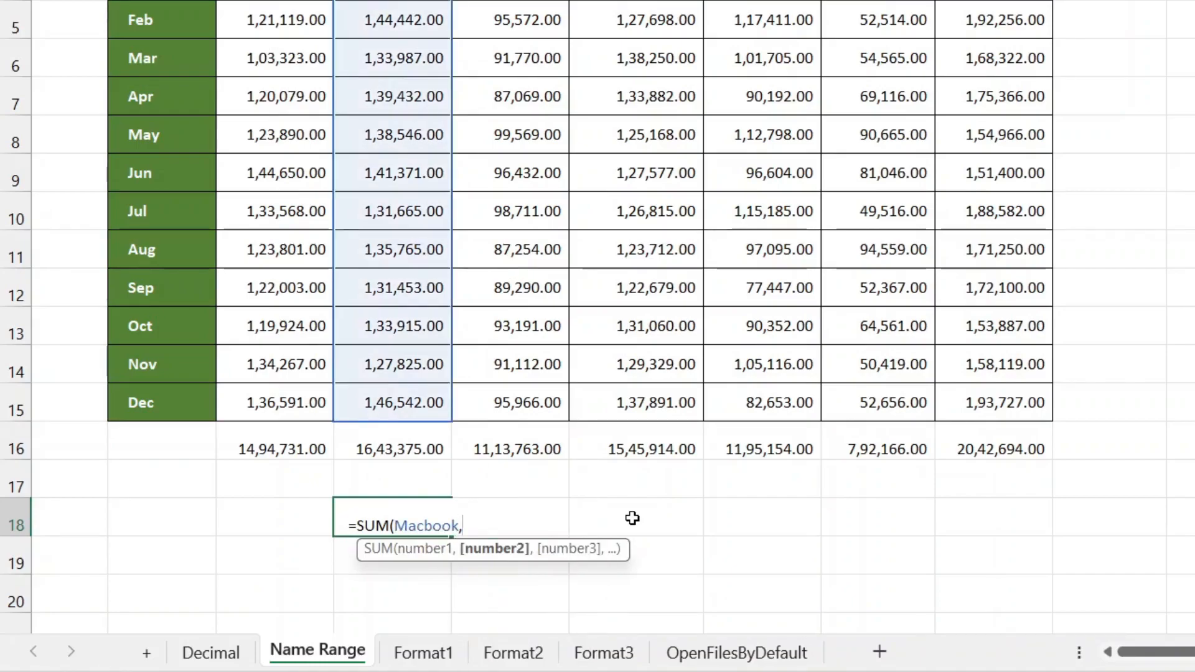
type("ca")
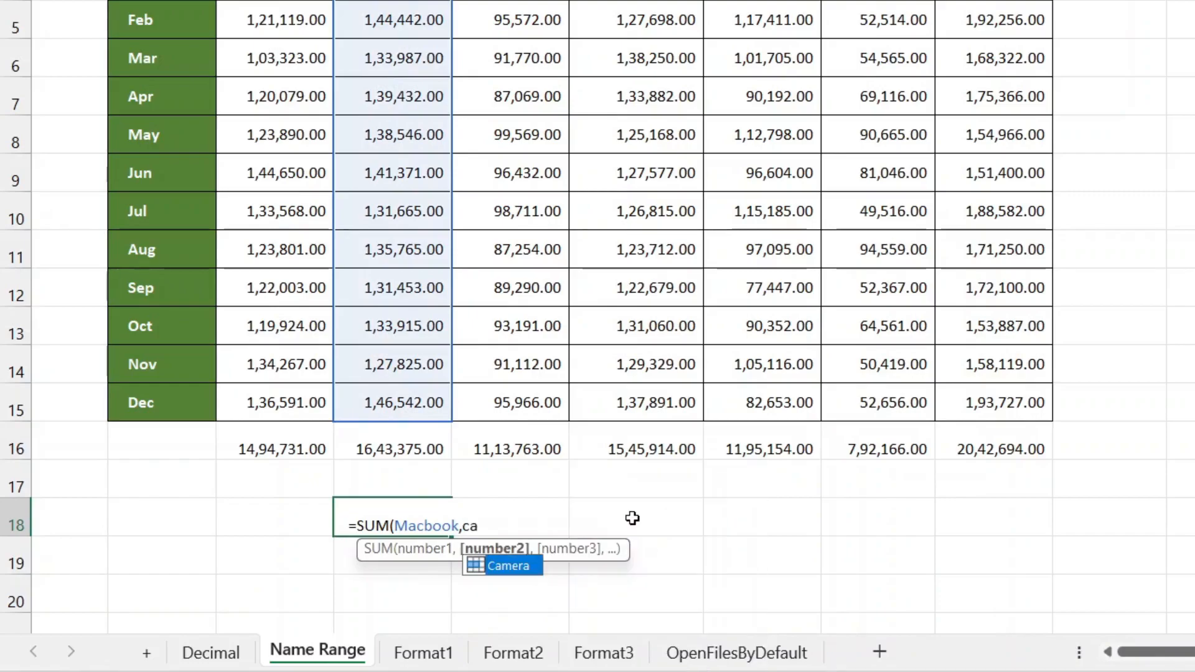
key("Tab")
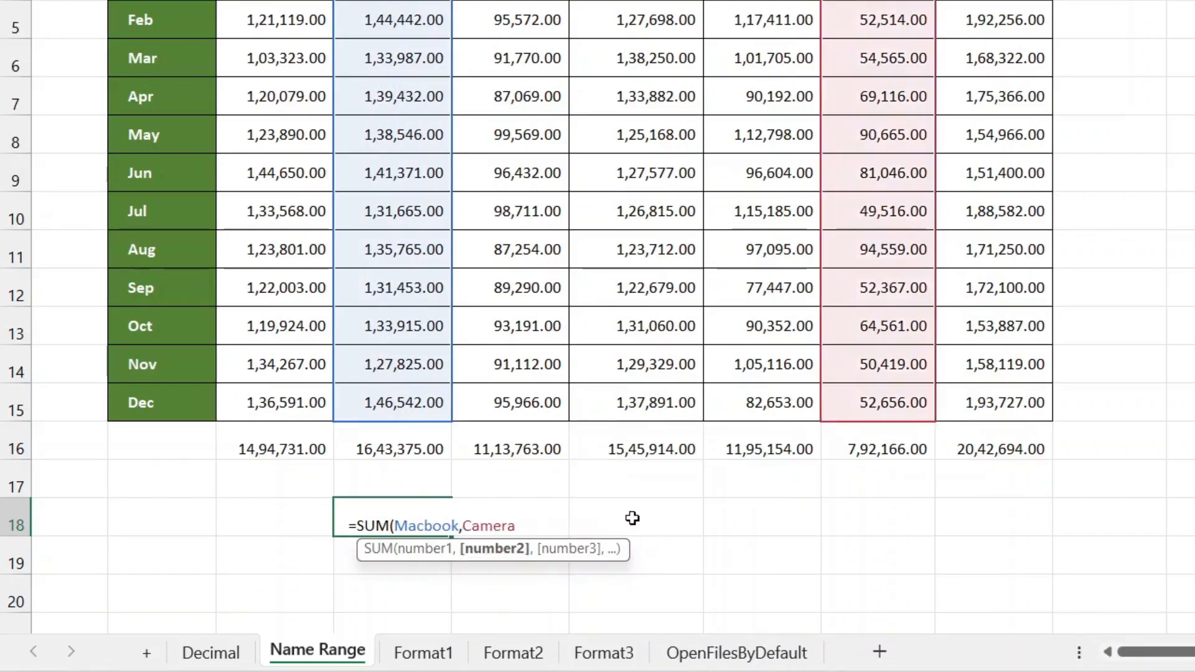
type(")")
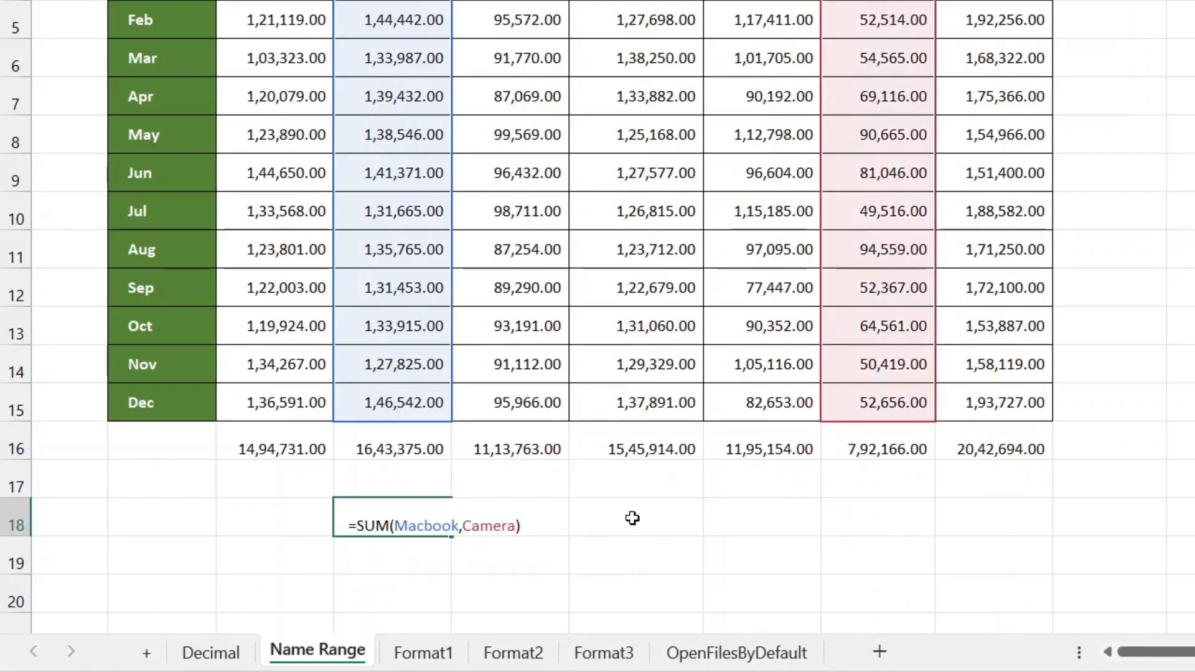
key("Return")
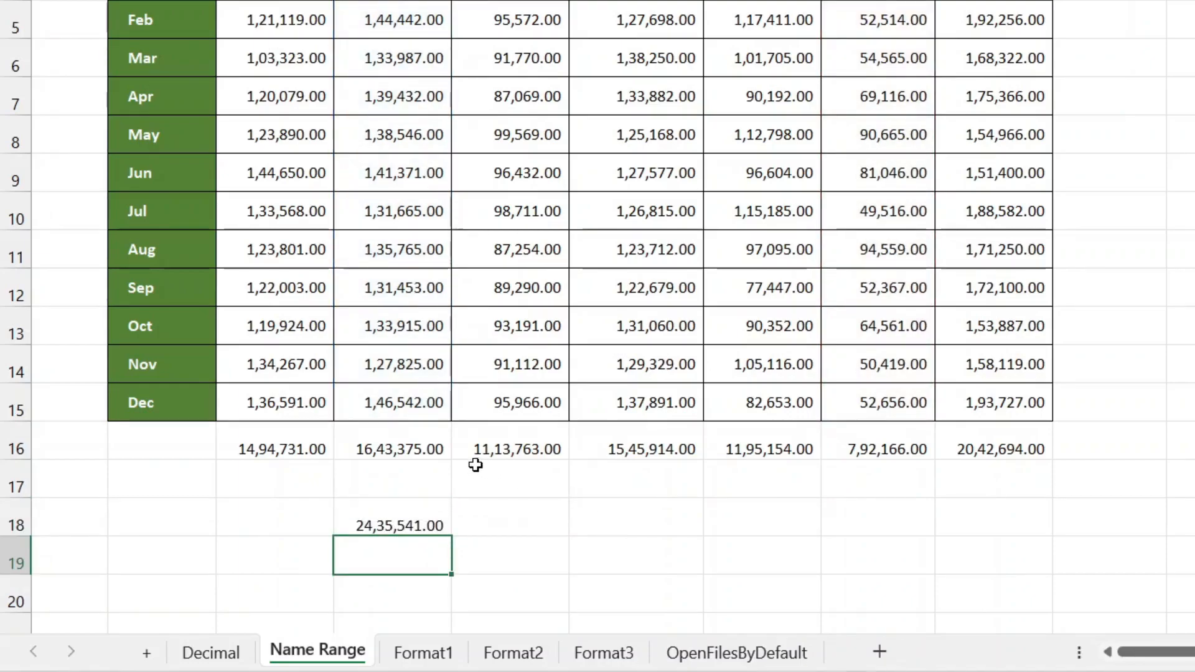
Step: Enter the check formula =D16+H16 in cell H18 to add the Macbook and Camera column totals
left_click(878, 519)
type("=")
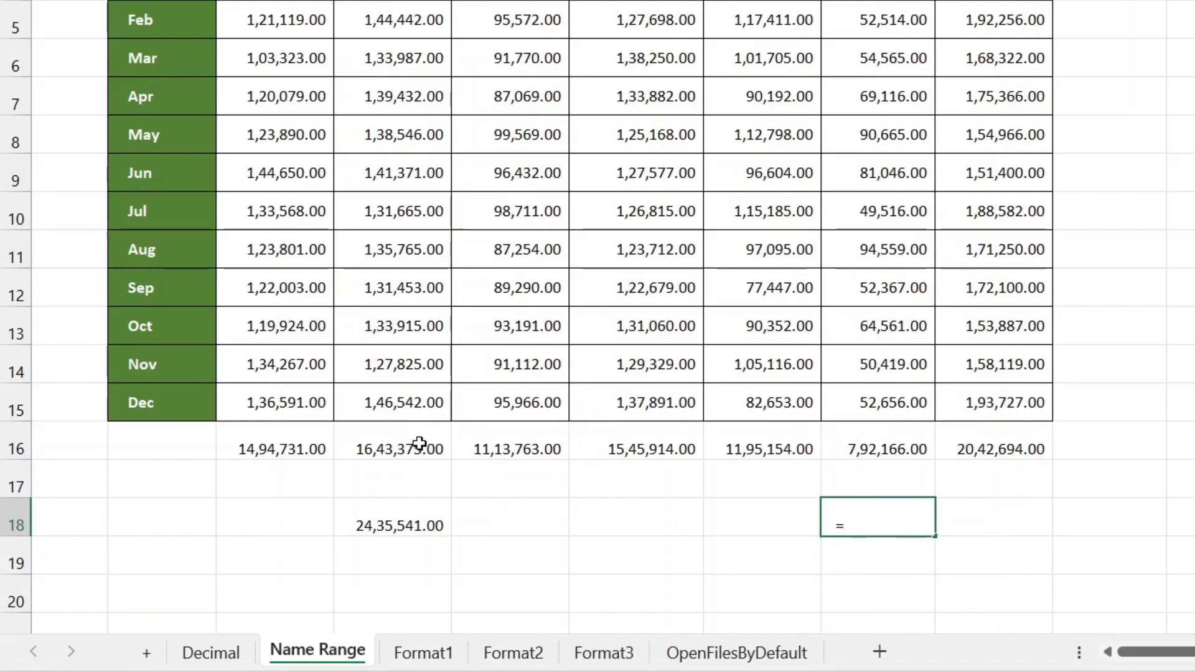
left_click(421, 442)
type("+")
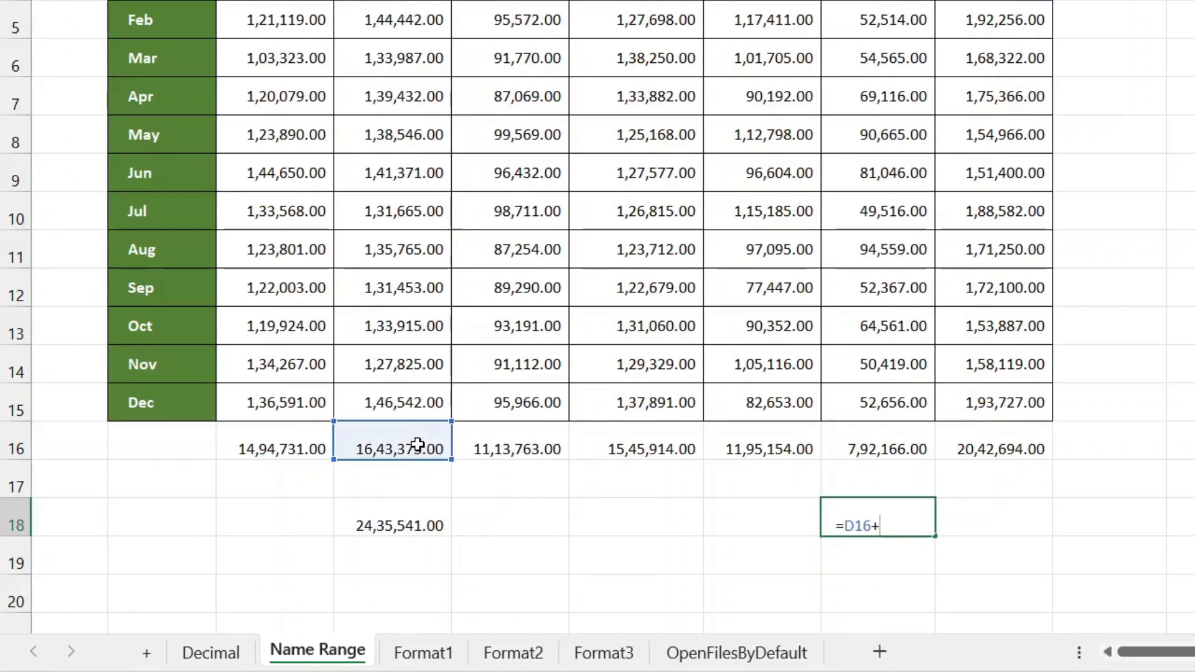
left_click(862, 440)
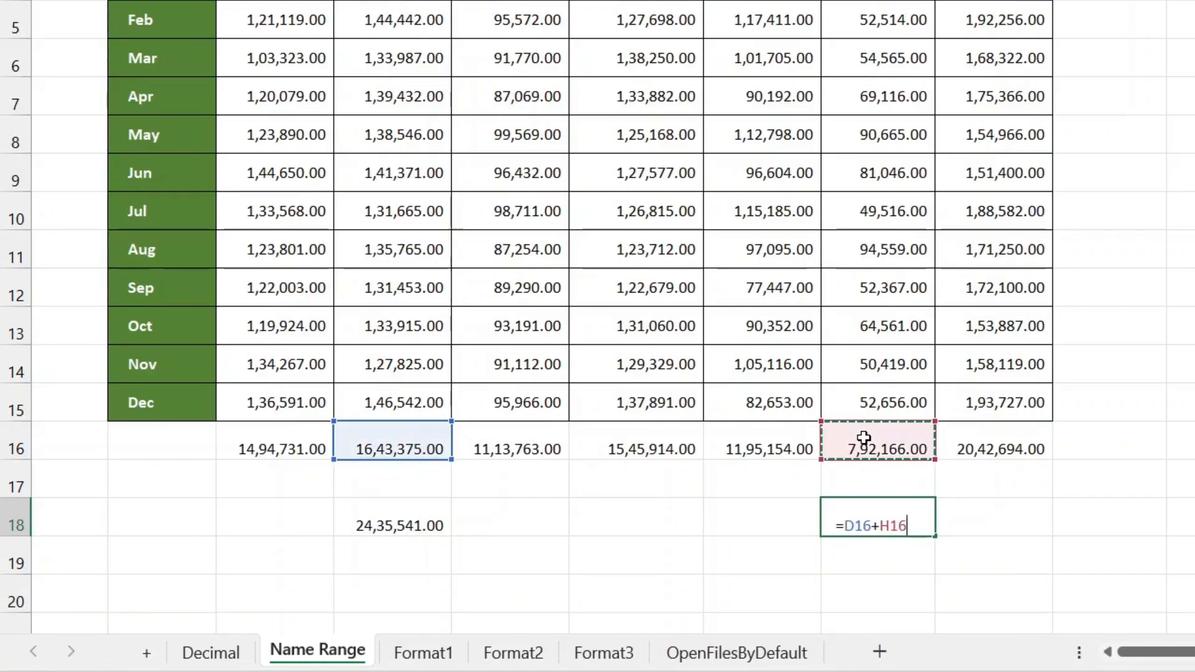
key("Return")
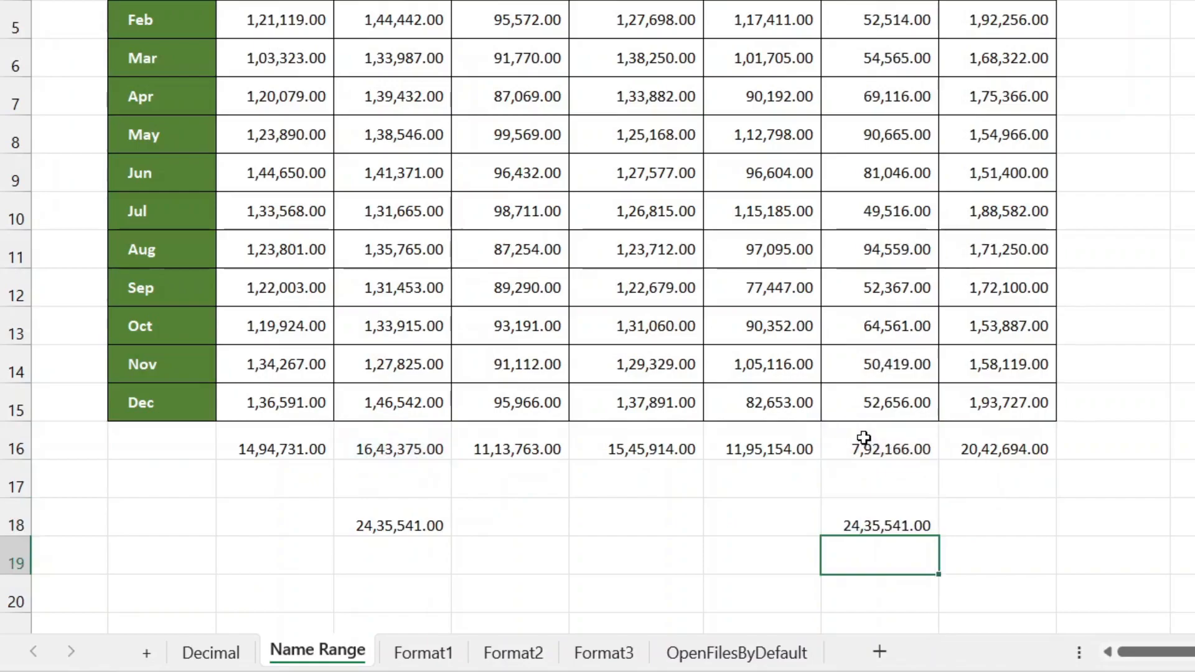
Step: Compare the named-range total in D18 with the check total in H18, and clear the check formula from H18
left_click(410, 531)
left_click(892, 524)
left_click(427, 521)
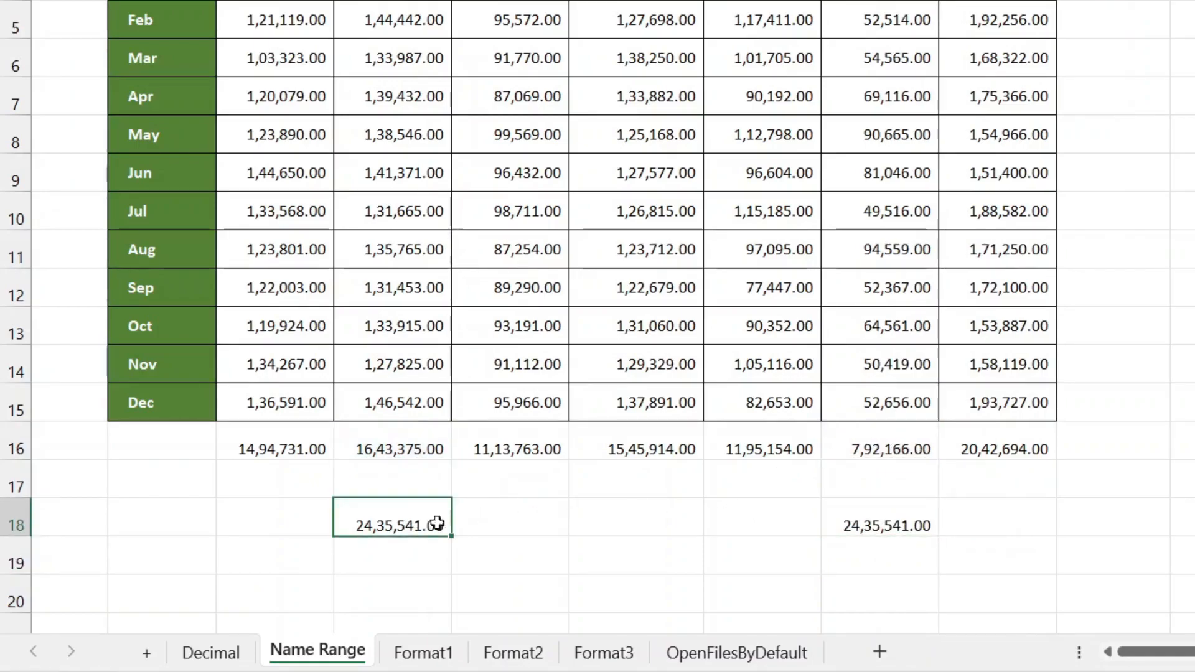
left_click(886, 526)
key("Delete")
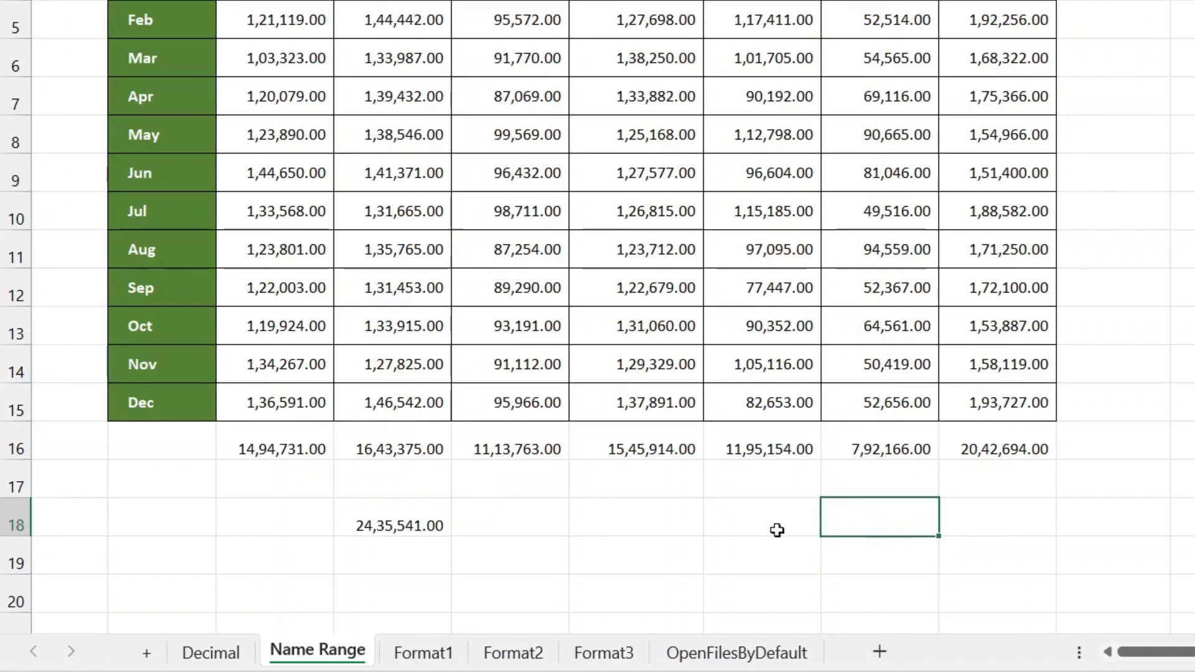
Step: Enter the formula =SUM(iPhon,PixelPhone) in cell F18, using the named ranges to total both phone columns
left_click(593, 523)
type("=")
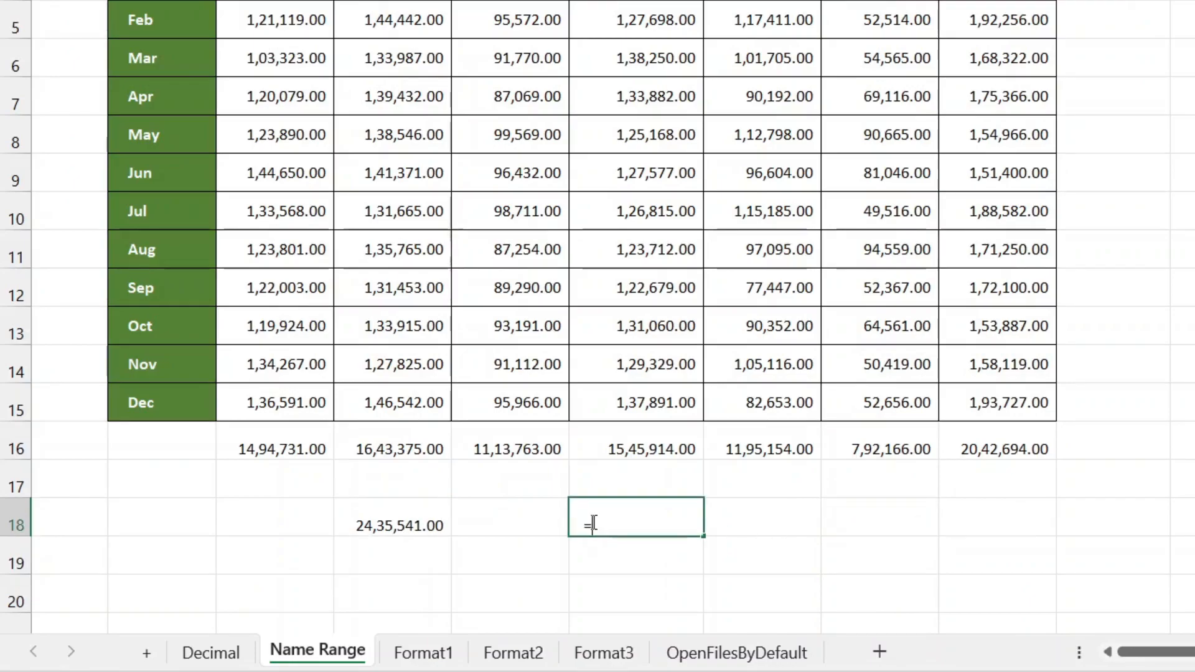
type("sum")
key("Tab")
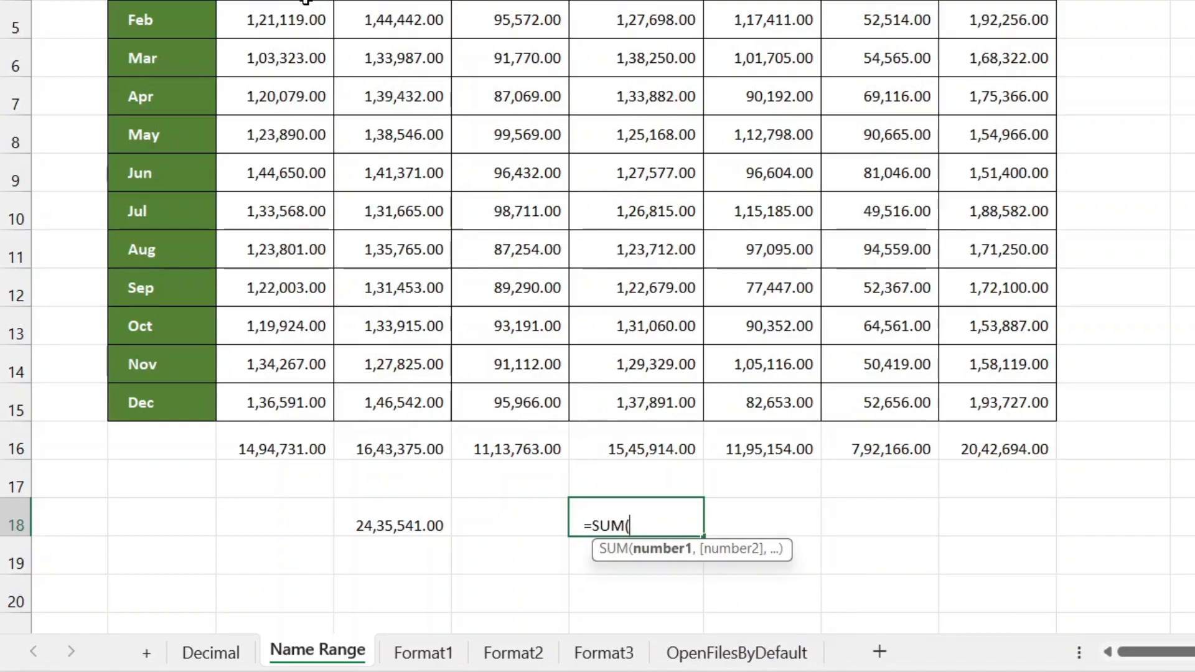
type("ip")
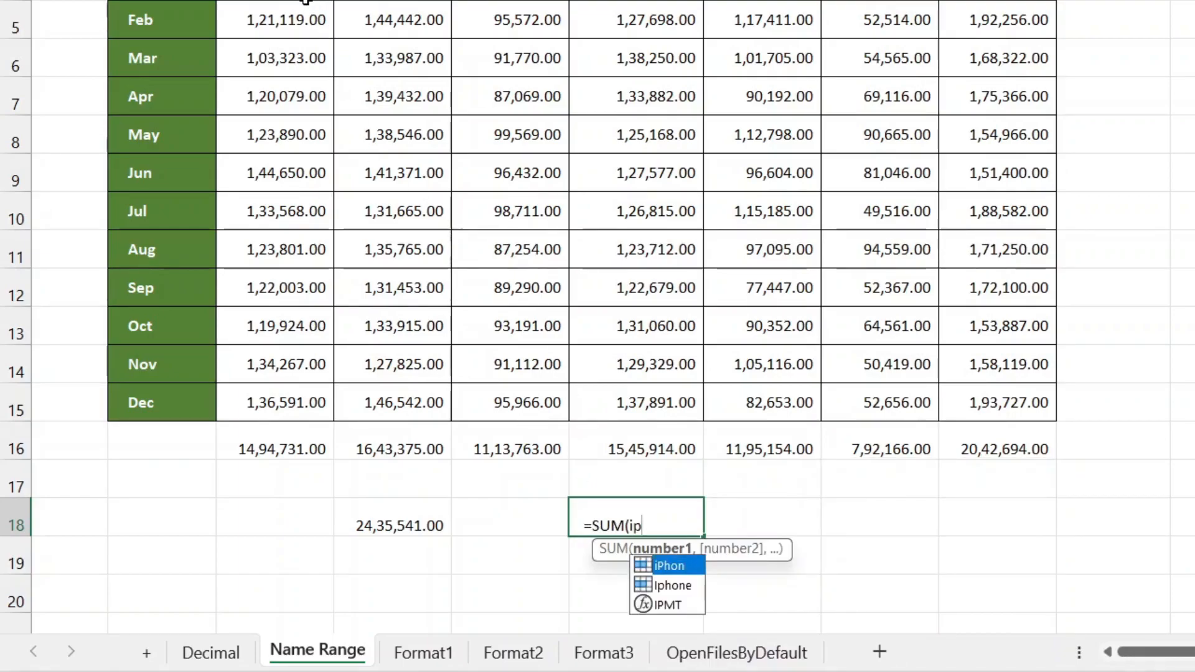
key("Tab")
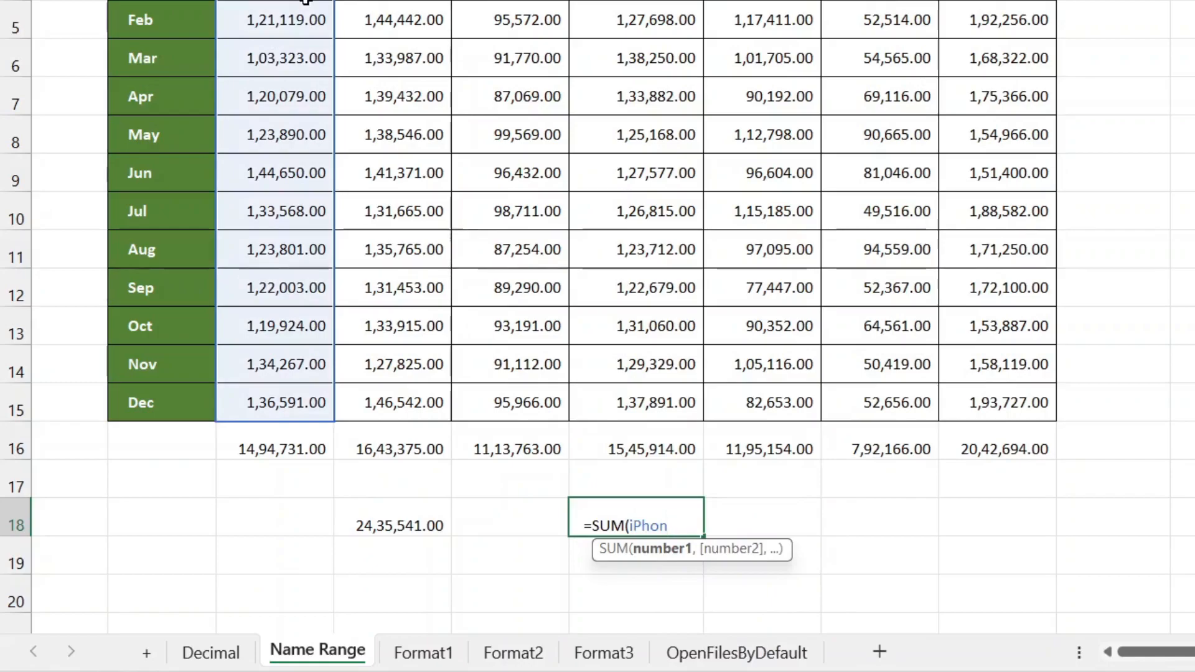
type(",")
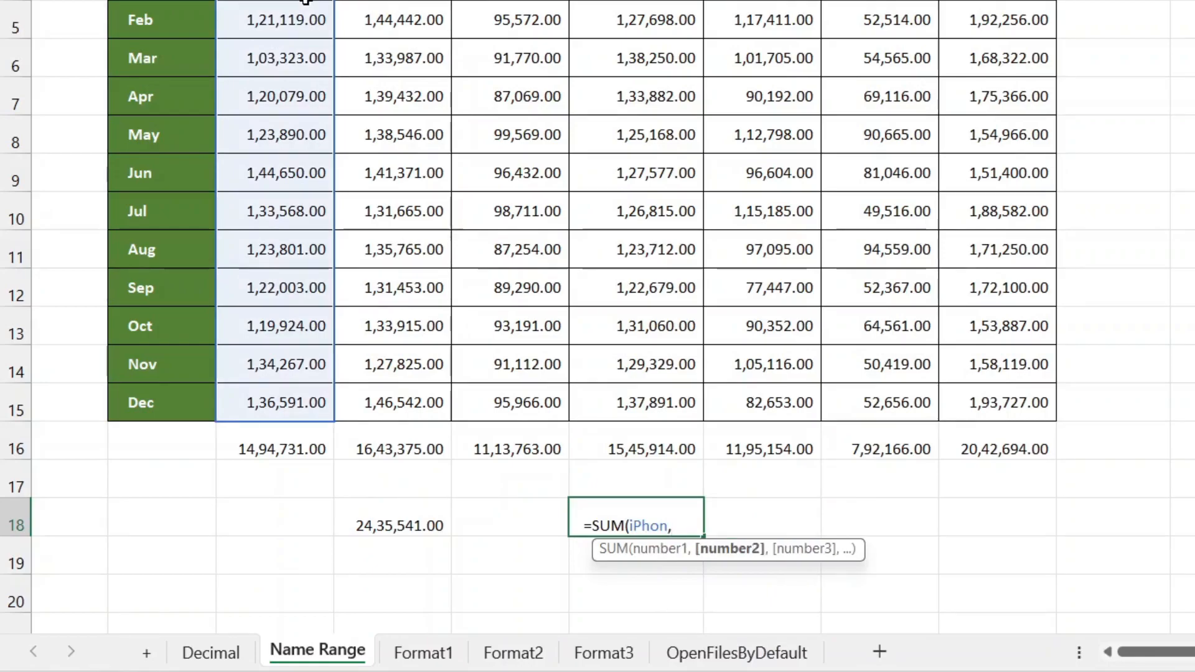
type("pix")
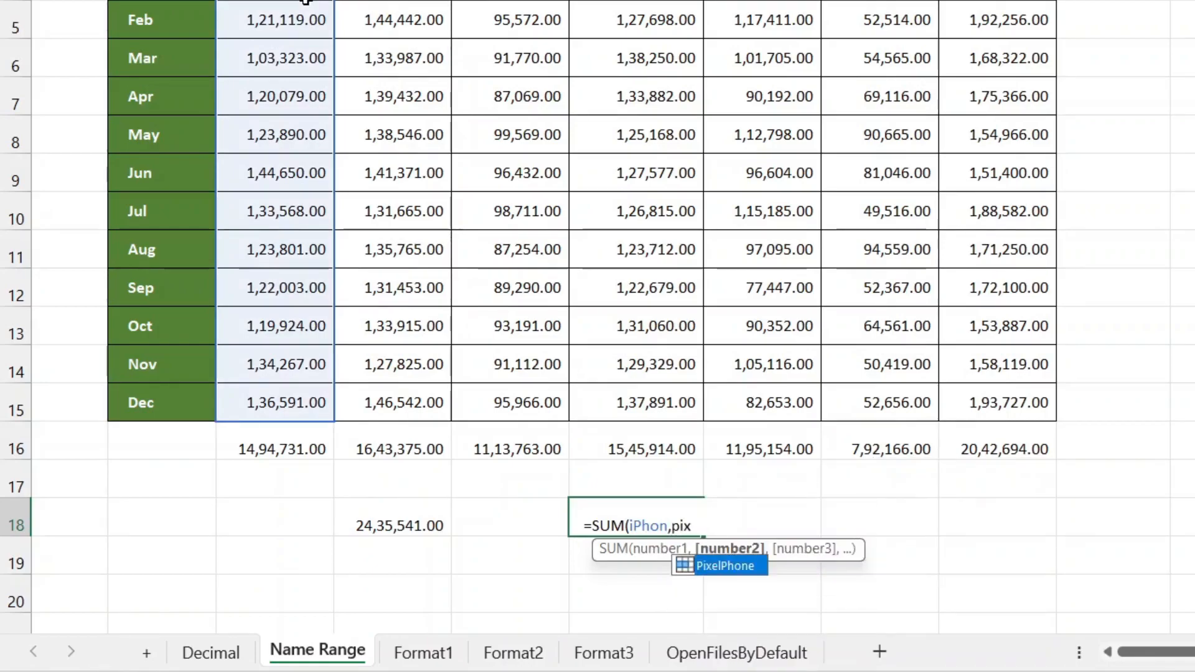
key("Tab")
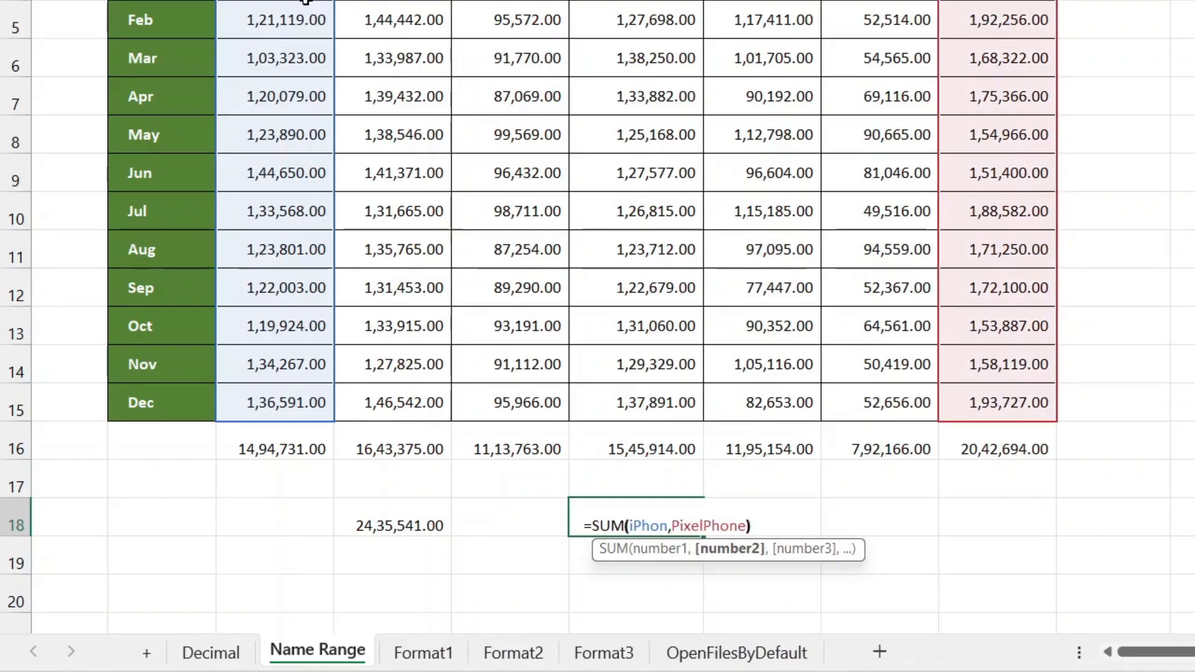
type(")")
key("Return")
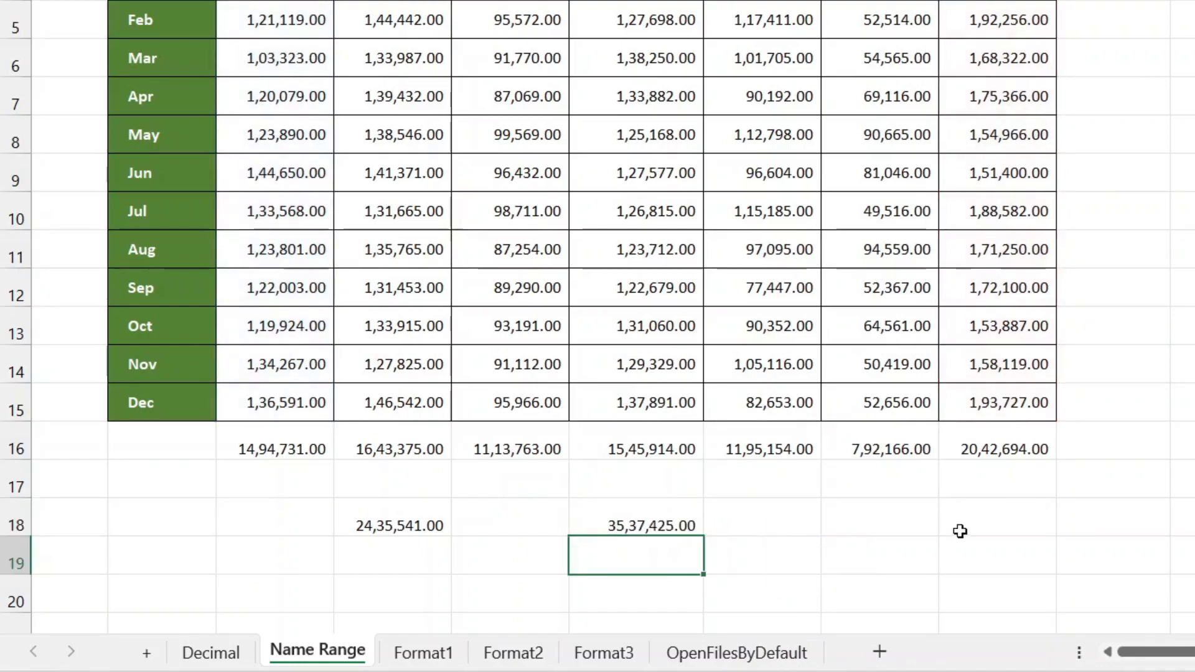
Step: Examine the F18 formula against the Iphone and Pixel Phone monthly values and their column totals in row 16
left_click(660, 527)
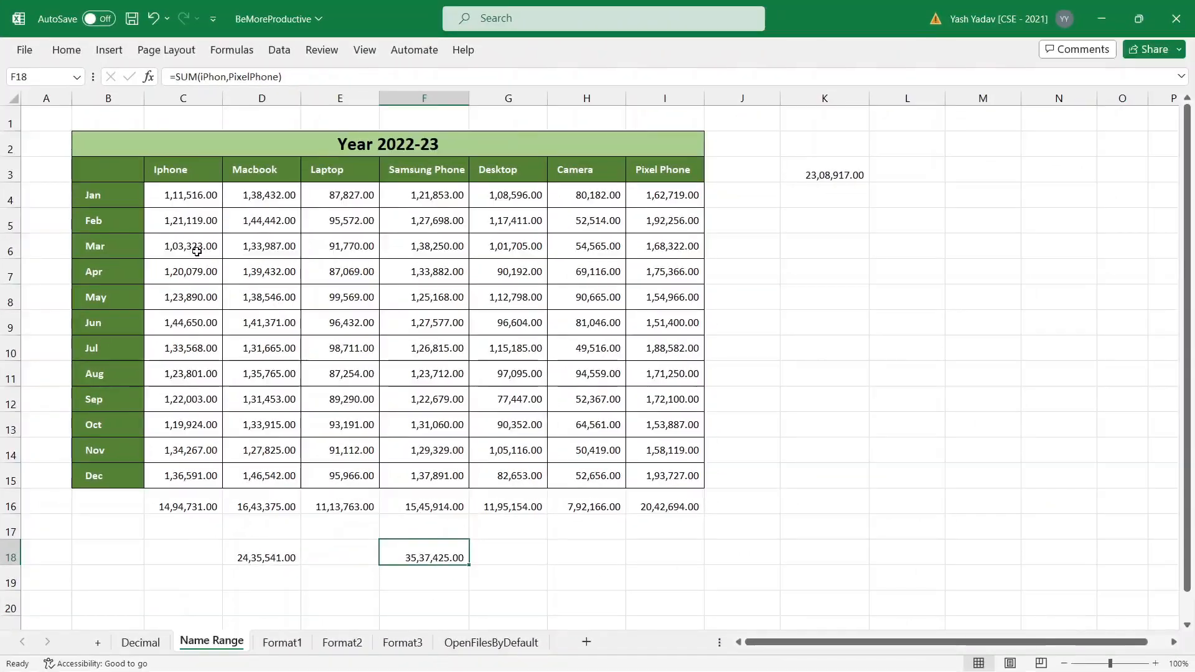
left_click_drag(192, 195, 191, 223)
left_click_drag(190, 292, 191, 472)
left_click_drag(651, 195, 654, 474)
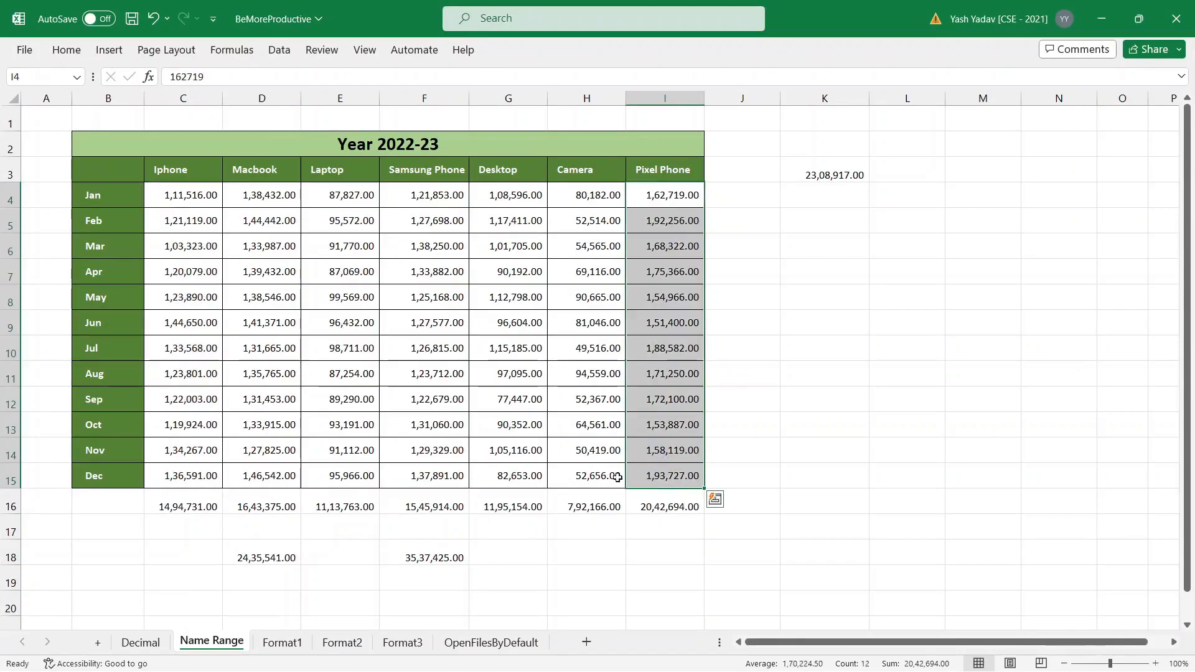
left_click(177, 507)
left_click(651, 506)
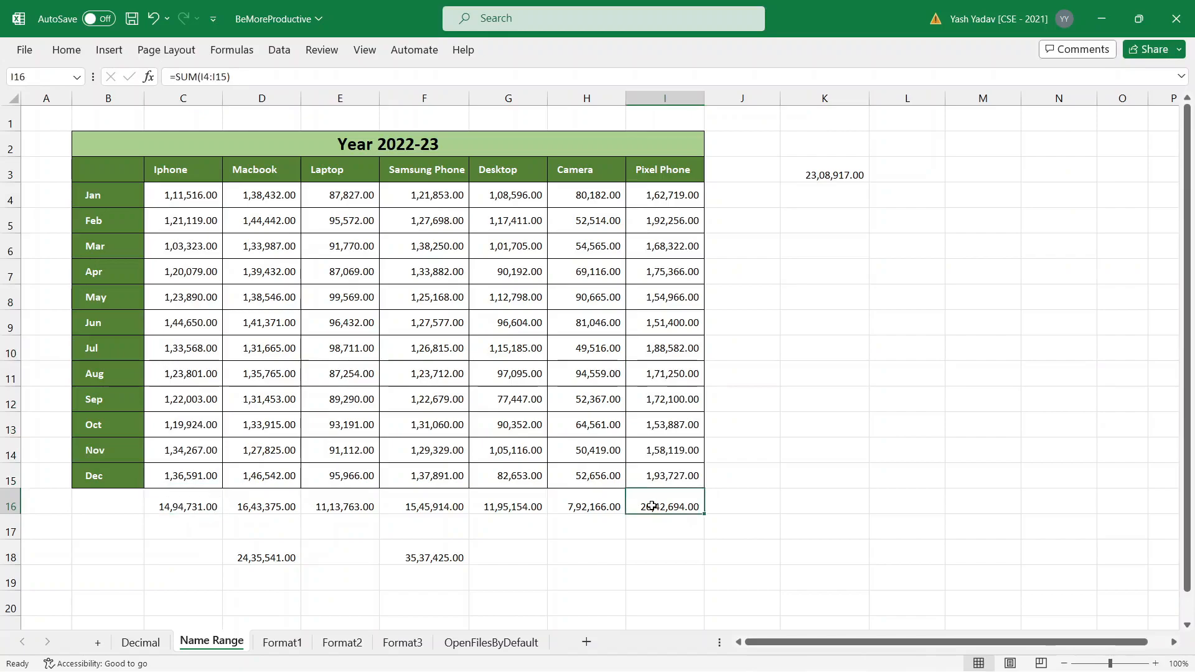
left_click(421, 559)
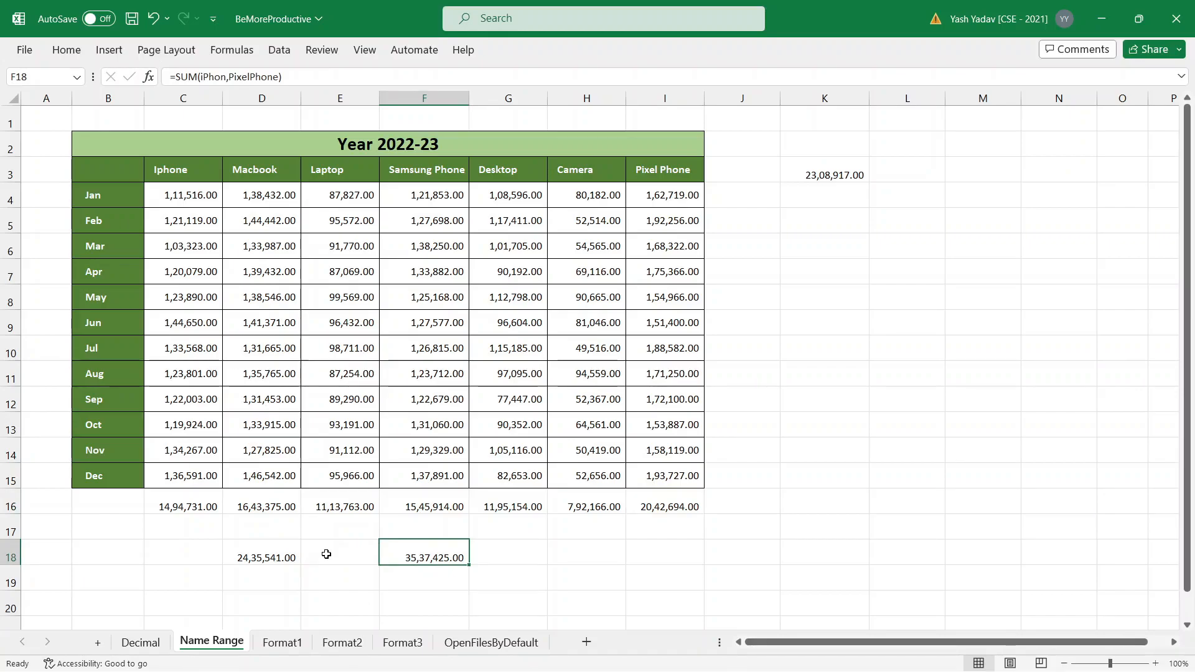
Step: Look through the Format1, Format2 and Format3 sheets to compare the layout of their unformatted sales tables
left_click(283, 642)
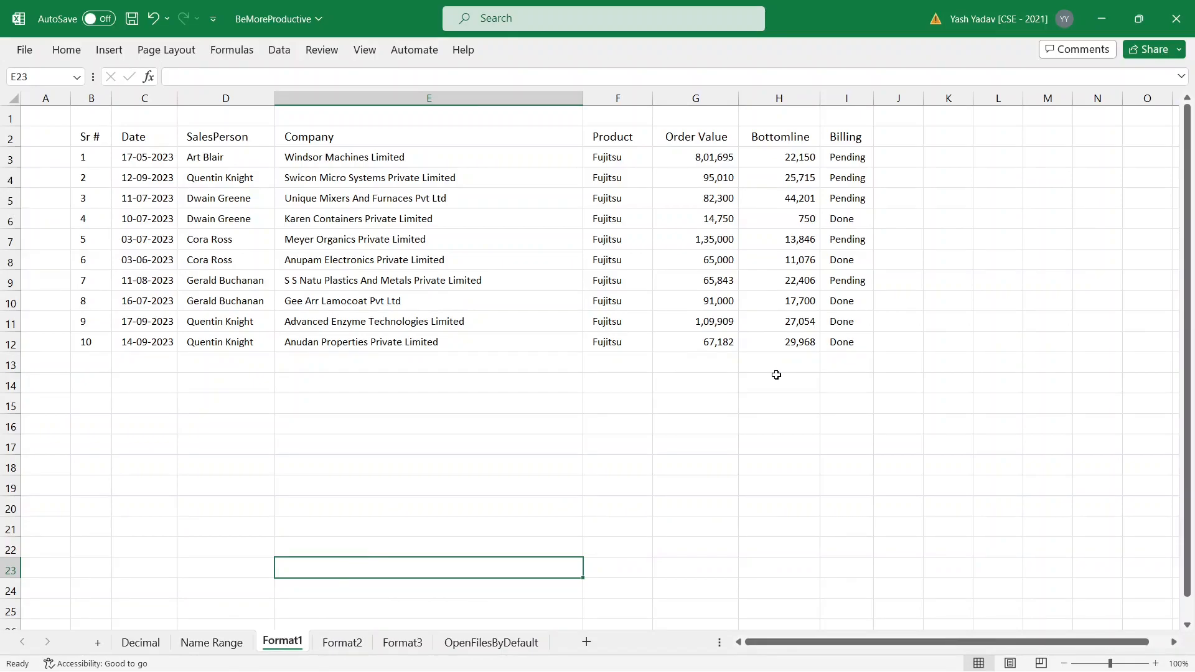
left_click(268, 479)
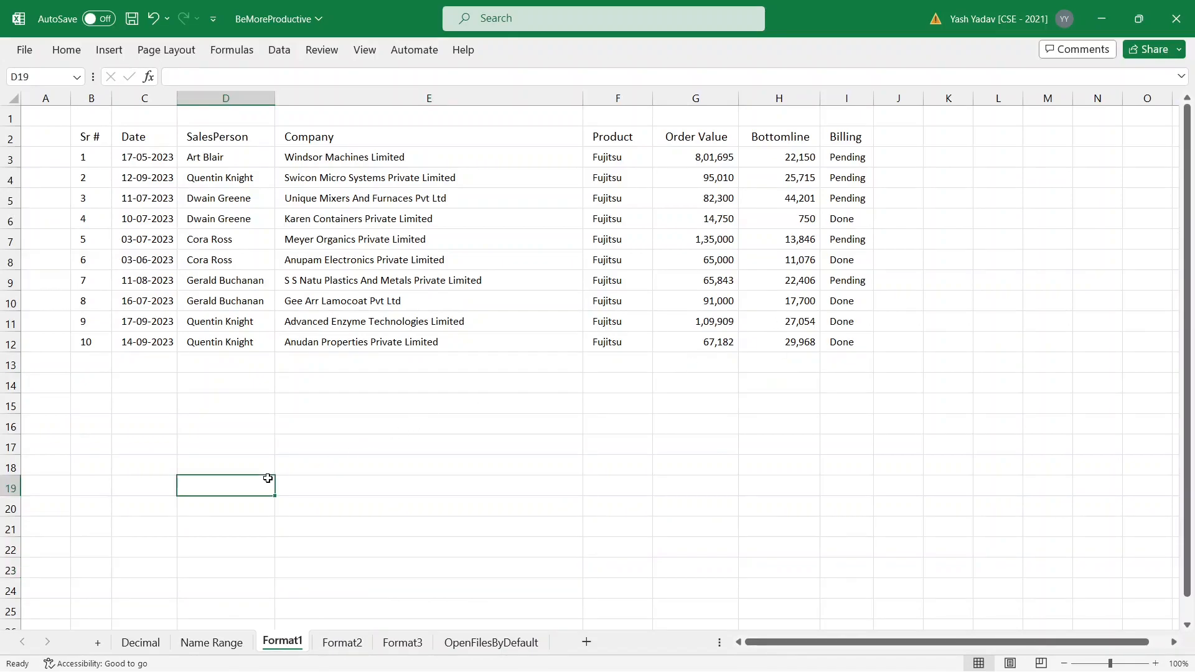
left_click(342, 643)
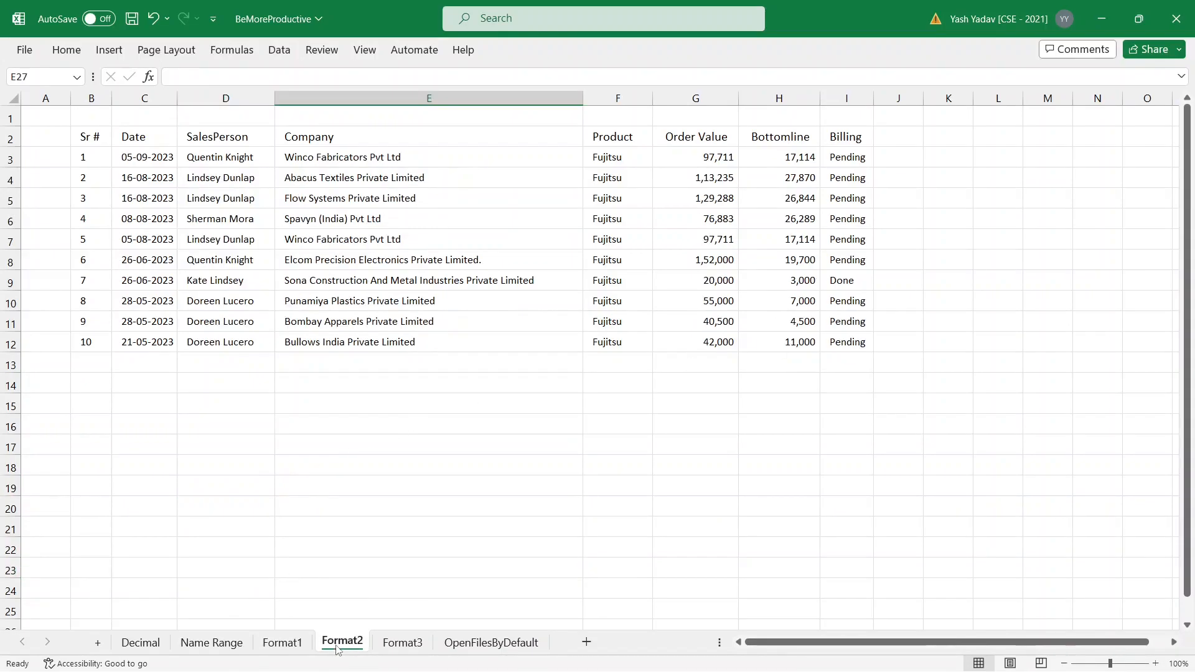
left_click(402, 642)
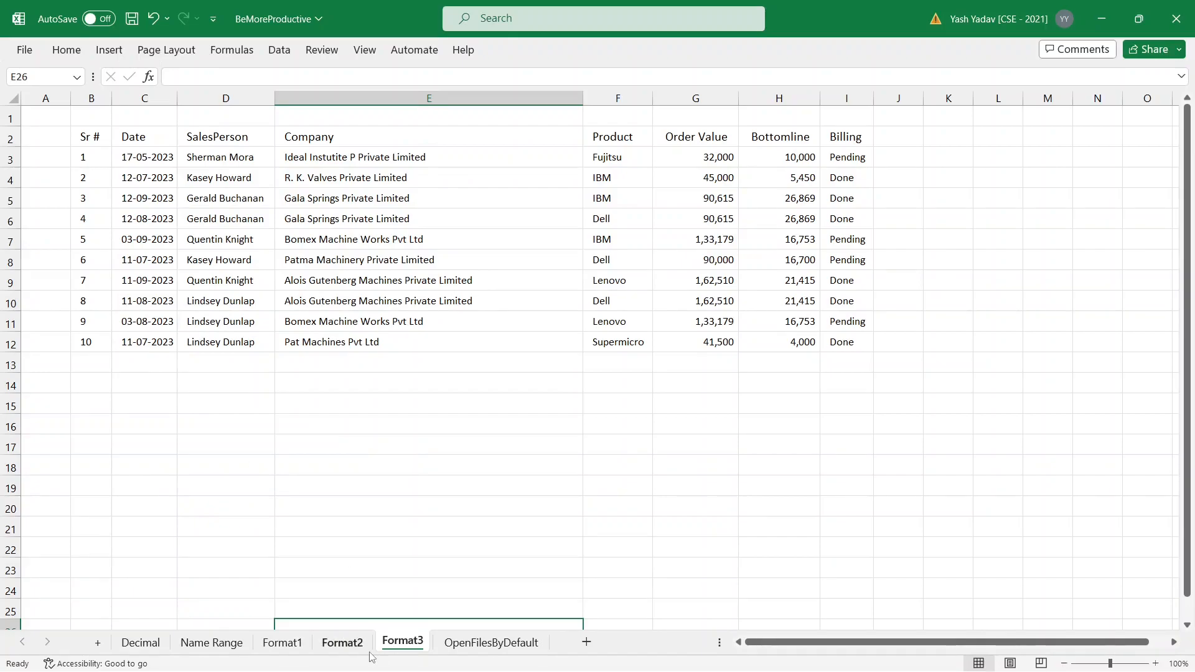
left_click(337, 643)
left_click(295, 647)
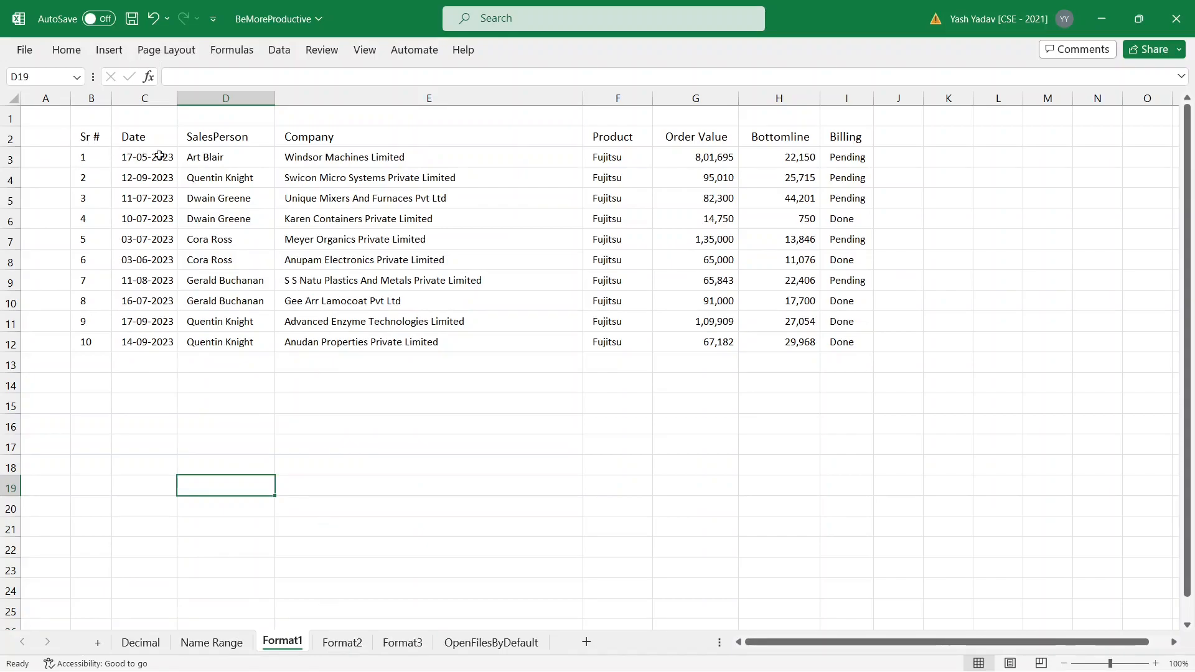
left_click(350, 648)
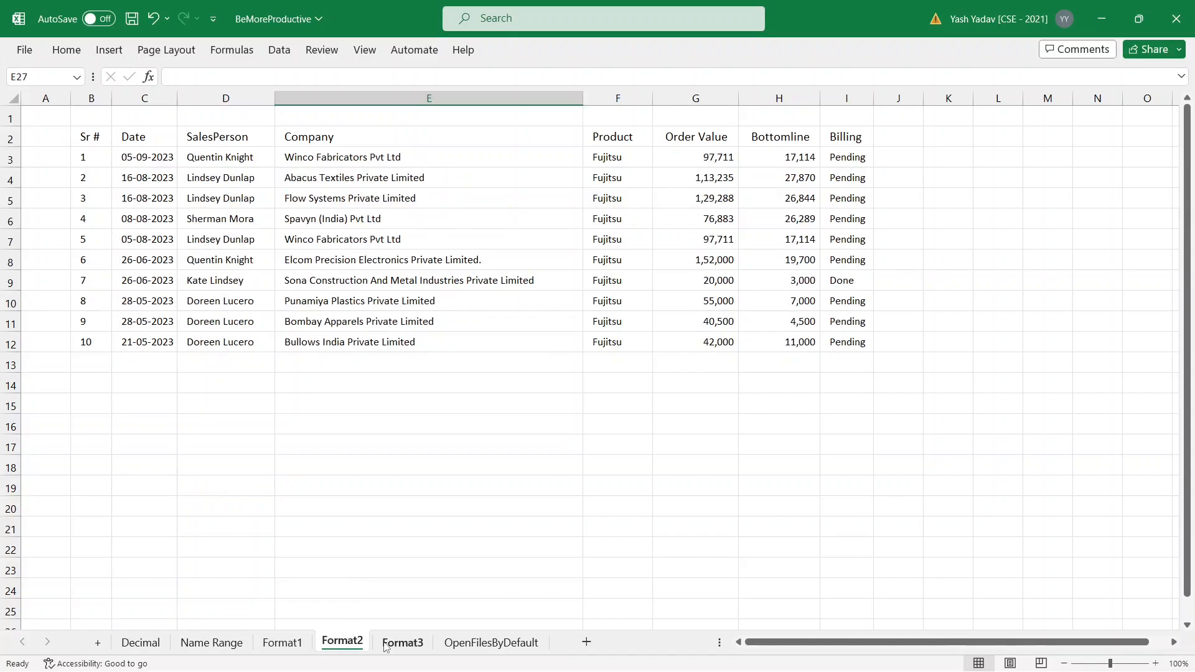
left_click(390, 647)
left_click(300, 647)
left_click(342, 647)
Step: Group the Format1, Format2 and Format3 sheets, with Format1 as the active sheet
left_click(290, 644)
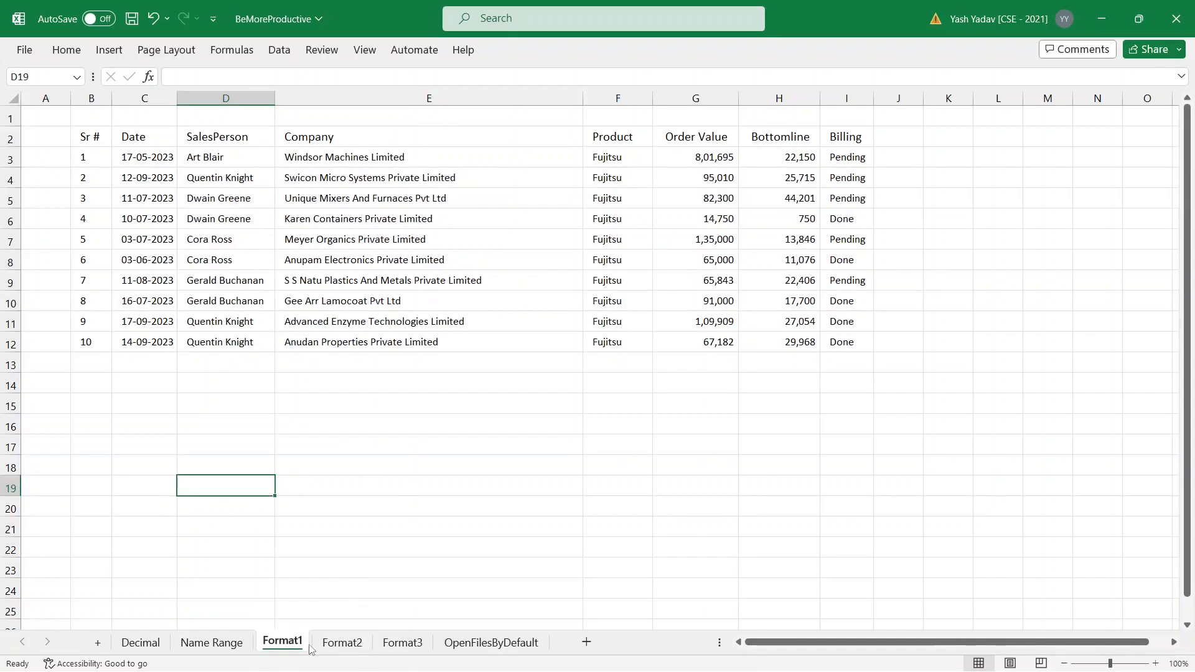
left_click(339, 647, "ctrl")
left_click(397, 650, "ctrl")
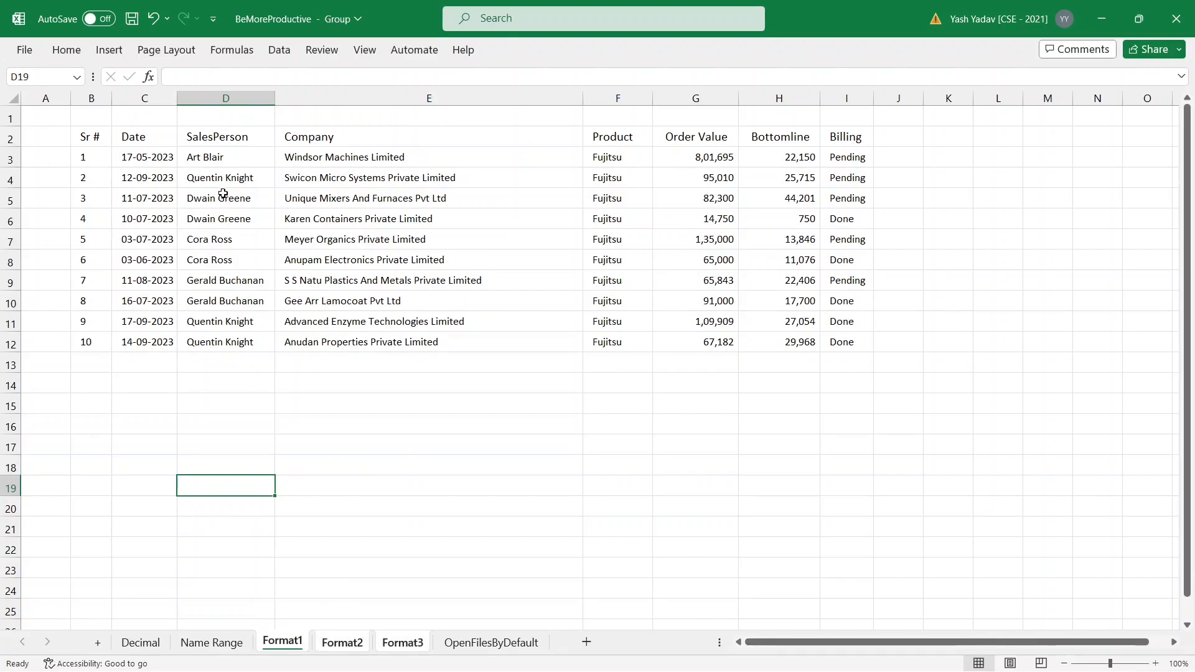
Step: Fill the header row B2:I2 of the grouped sheets with light gold and make its text bold
left_click_drag(93, 137, 841, 141)
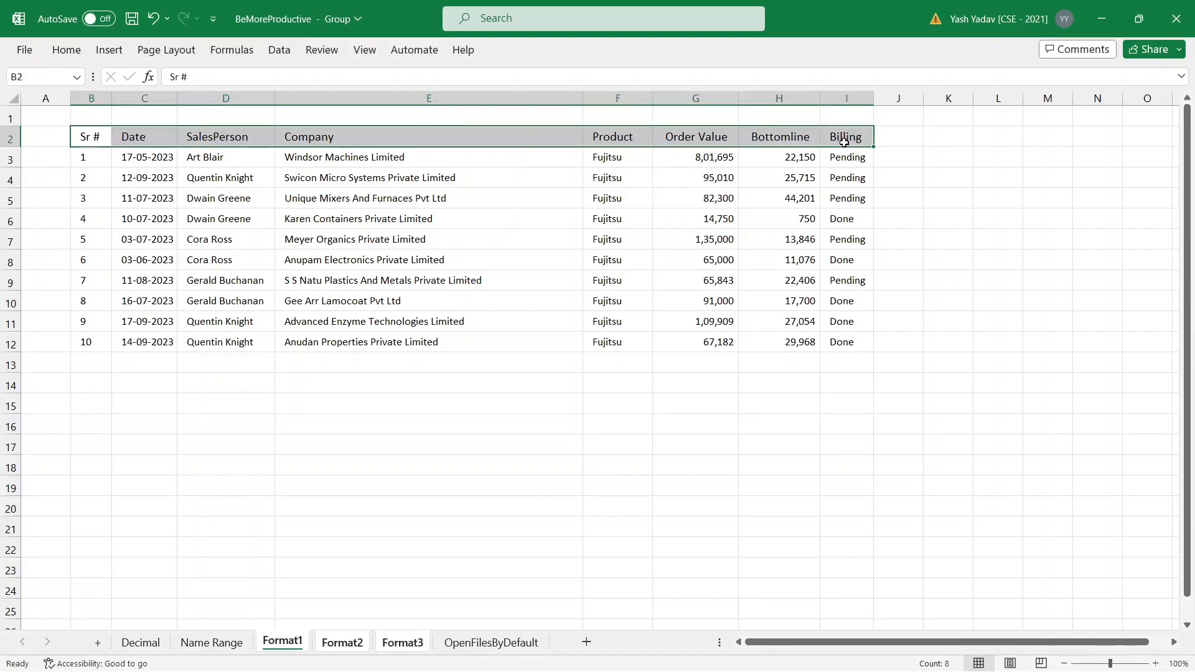
key("ctrl+F1")
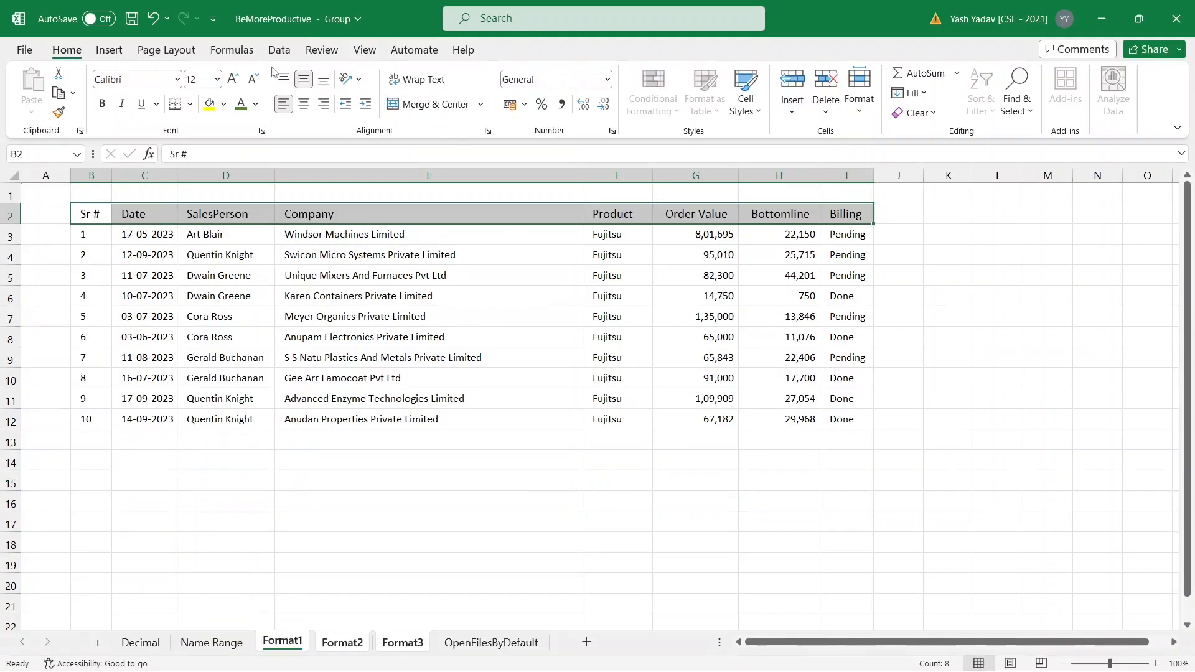
left_click(223, 104)
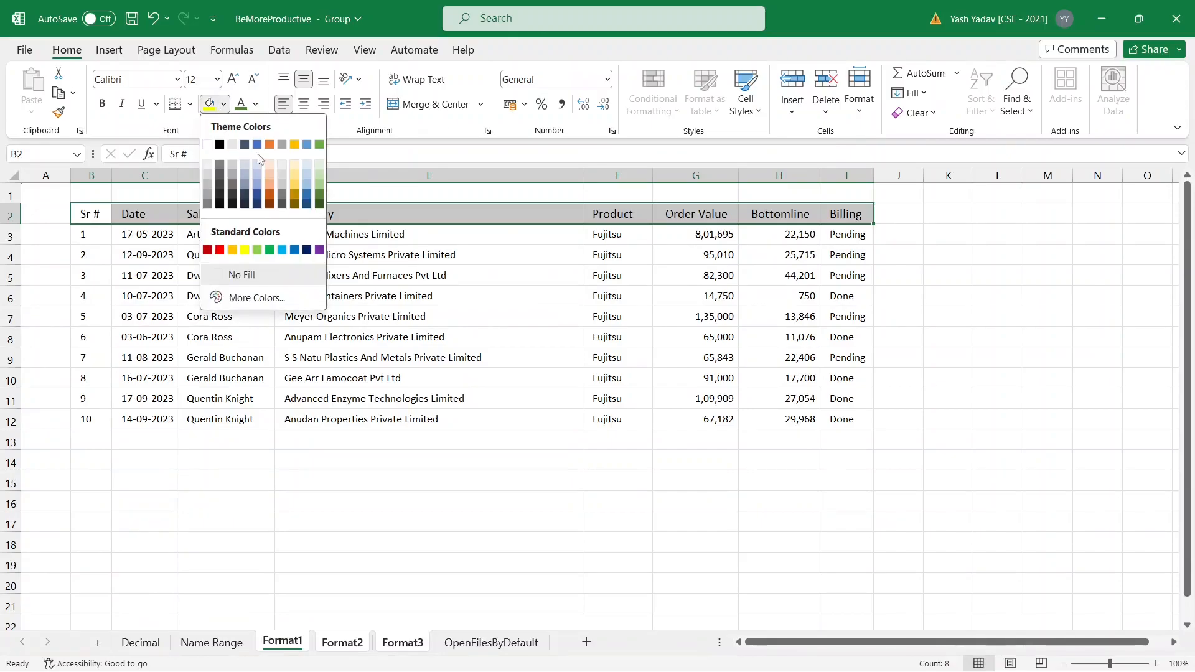
left_click(295, 195)
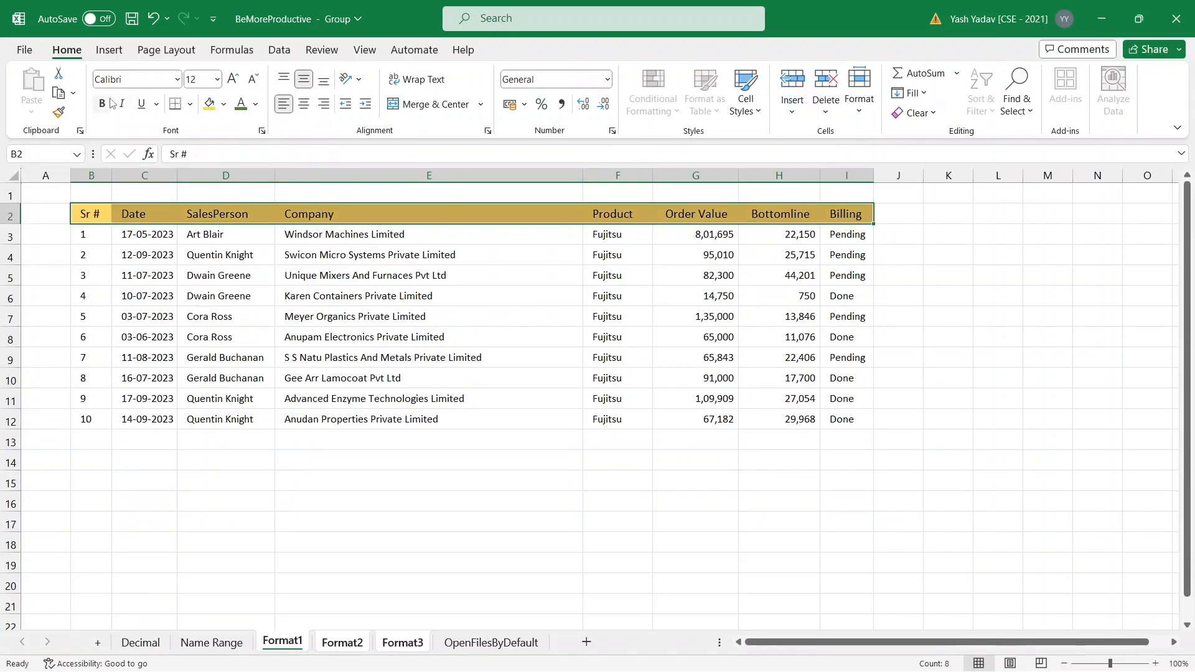
left_click(102, 103)
Step: Apply the same light gold fill to the serial number cells B3:B12 on the grouped sheets
left_click_drag(100, 234, 92, 419)
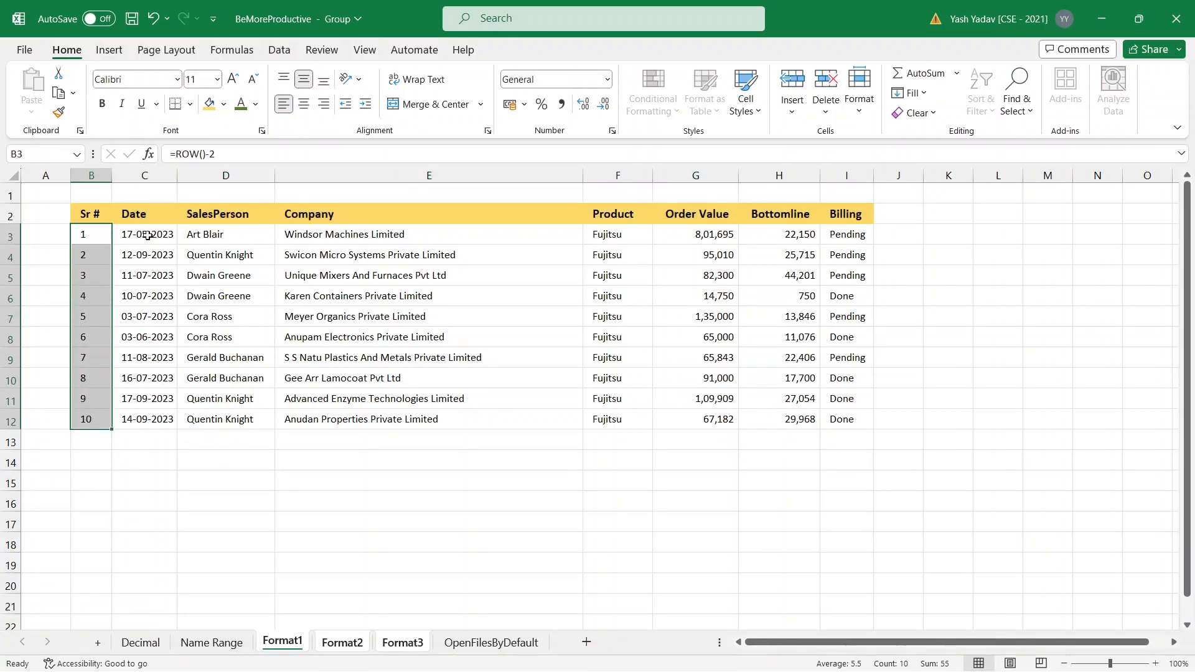
left_click(209, 110)
left_click(205, 257)
Step: Apply All Borders to the whole table B2:I12 on the grouped sheets, and deselect the table
left_click_drag(92, 213, 847, 419)
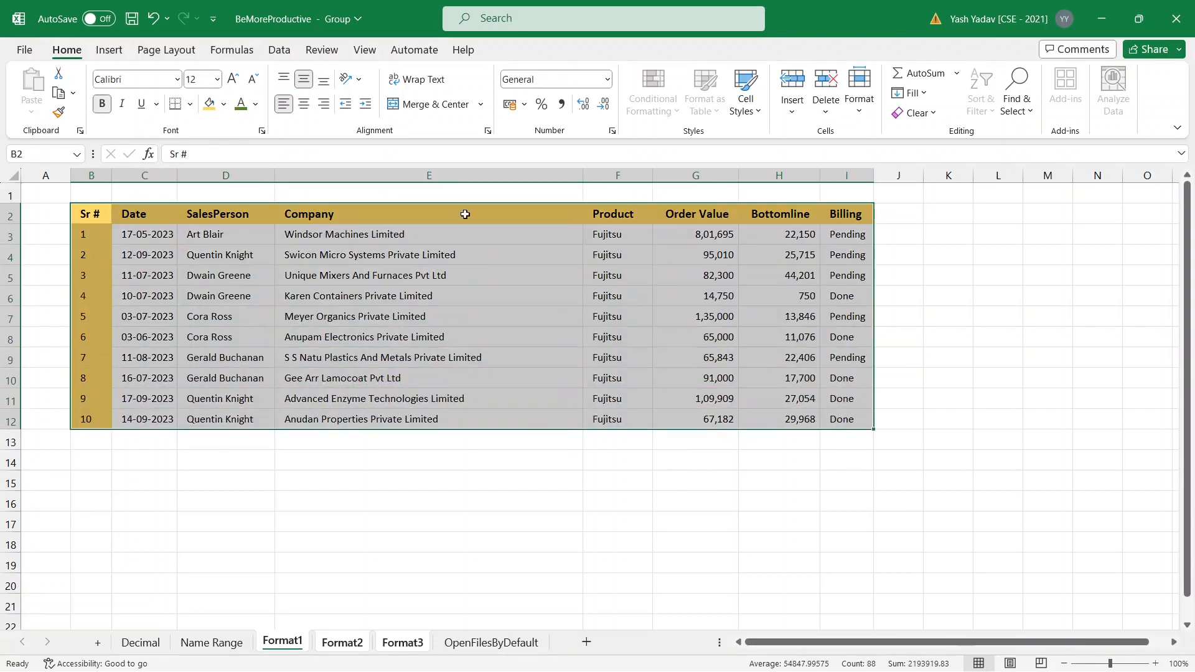
left_click(190, 104)
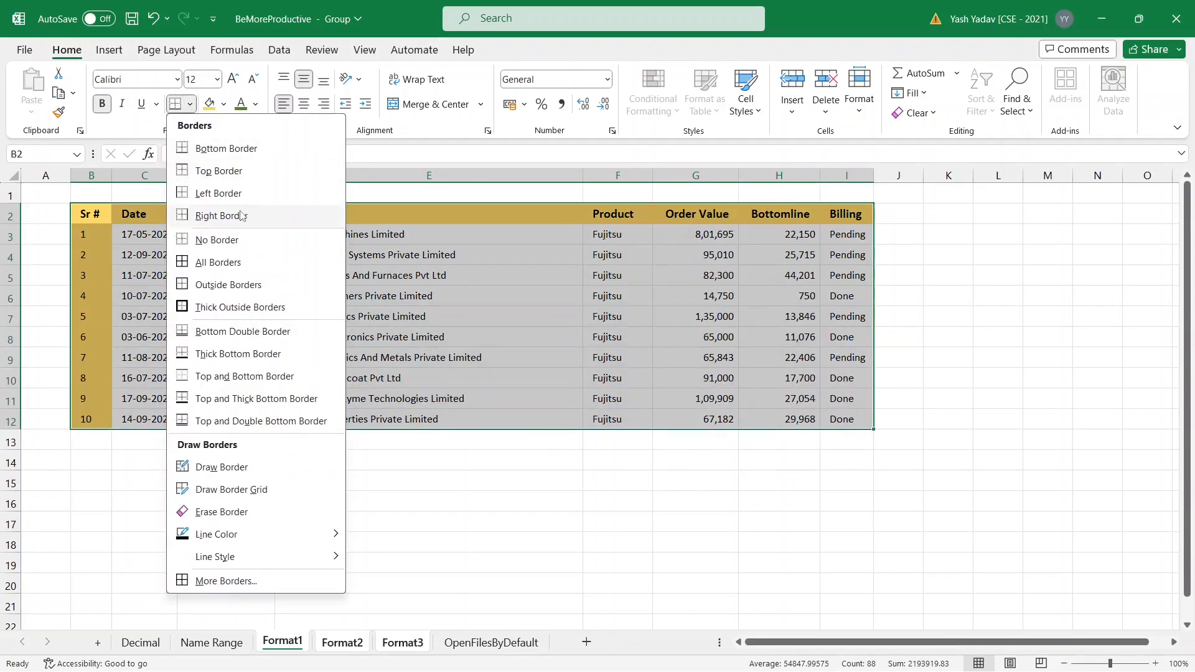
left_click(213, 266)
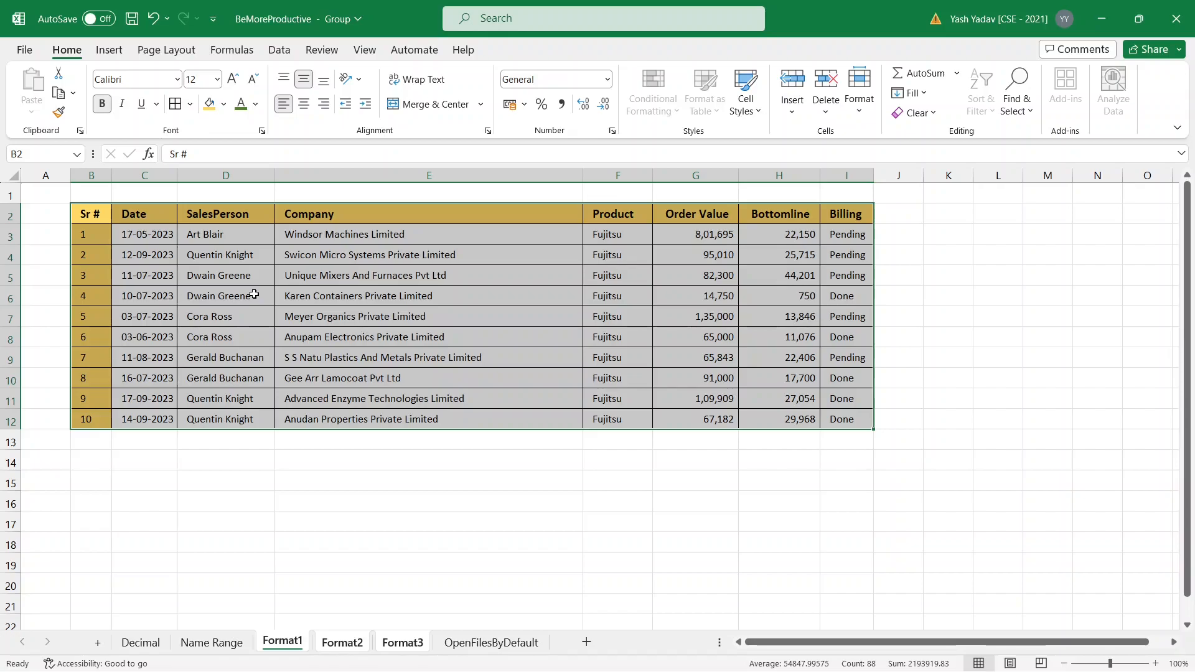
left_click(708, 458)
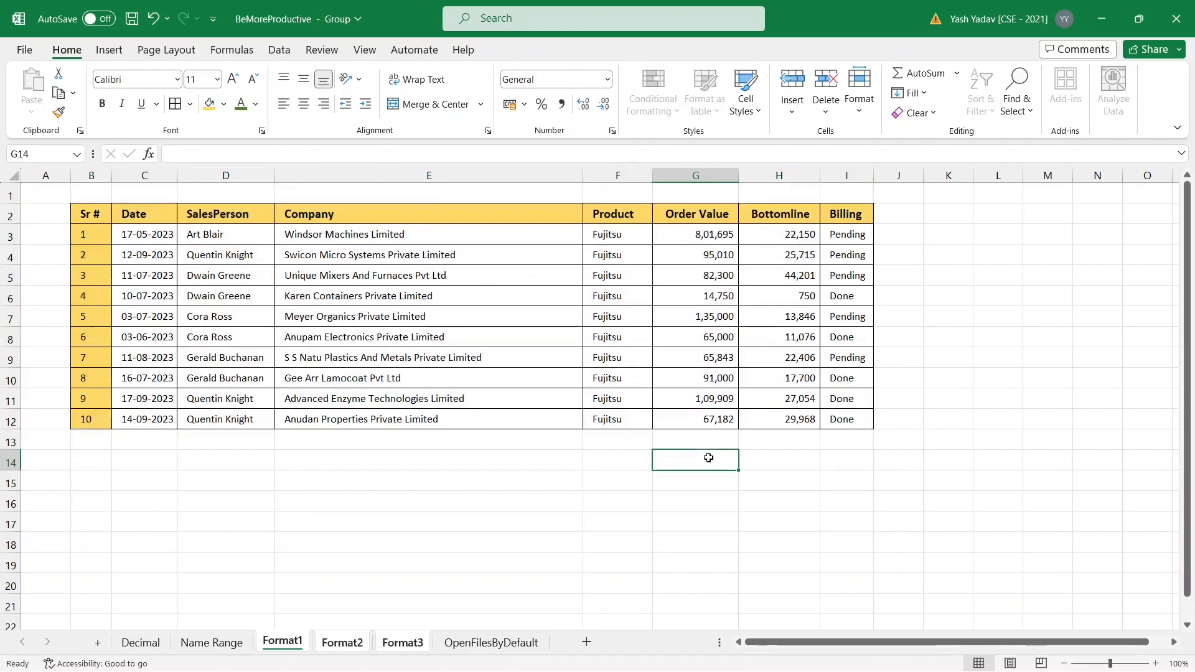
Step: Sum the Order Value and Bottomline columns in G13:H13 across the grouped sheets and make both totals bold
left_click(714, 438)
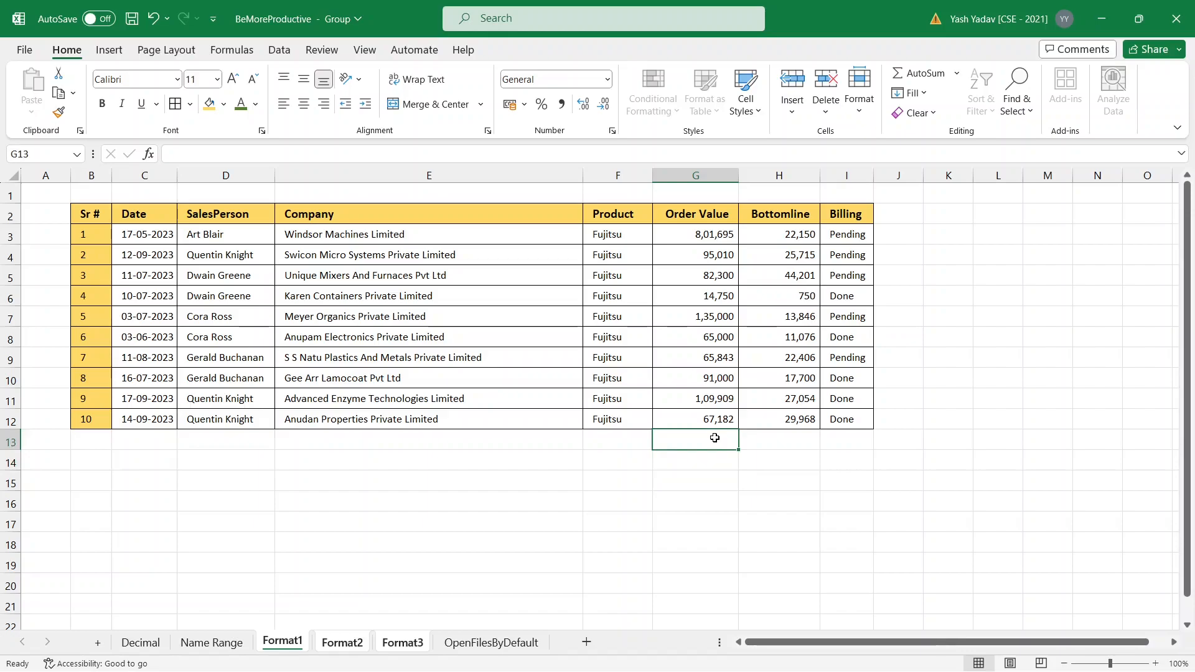
key("alt+equal")
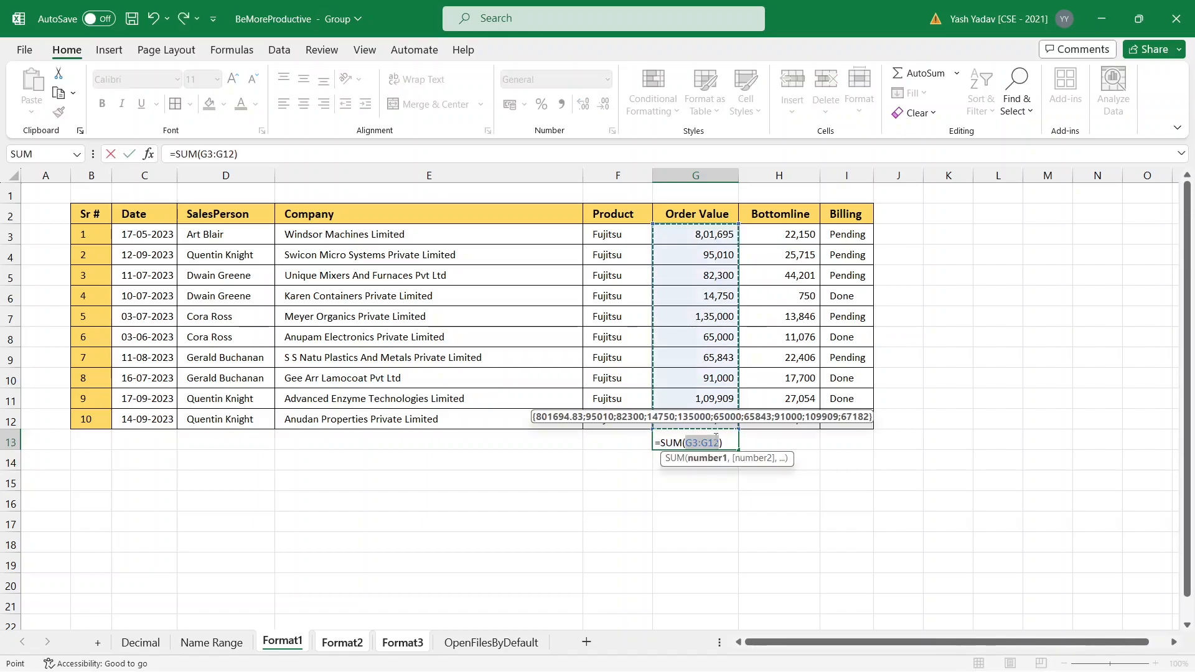
key("Return")
left_click(717, 443)
left_click_drag(738, 450, 806, 443)
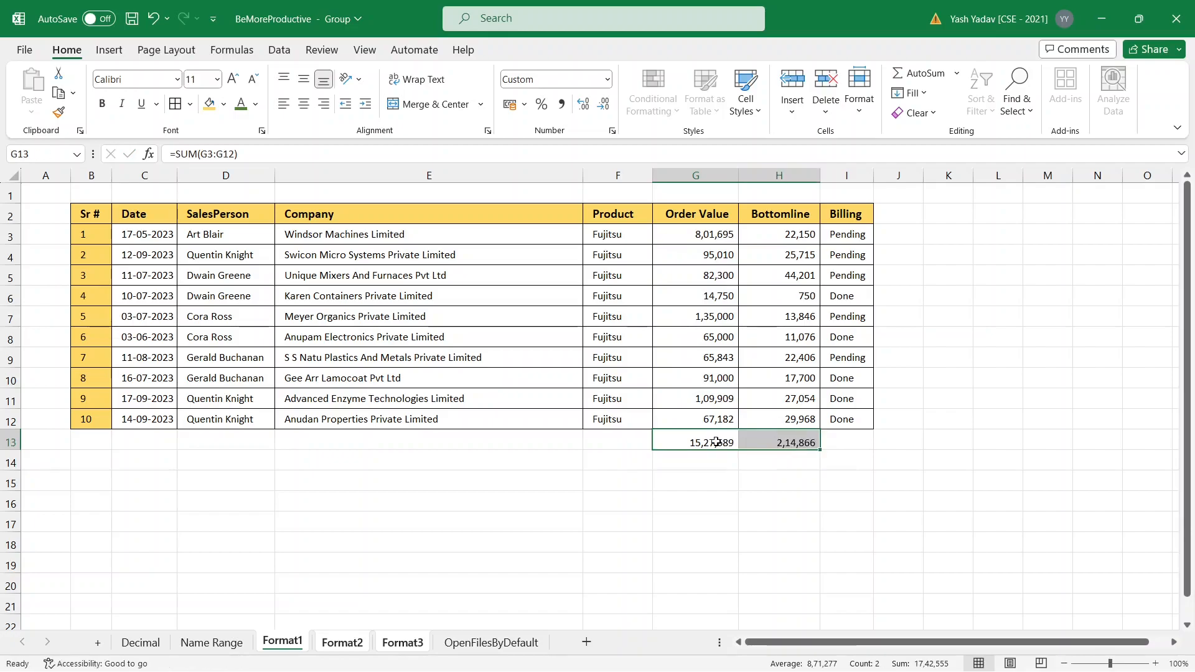
key("ctrl+b")
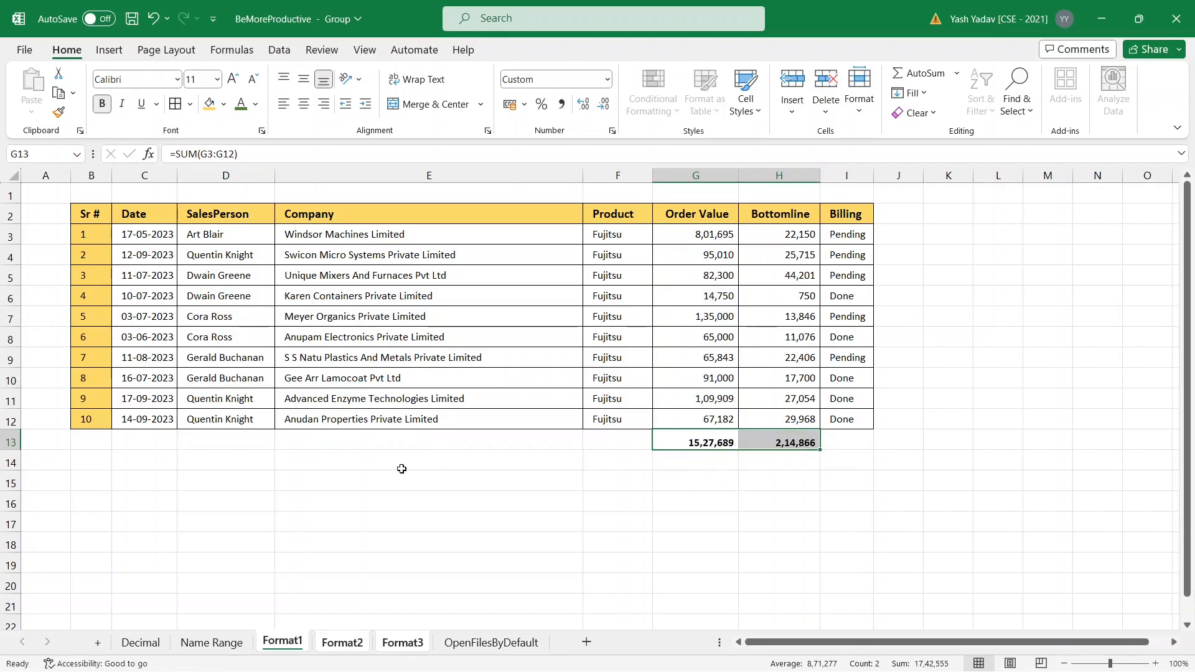
left_click(345, 467)
Step: Enter the label "Total" in cell E13 of the grouped sheets, below the Company column
left_click(95, 444)
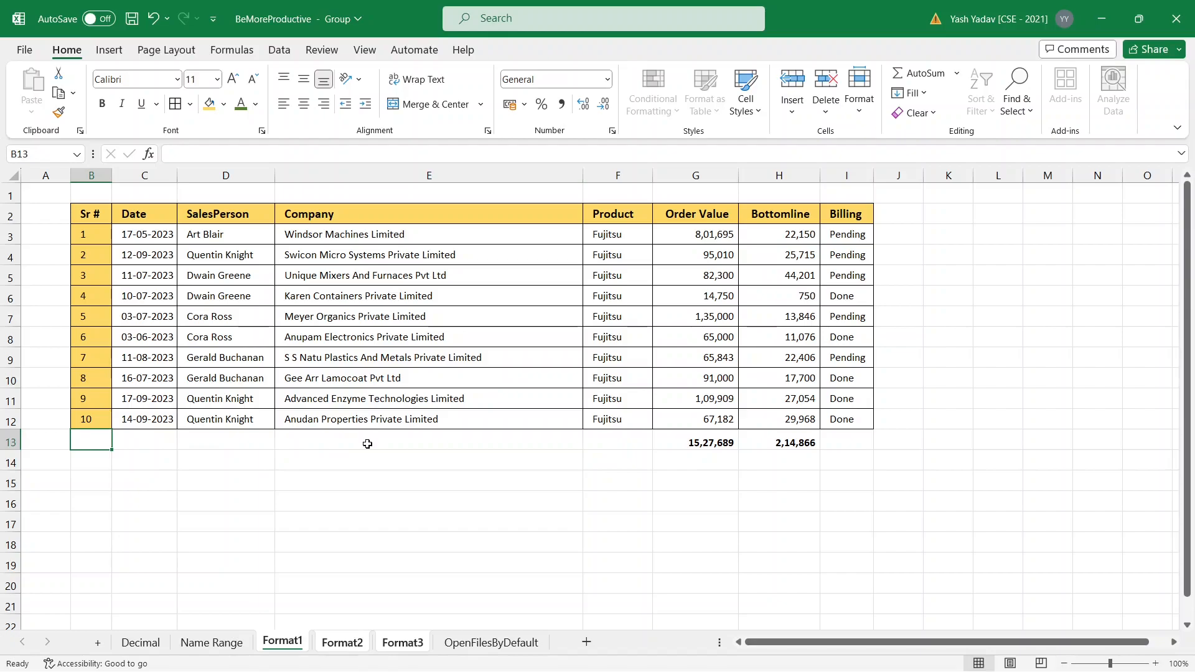
left_click(365, 442)
type("Total")
key("Return")
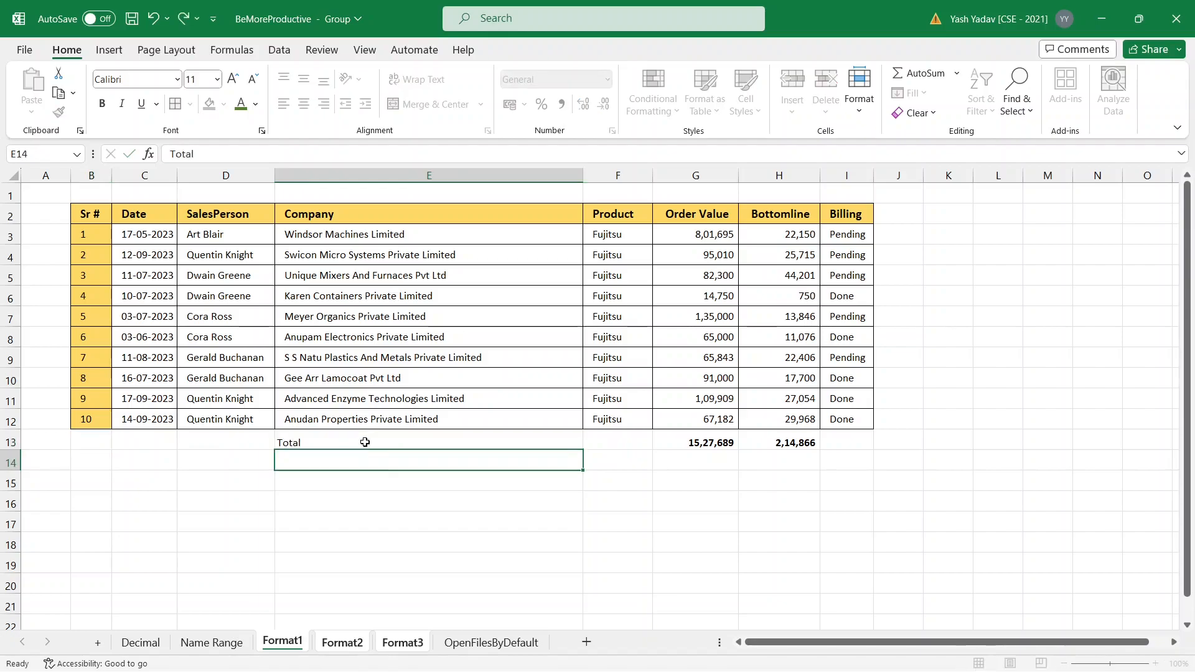
Step: Format the Total label in E13 as bold, centred horizontally and vertically, at font size 14
left_click(365, 442)
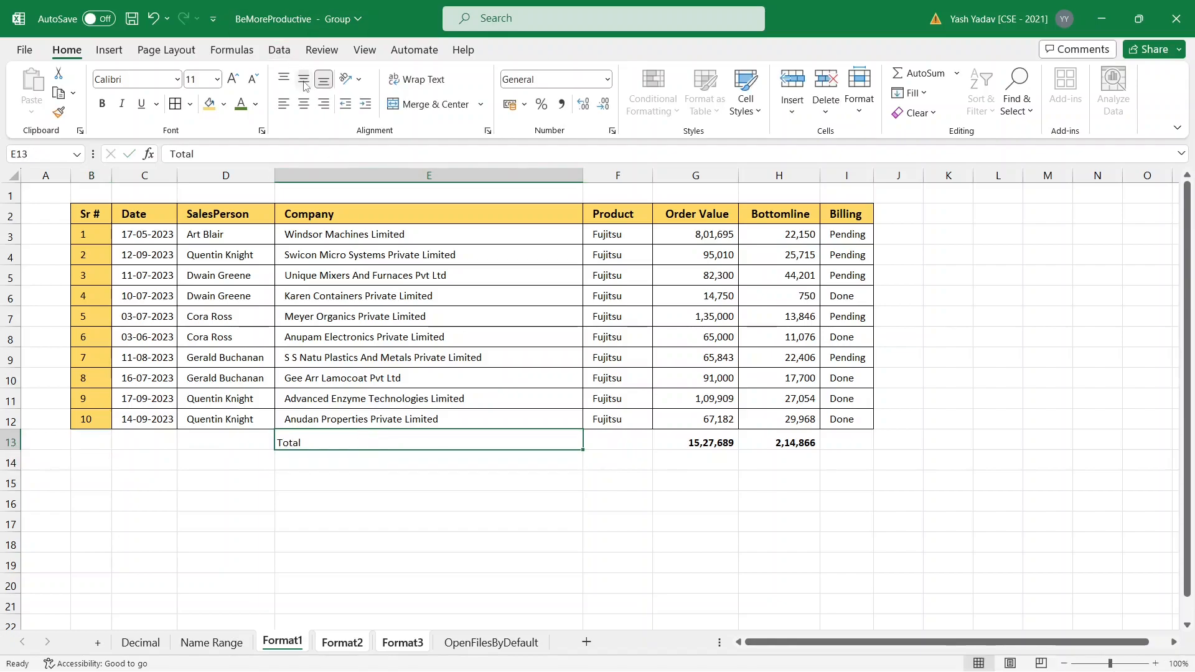
left_click(304, 80)
left_click(304, 104)
left_click(102, 104)
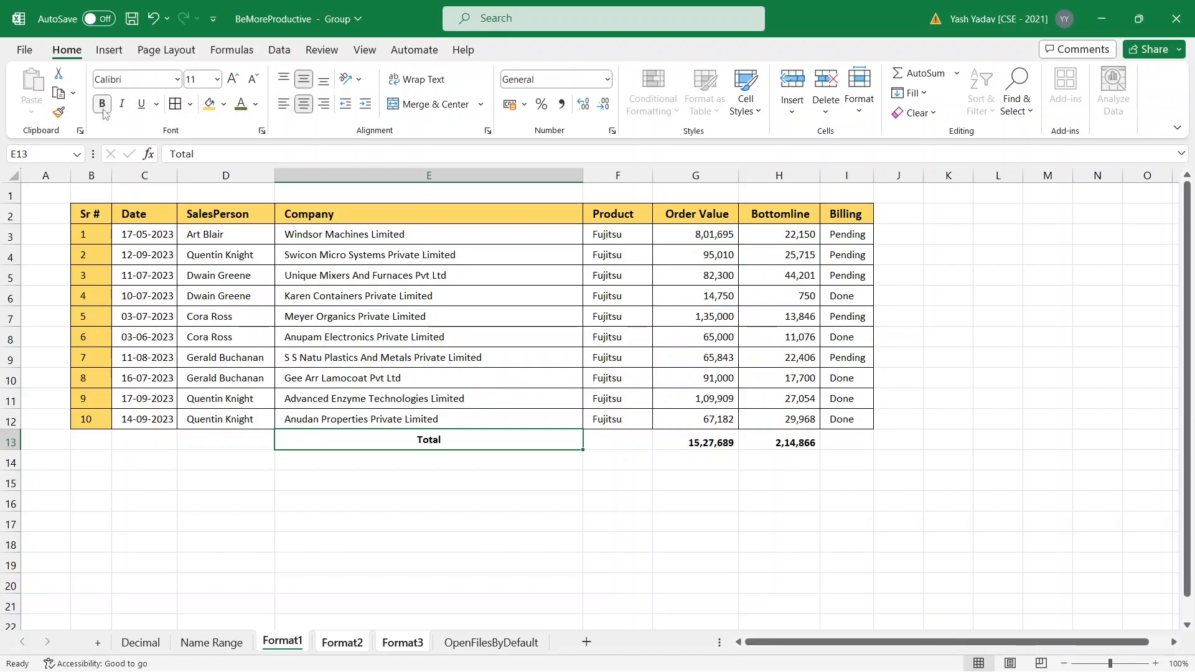
left_click(232, 84)
left_click(232, 84)
Step: Set the font size of the sums in G13:H13 to 14 and of the Total label in E13 to 16
left_click_drag(720, 440, 775, 442)
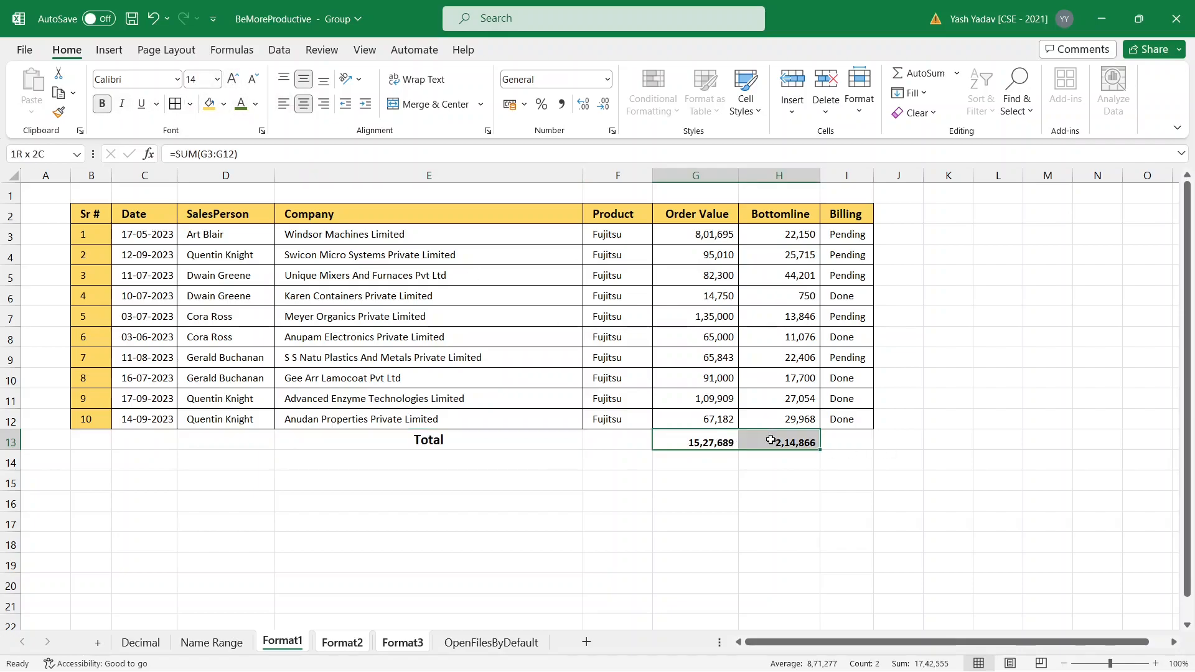
left_click(234, 81)
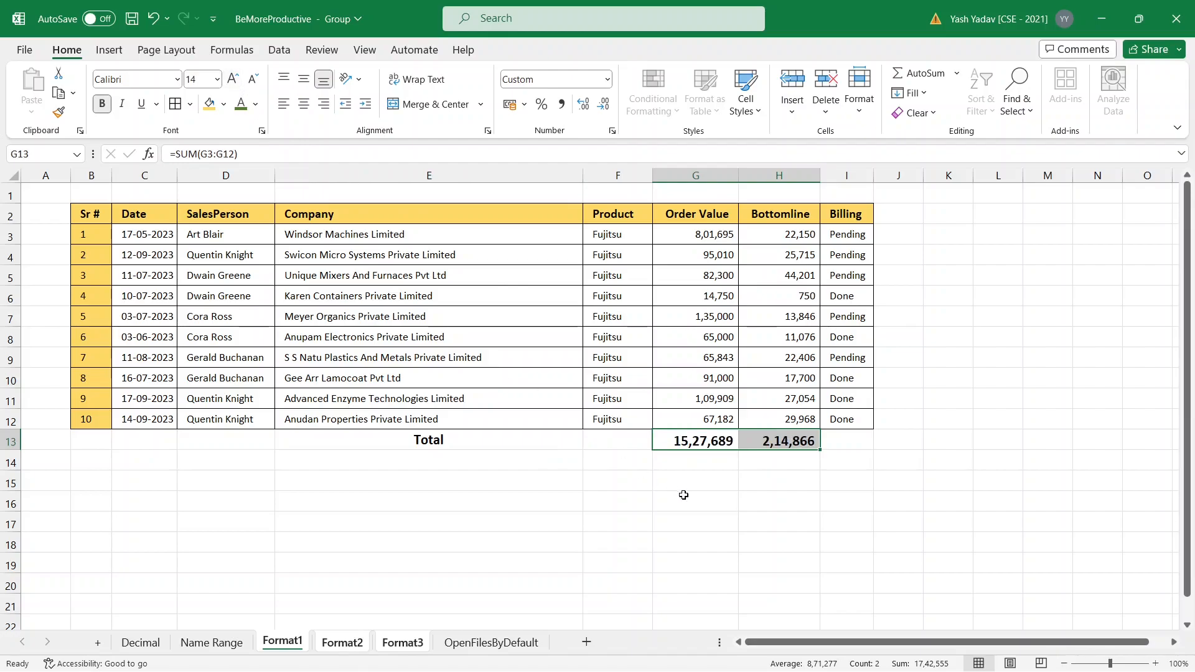
left_click(683, 494)
left_click(462, 444)
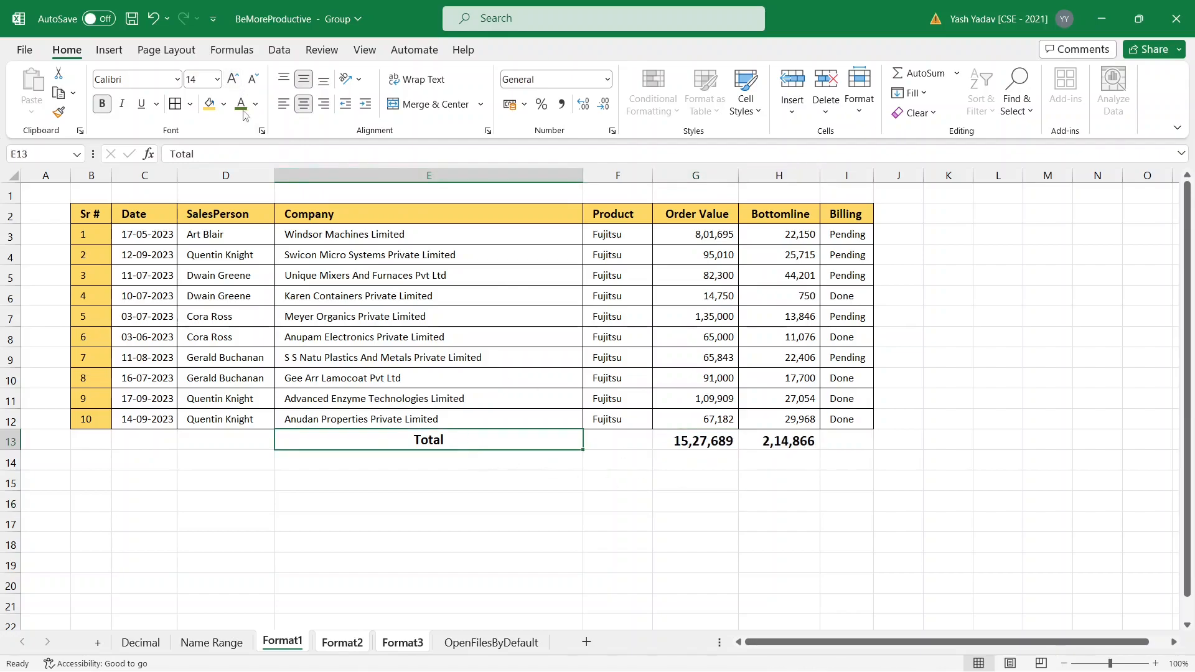
left_click(235, 81)
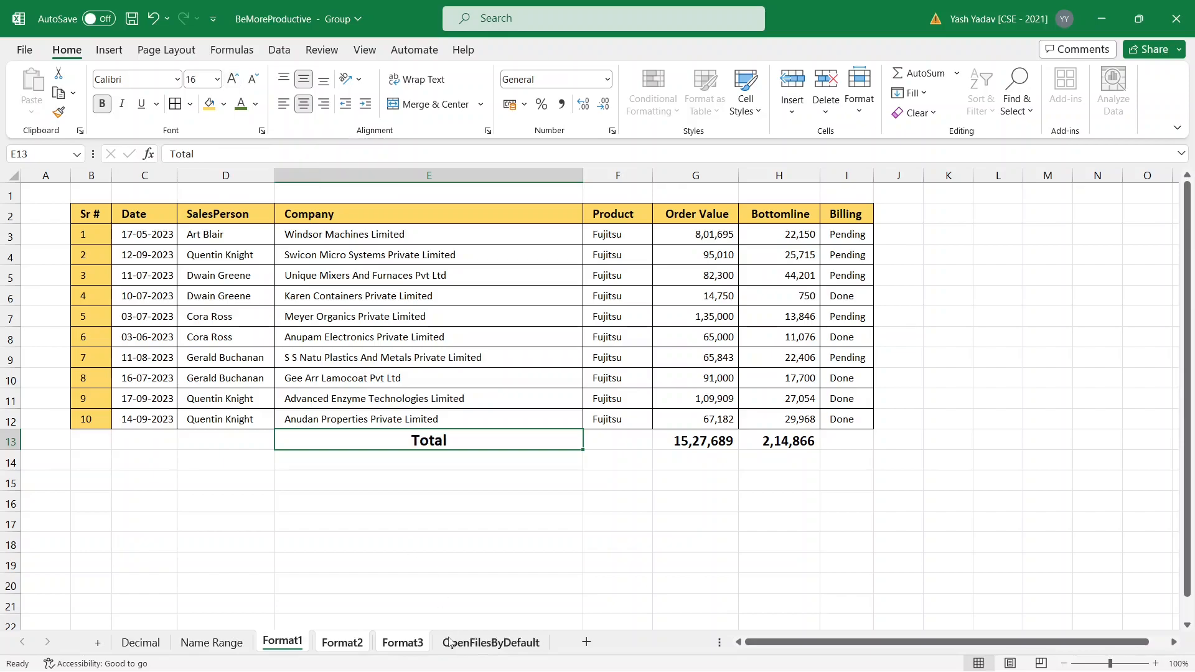
left_click(422, 543)
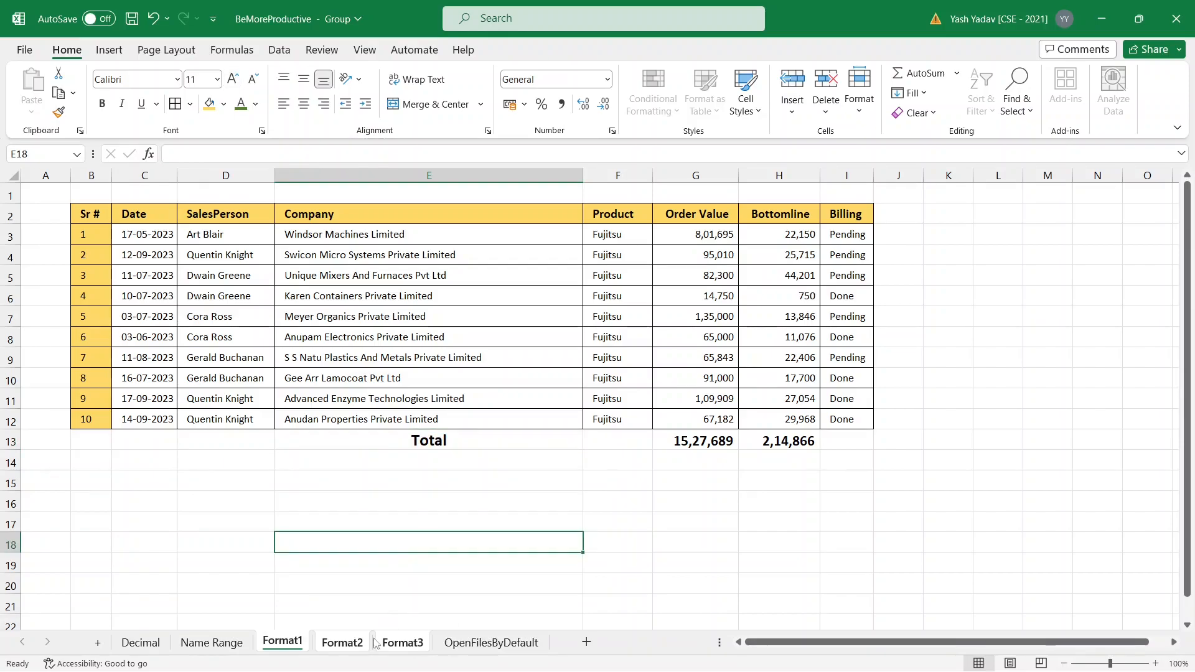
Step: Examine the Format1, Format2 and Format3 sheets in turn to compare their formatting and total rows
left_click(349, 641)
left_click(381, 484)
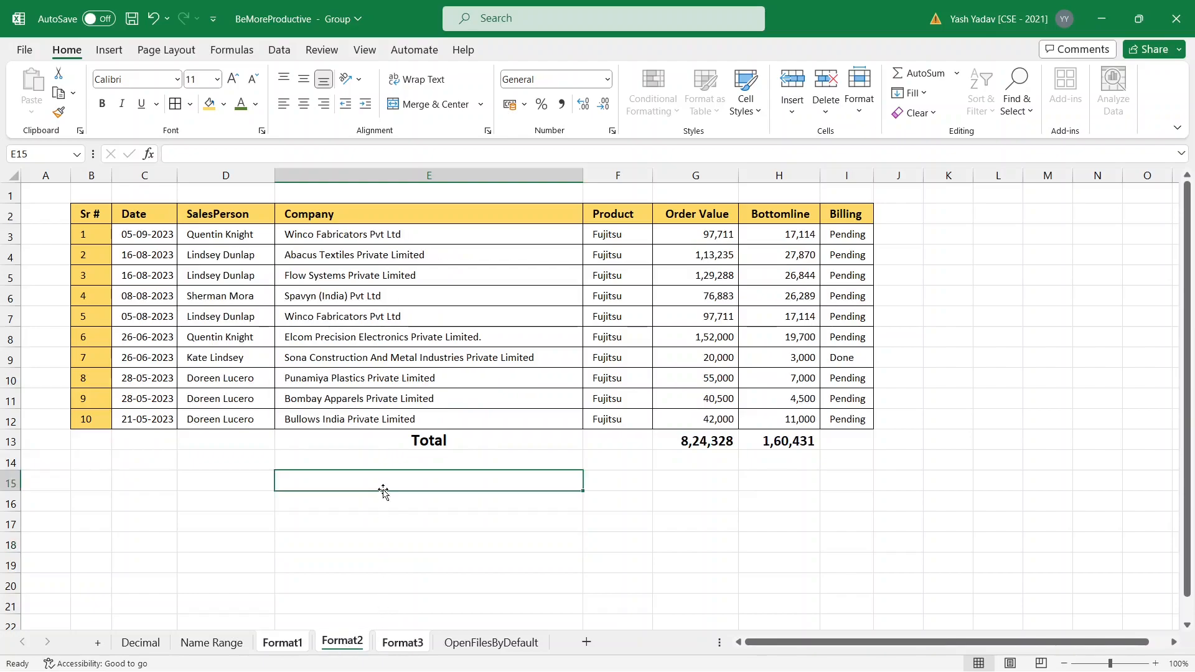
left_click(401, 645)
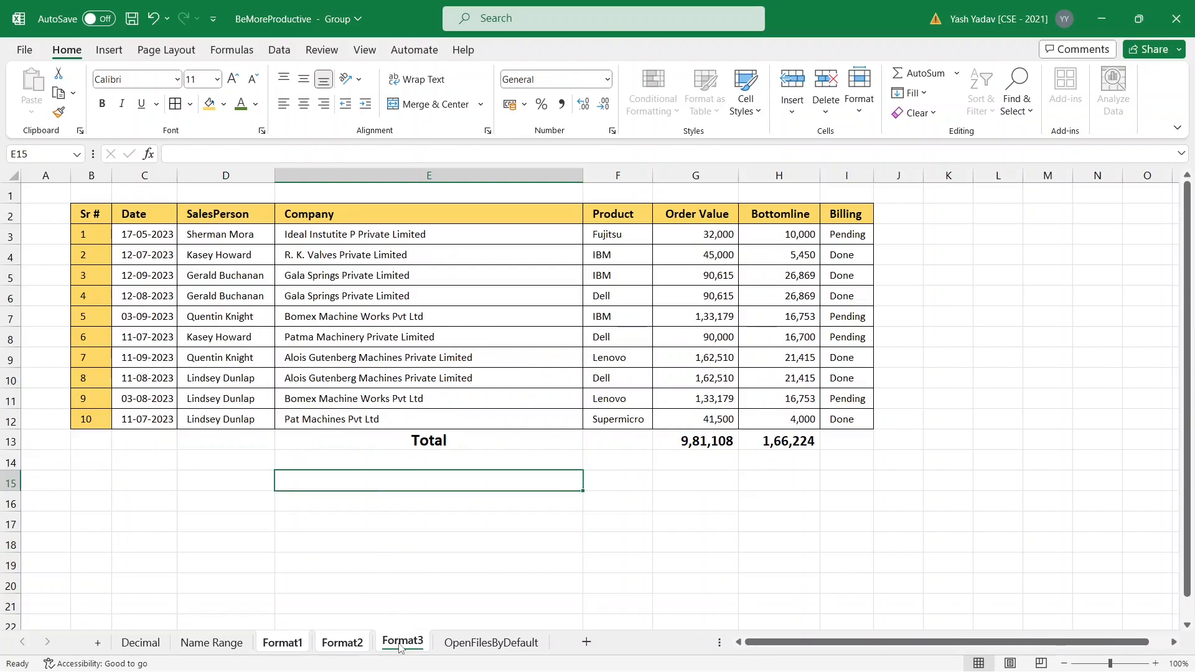
left_click(347, 646)
left_click(289, 645)
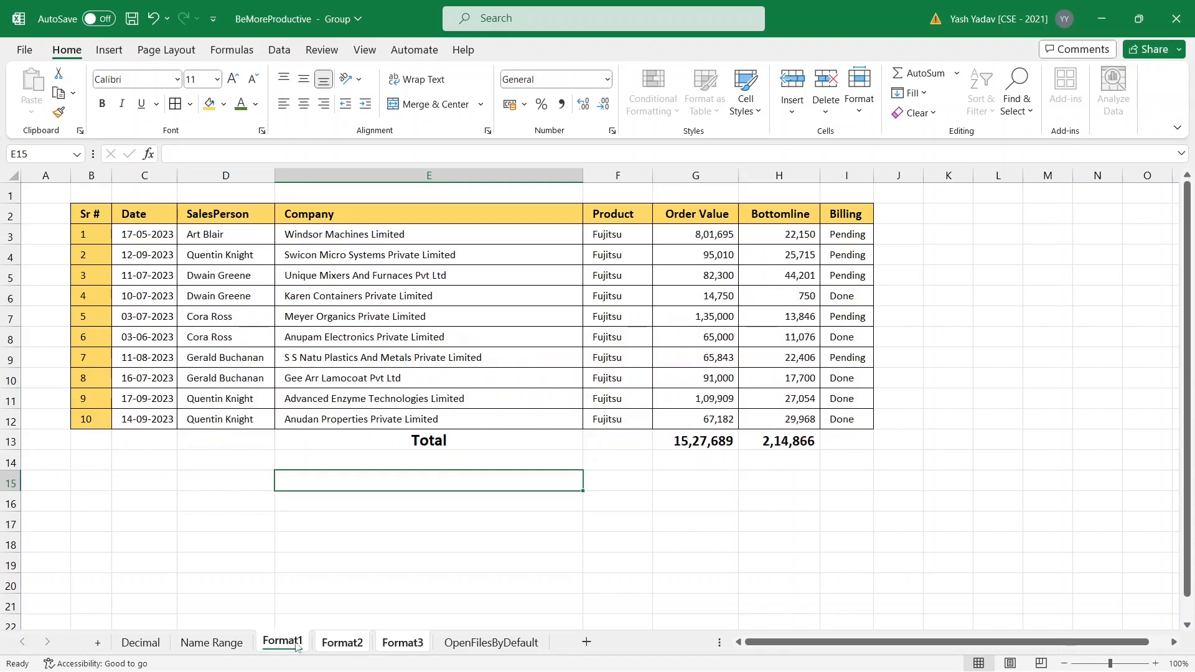
left_click(336, 645)
left_click(393, 644)
left_click(361, 644)
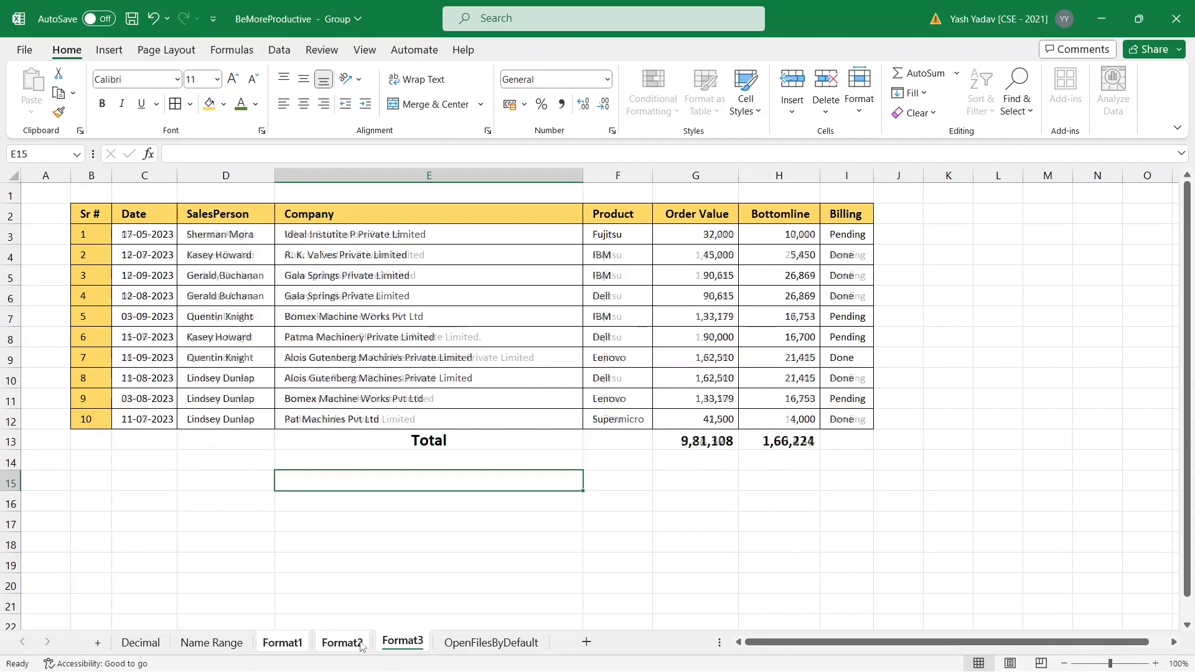
left_click(305, 645)
left_click(333, 646)
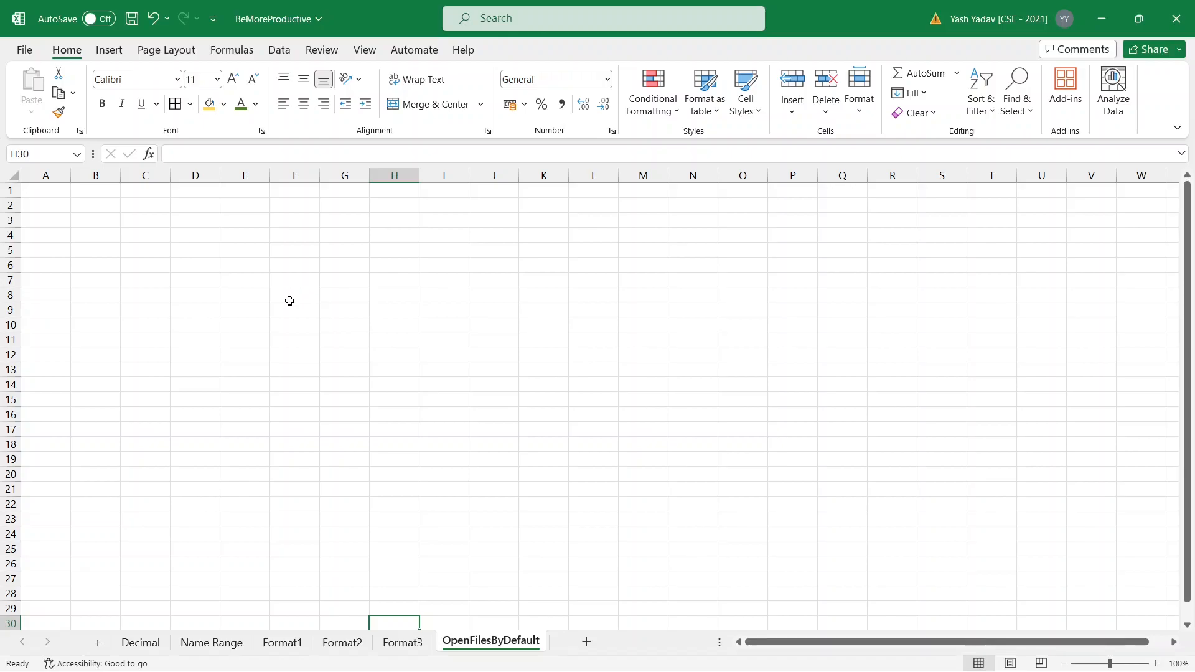
Step: Open the File1 workbook from the Excel Files folder on the desktop
left_click(459, 336)
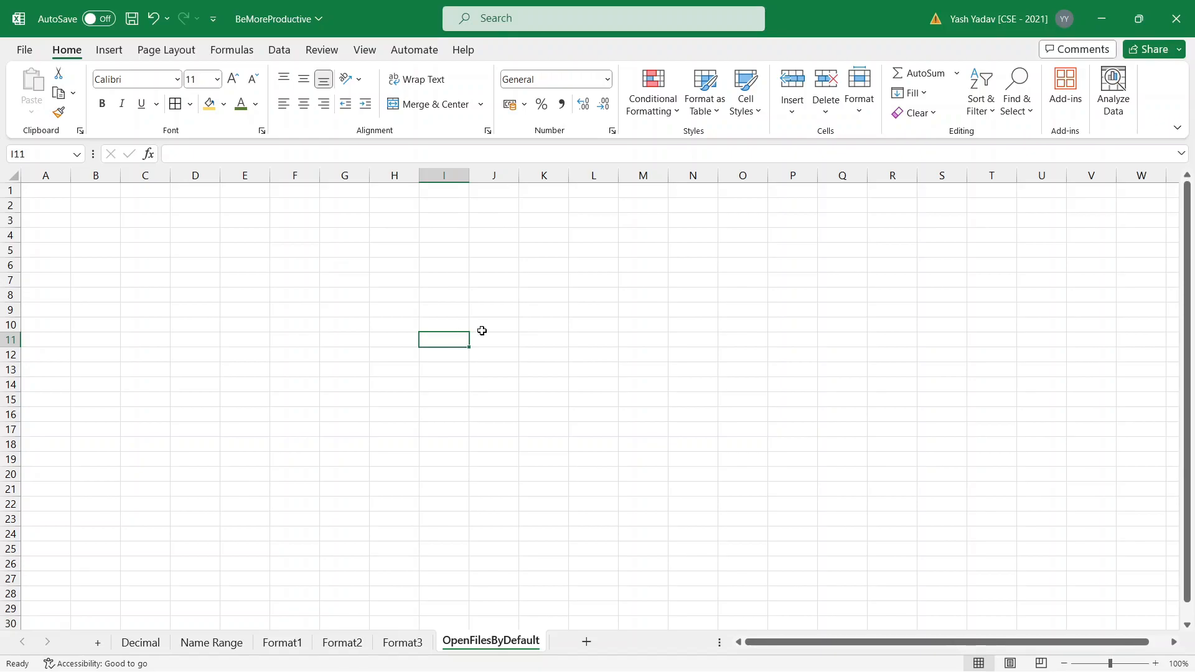
left_click(1194, 671)
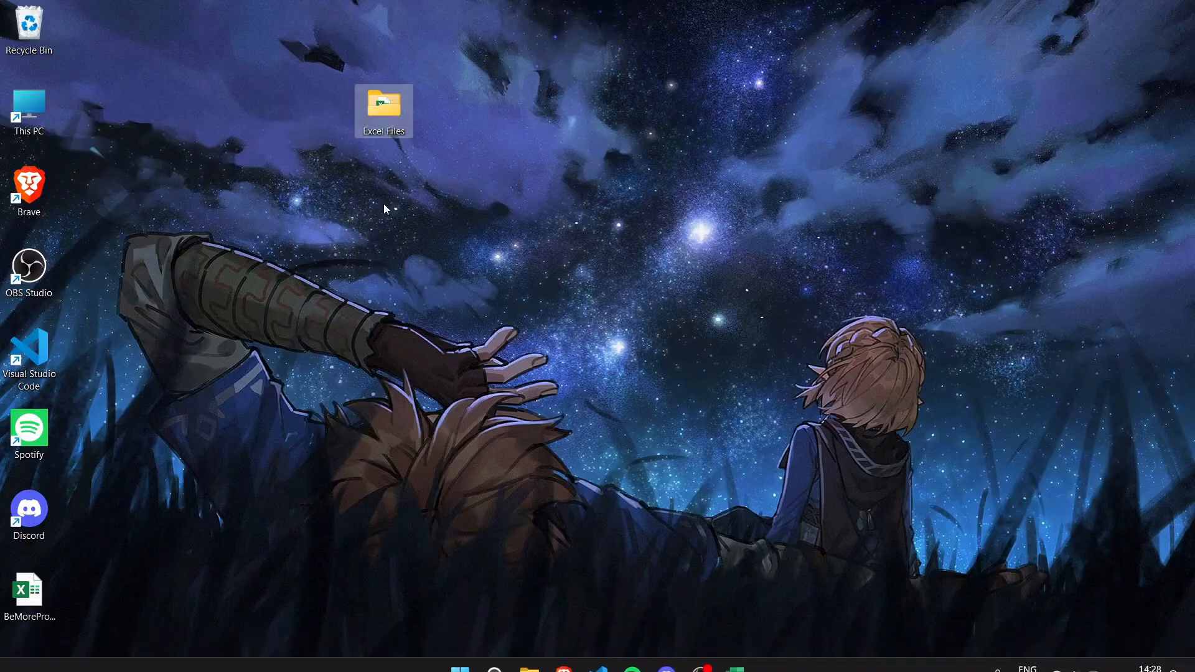
double_click(372, 101)
double_click(164, 209)
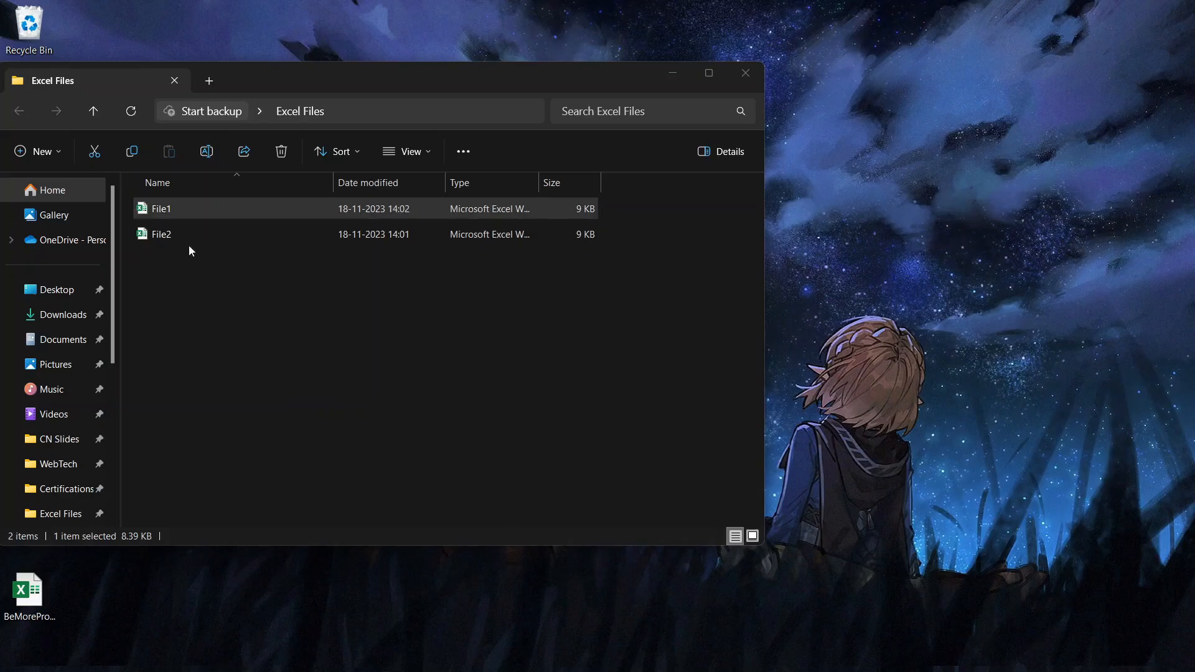
left_click(168, 239)
left_click(737, 653)
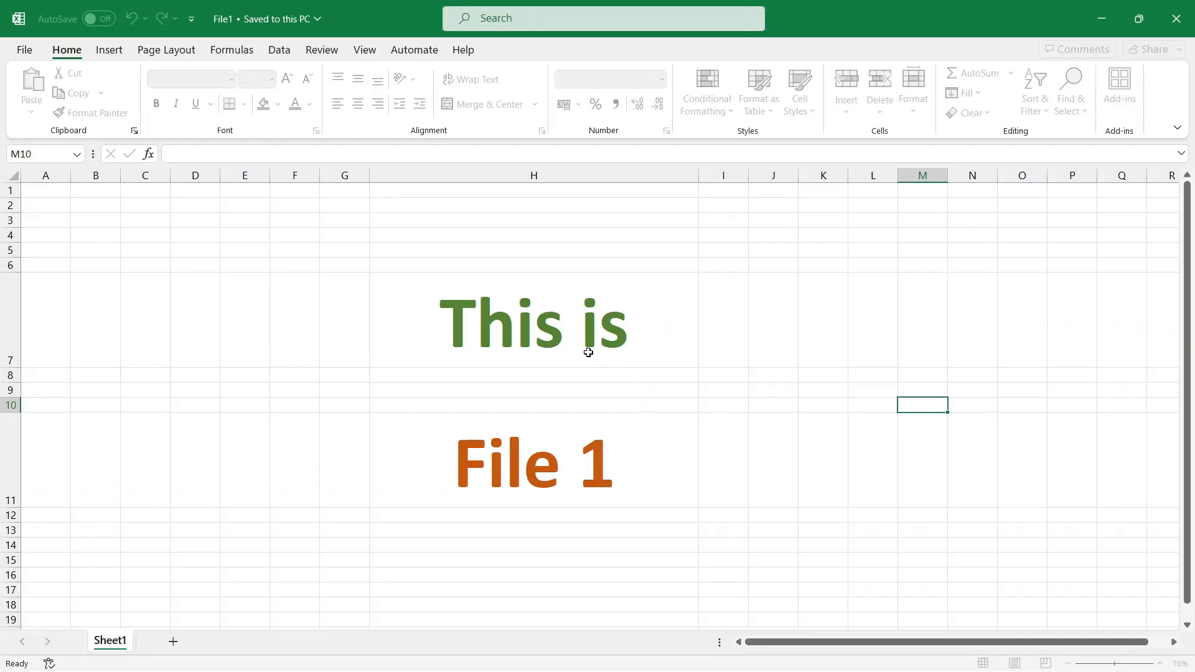
left_click(587, 475)
Step: Open the File2 workbook from the Excel Files folder on the desktop and bring its window to the front
left_click(1192, 660)
double_click(395, 126)
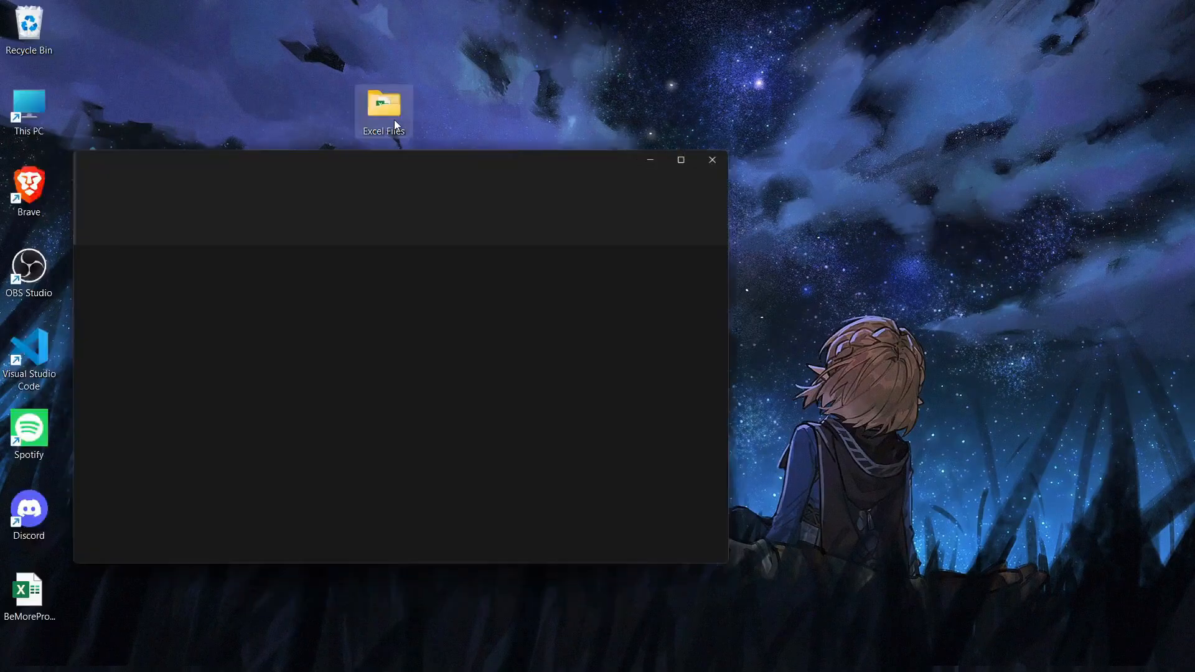
double_click(173, 232)
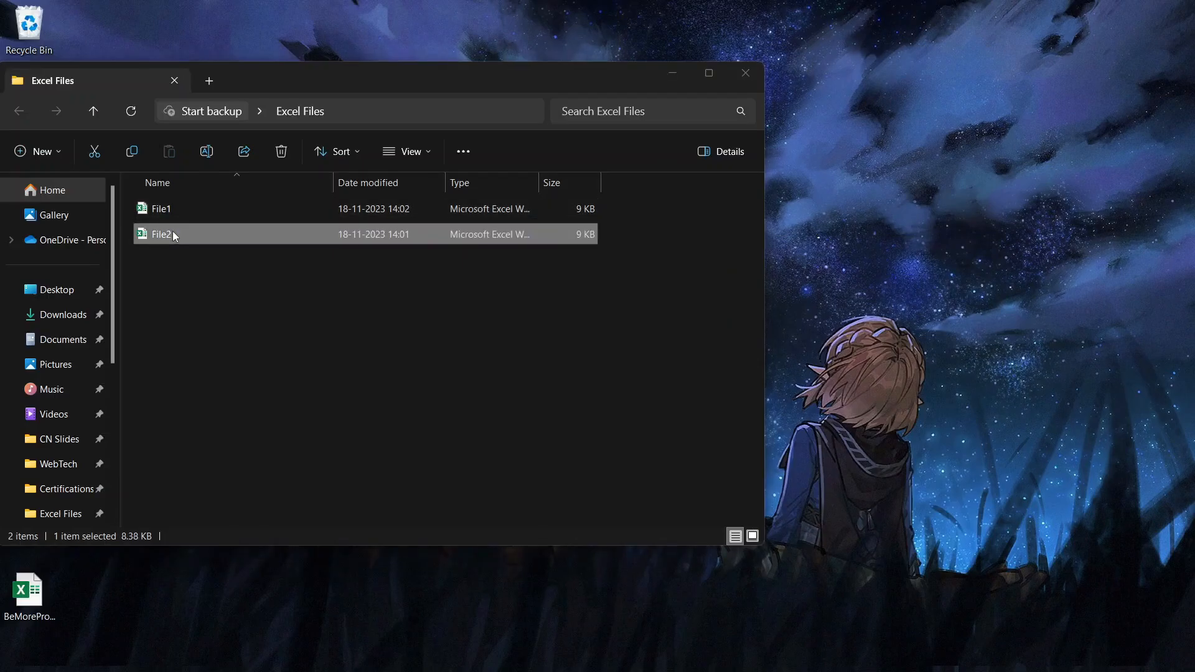
left_click(737, 658)
left_click(799, 564)
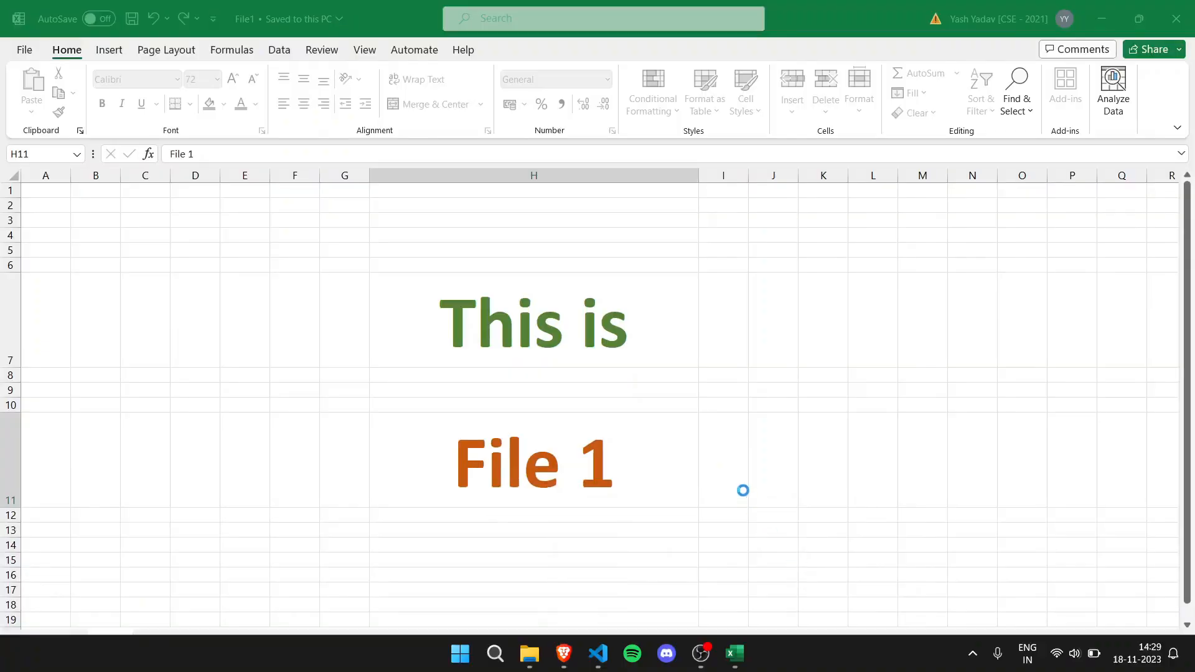
left_click(745, 493)
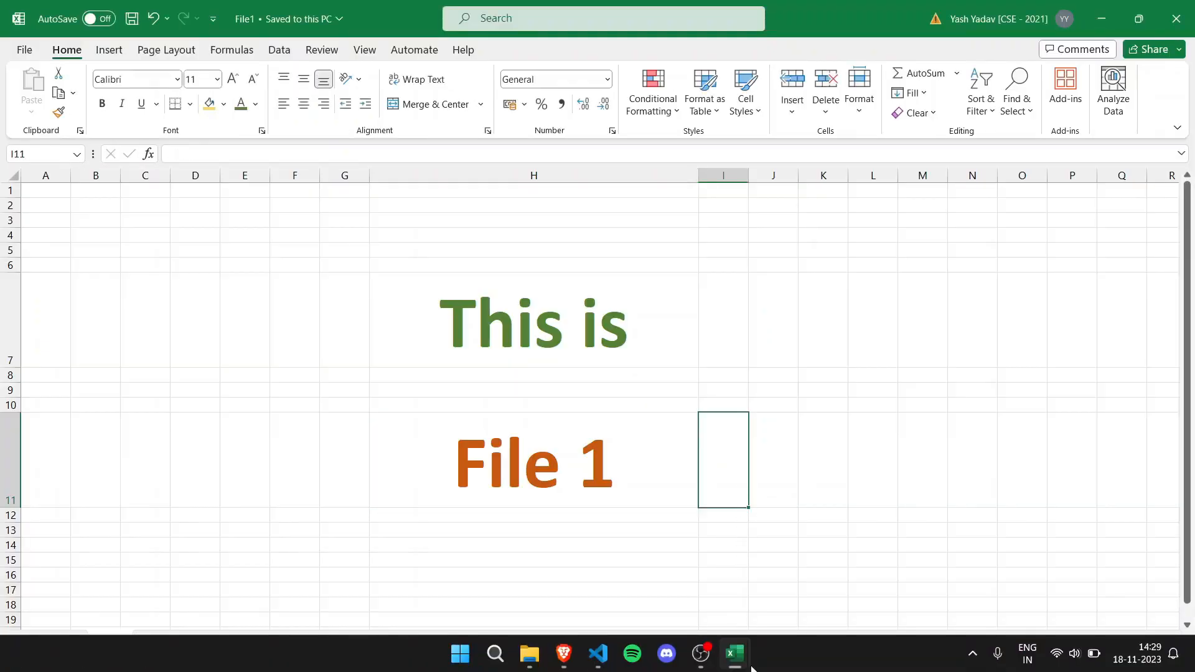
mouse_move(744, 657)
left_click(872, 576)
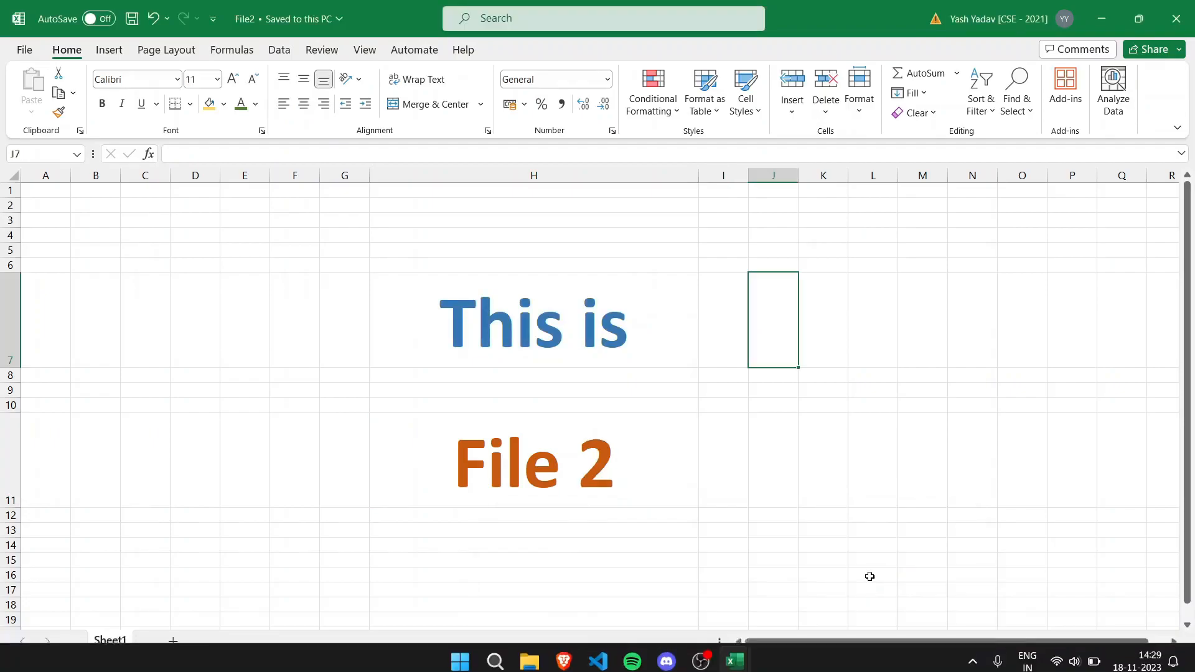
Step: Close the File1 and File2 workbooks and return to the BeMoreProductive workbook
mouse_move(750, 656)
left_click(749, 619)
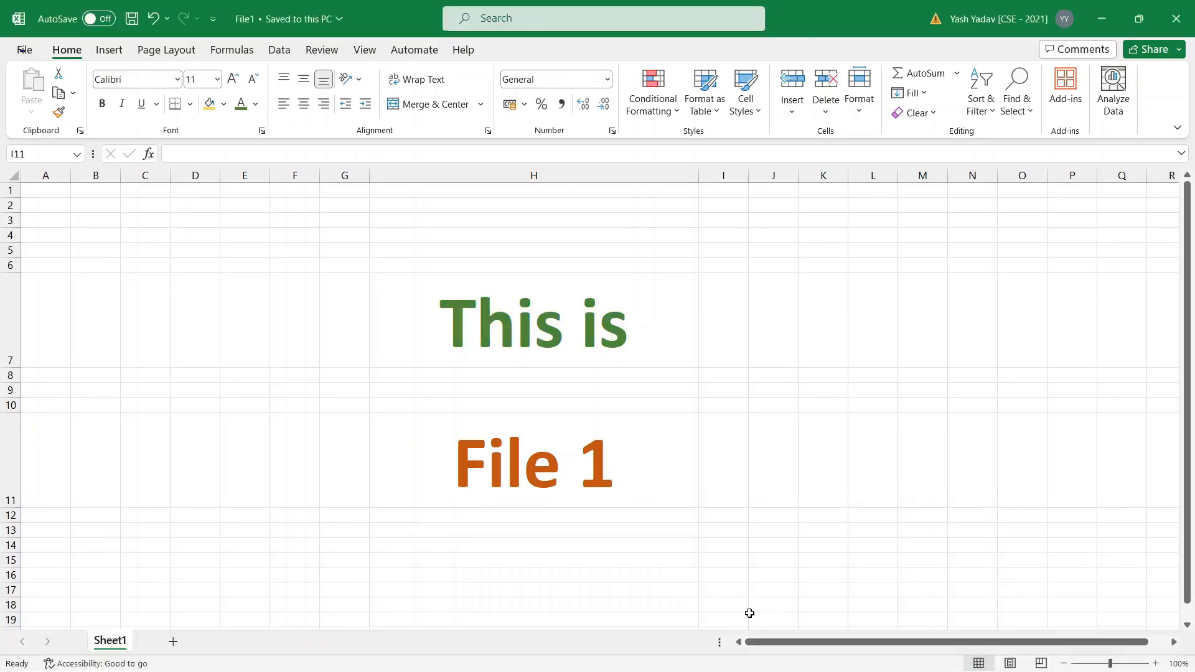
left_click(1178, 21)
left_click(1175, 28)
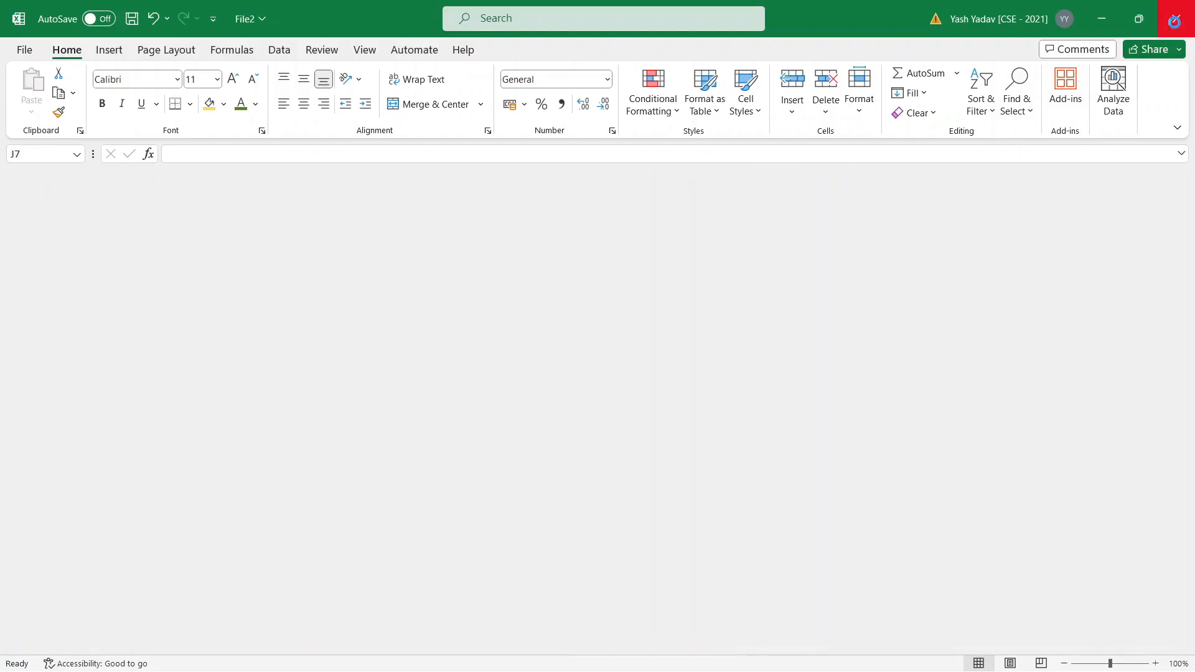
left_click(737, 653)
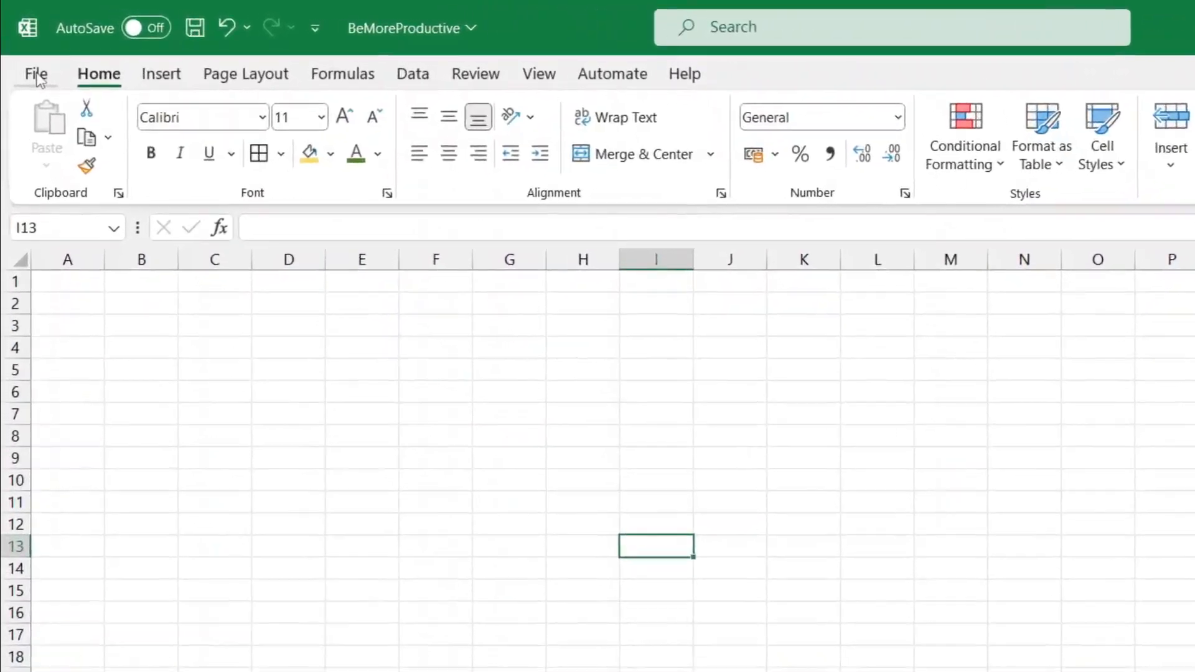
Step: Open the advanced Excel options at the general setting for the folder whose files all open at startup
left_click(24, 49)
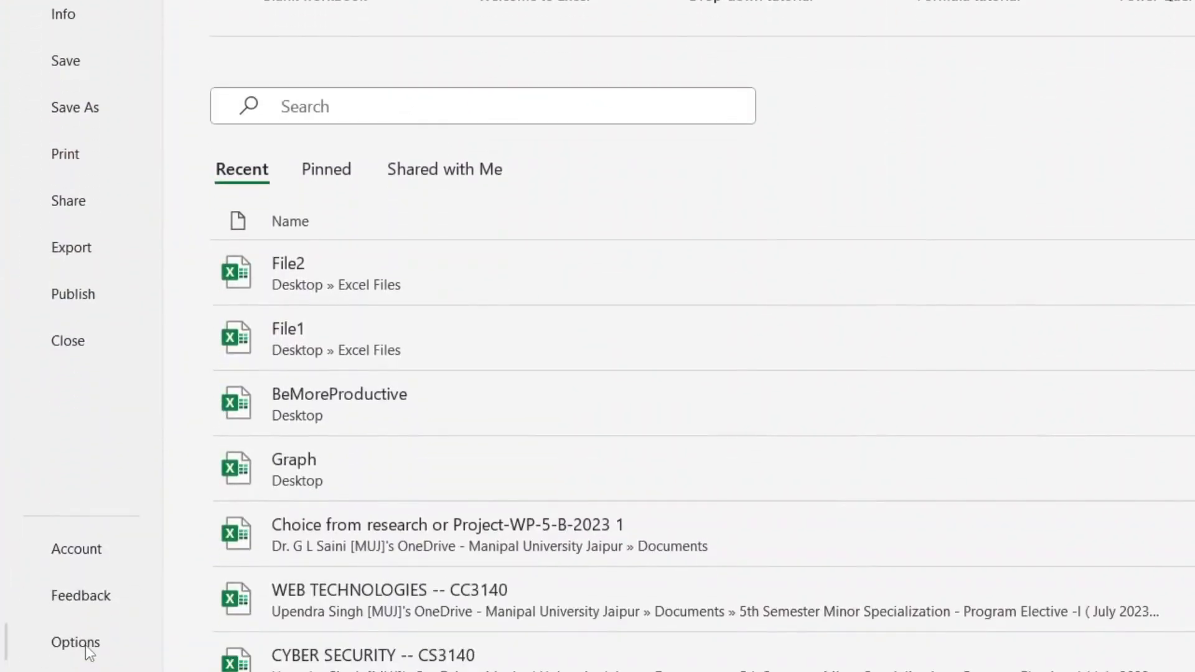
left_click(76, 643)
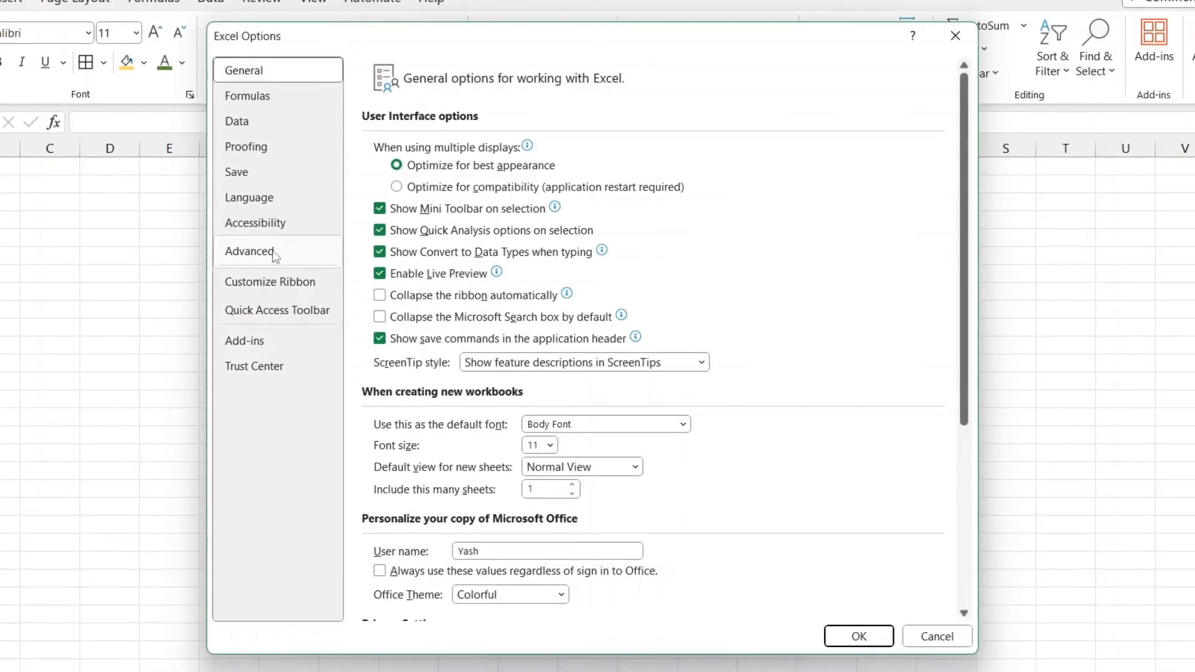
left_click(498, 73)
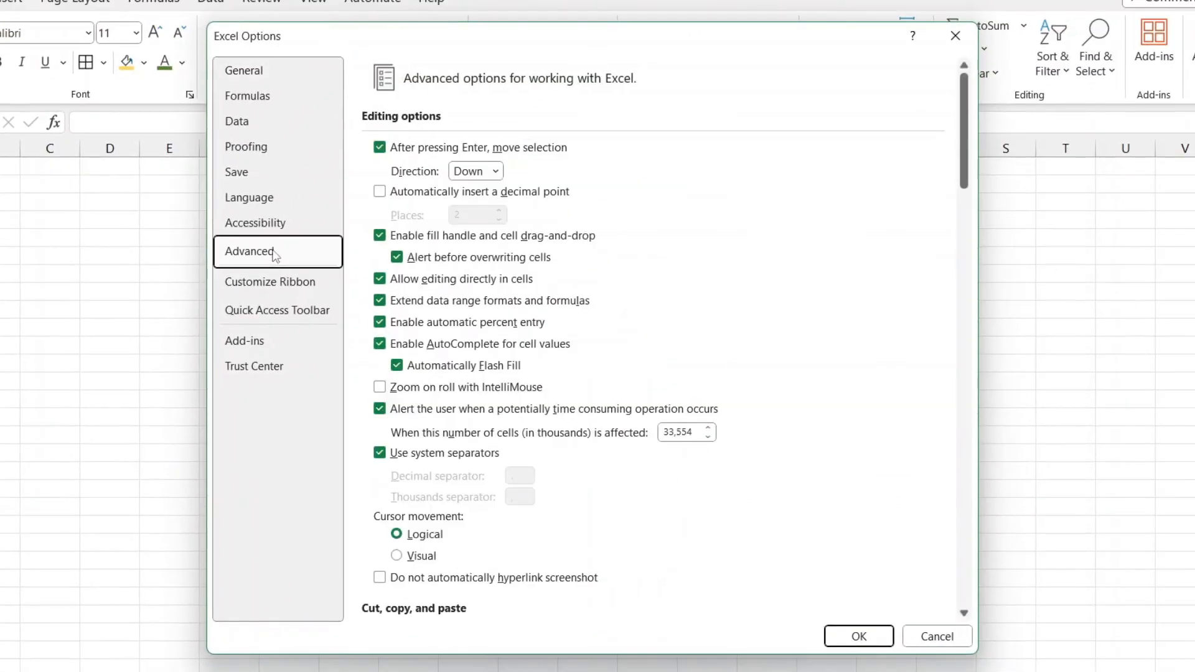
scroll(579, 349, "down", 15)
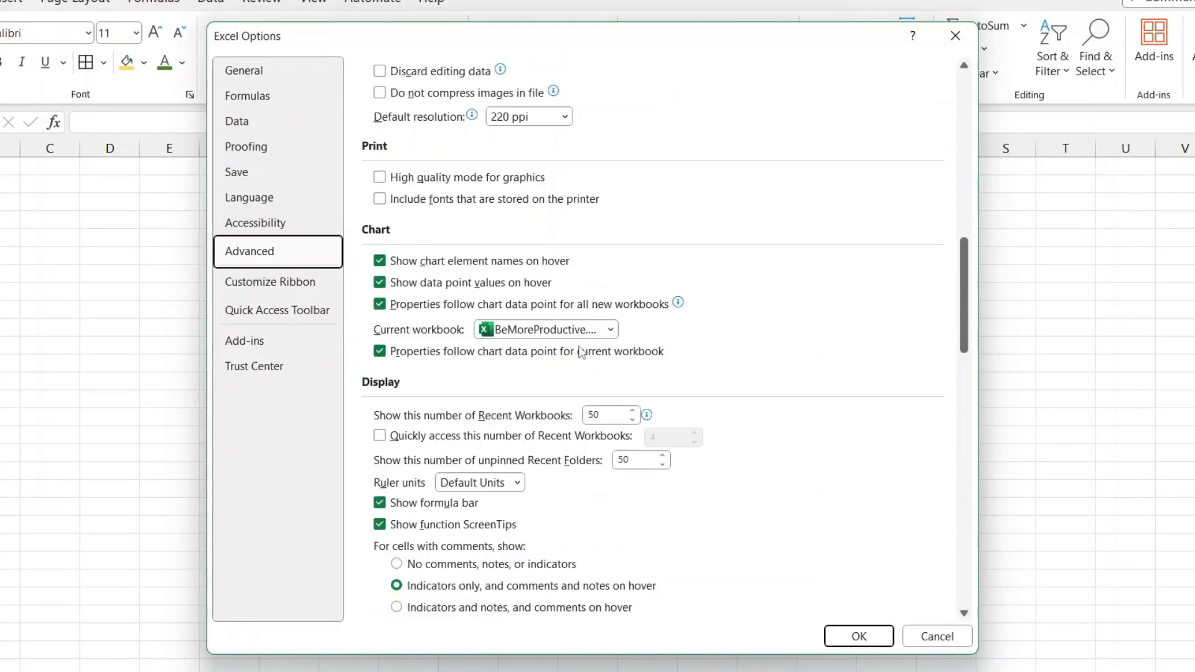
scroll(581, 355, "down", 15)
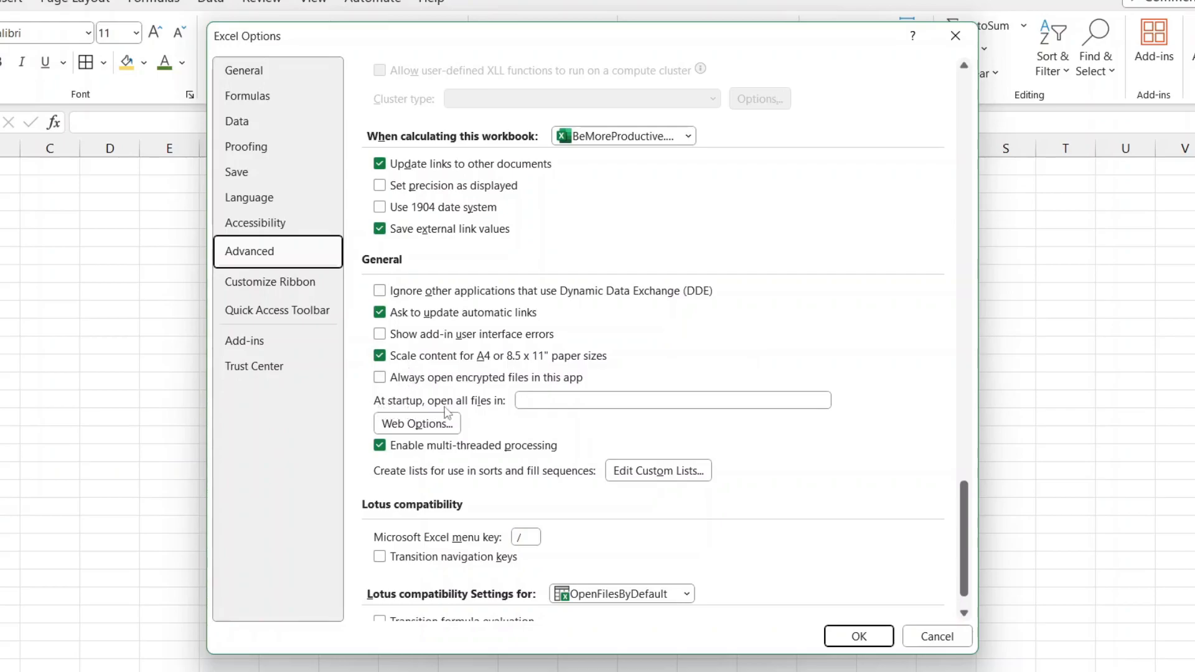
left_click(549, 402)
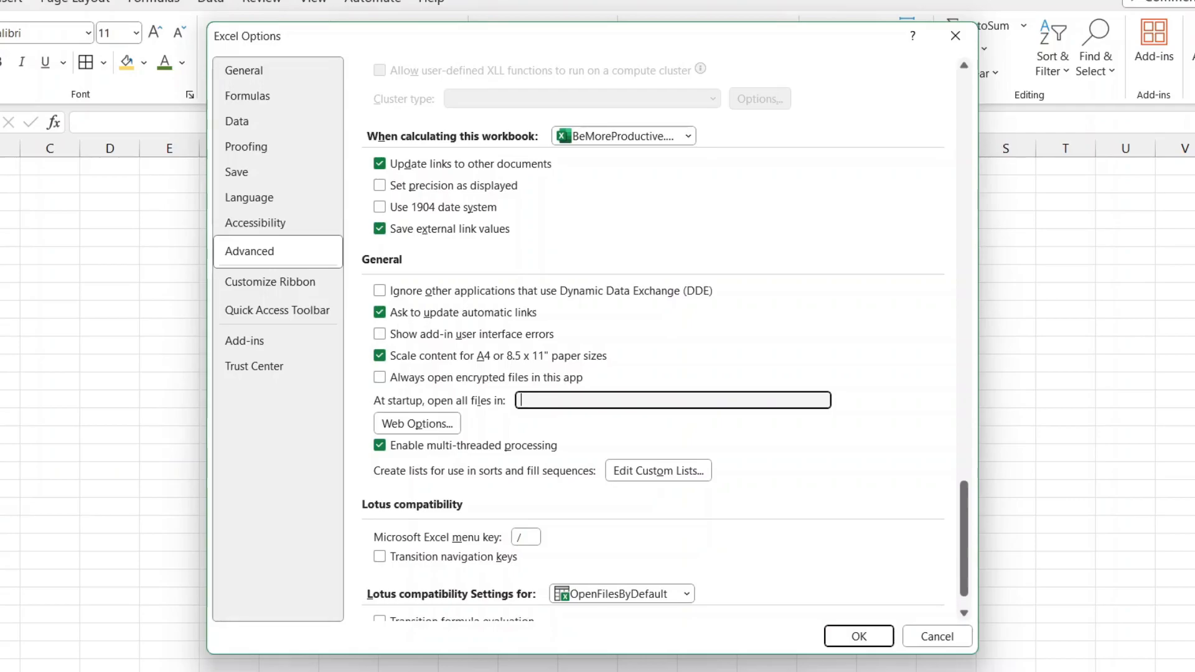
Step: Copy the path of the desktop's Excel Files folder and apply it as the location to open all files from at startup
key("alt+Tab")
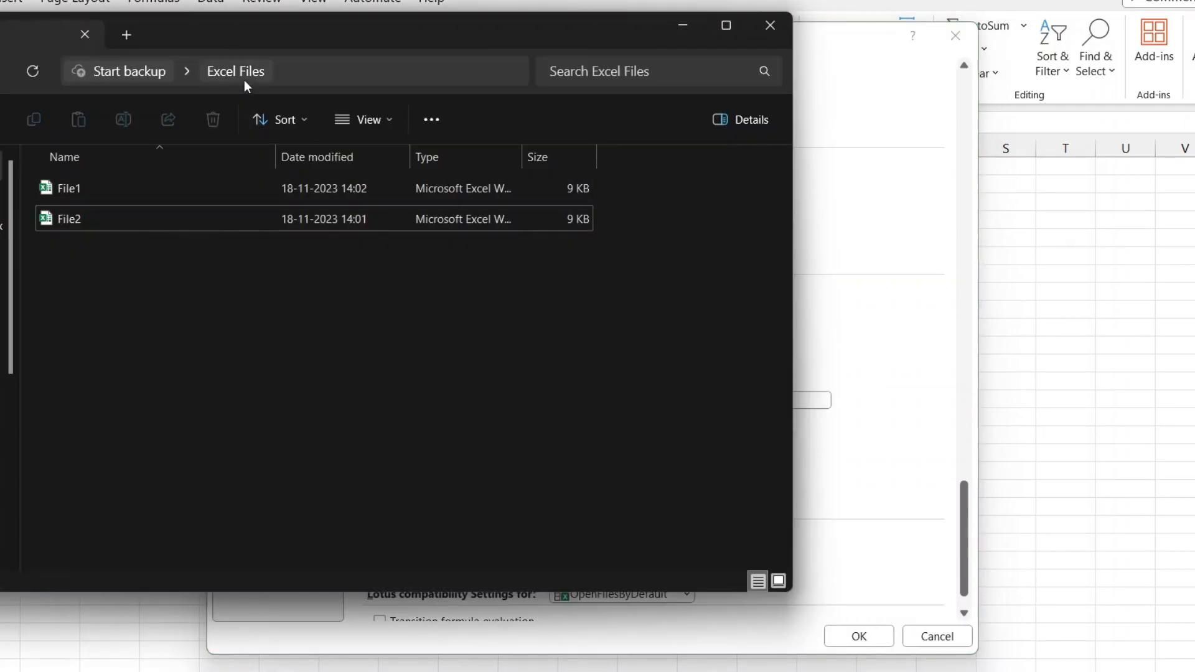
left_click(286, 71)
key("ctrl+c")
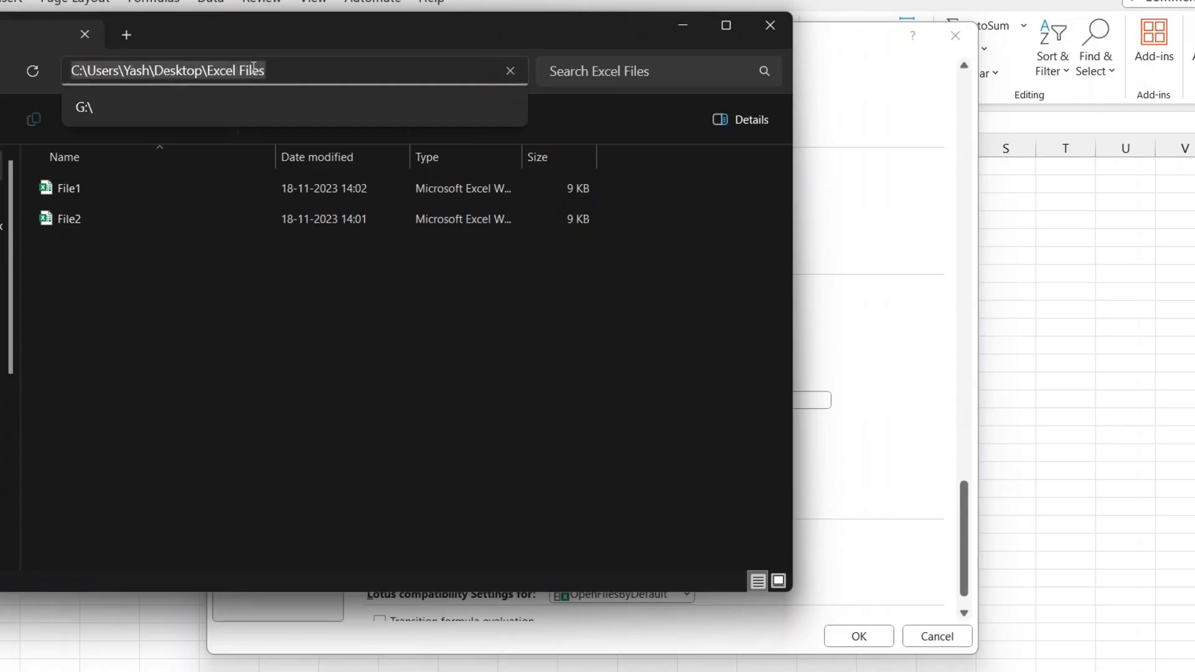
left_click(372, 303)
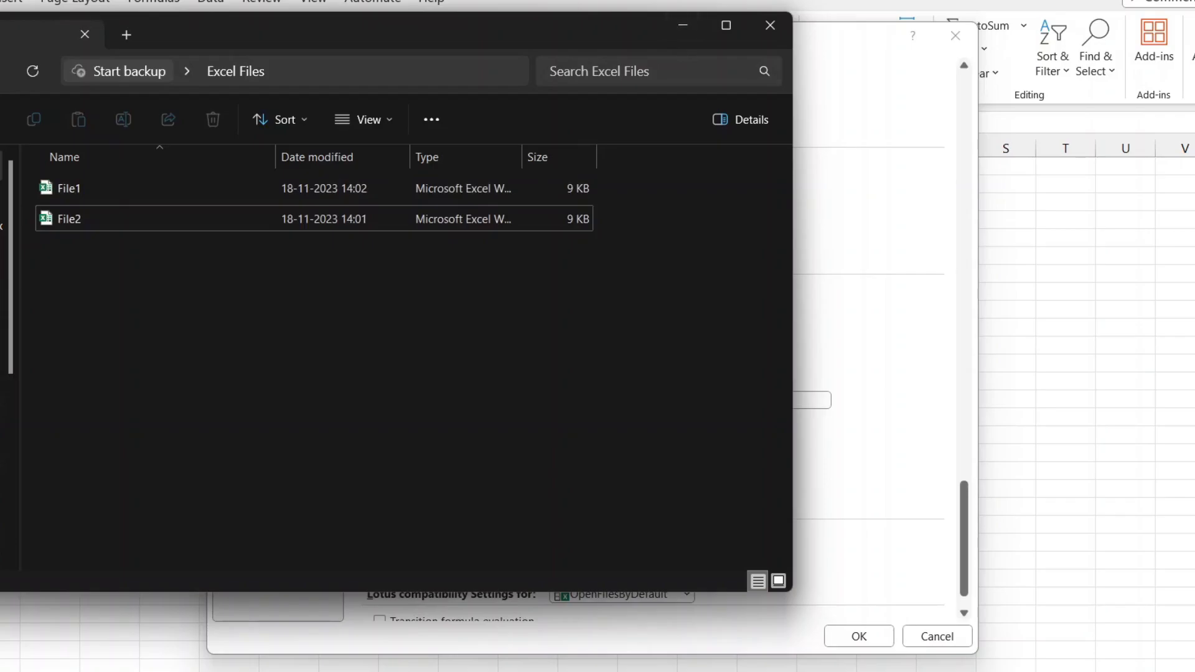
left_click(869, 303)
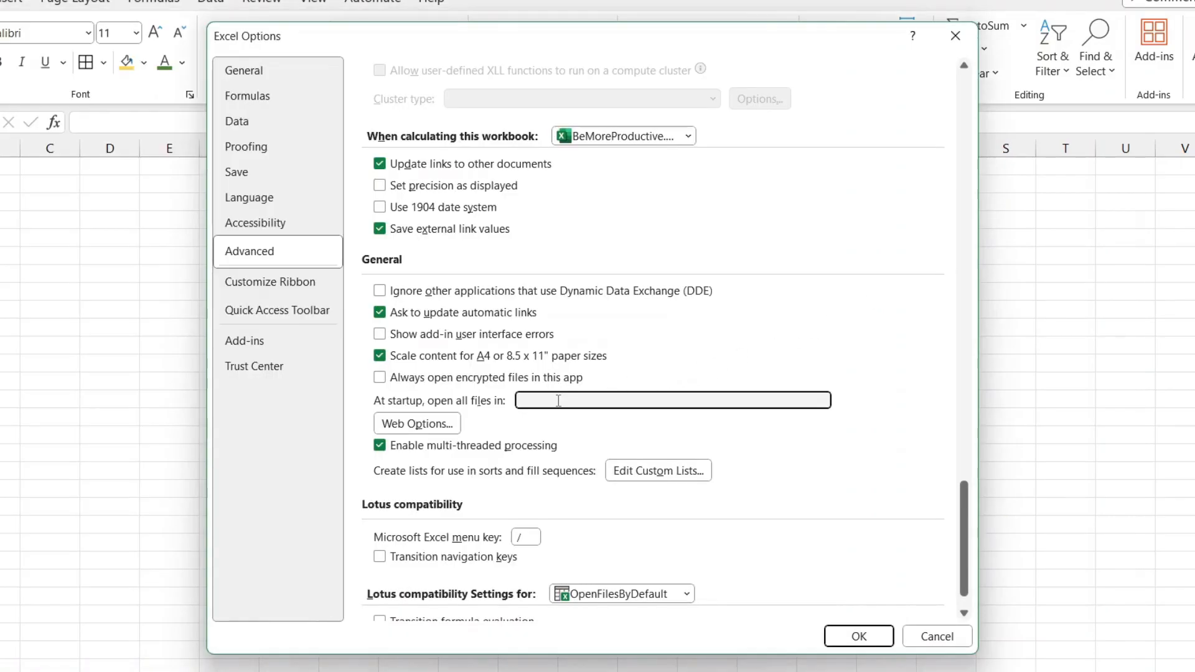
key("ctrl+v")
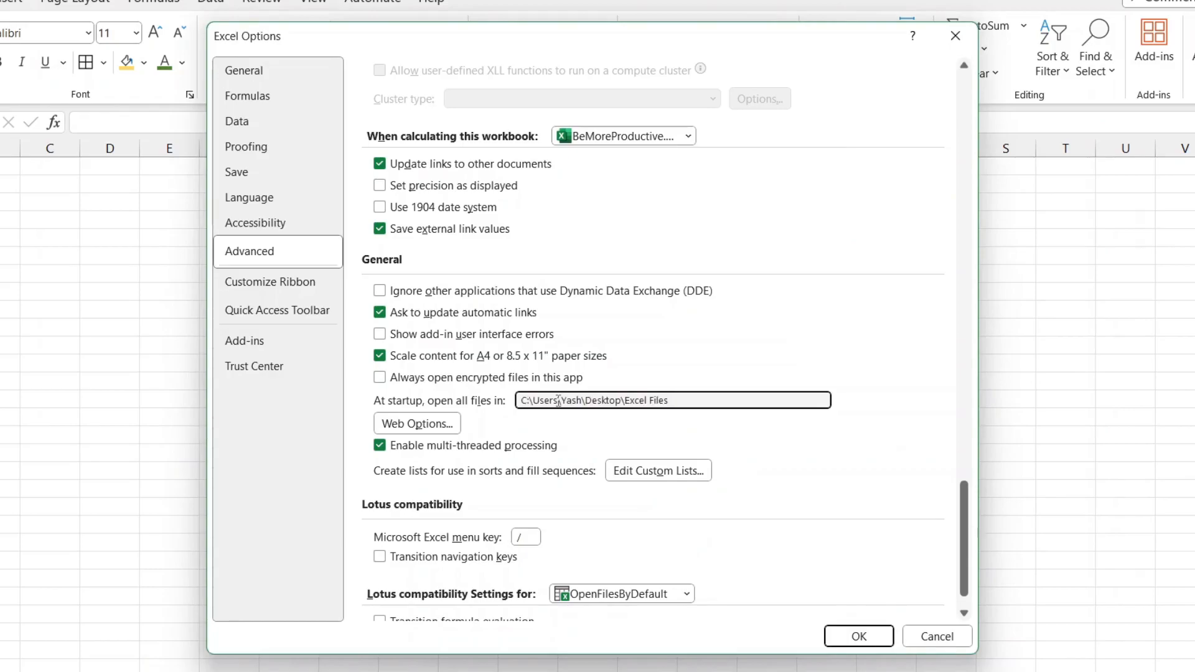
left_click(863, 637)
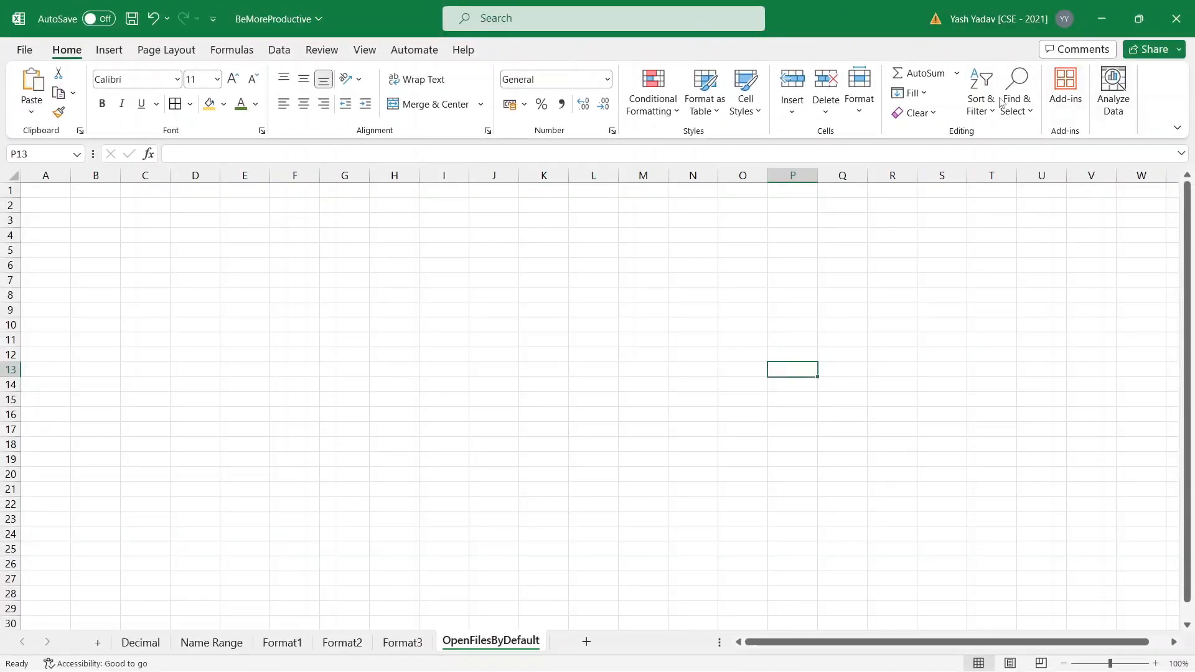
Step: Save and close the BeMoreProductive workbook, and restart Excel to test the startup folder
key("ctrl+s")
left_click(1179, 24)
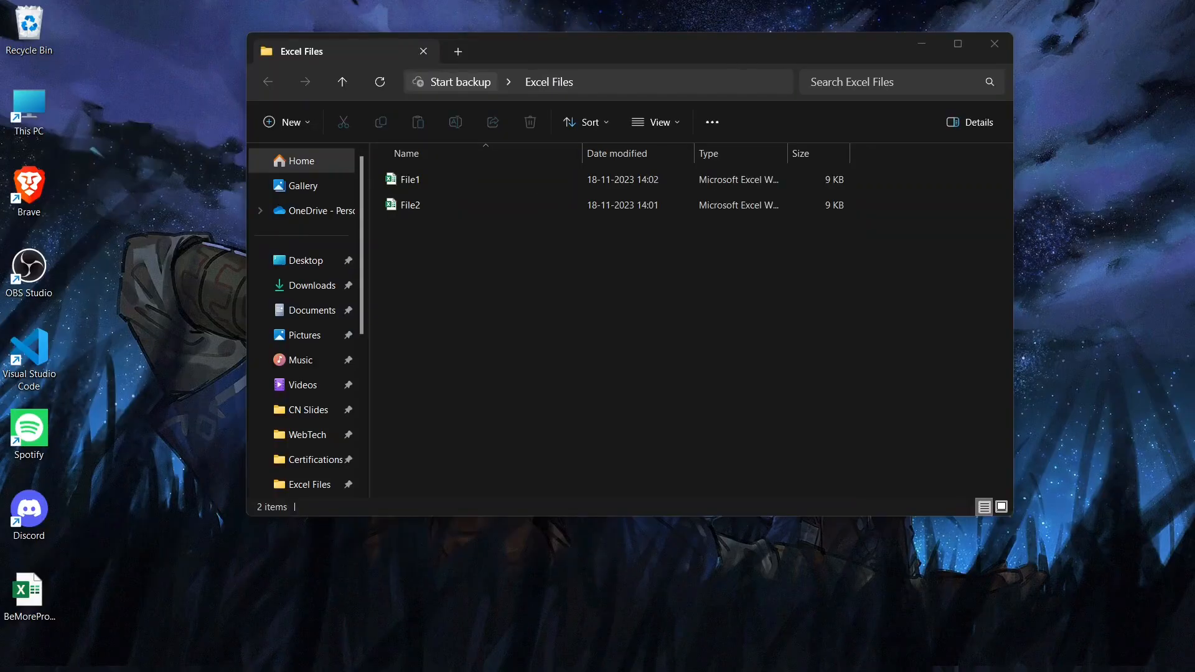
mouse_move(755, 667)
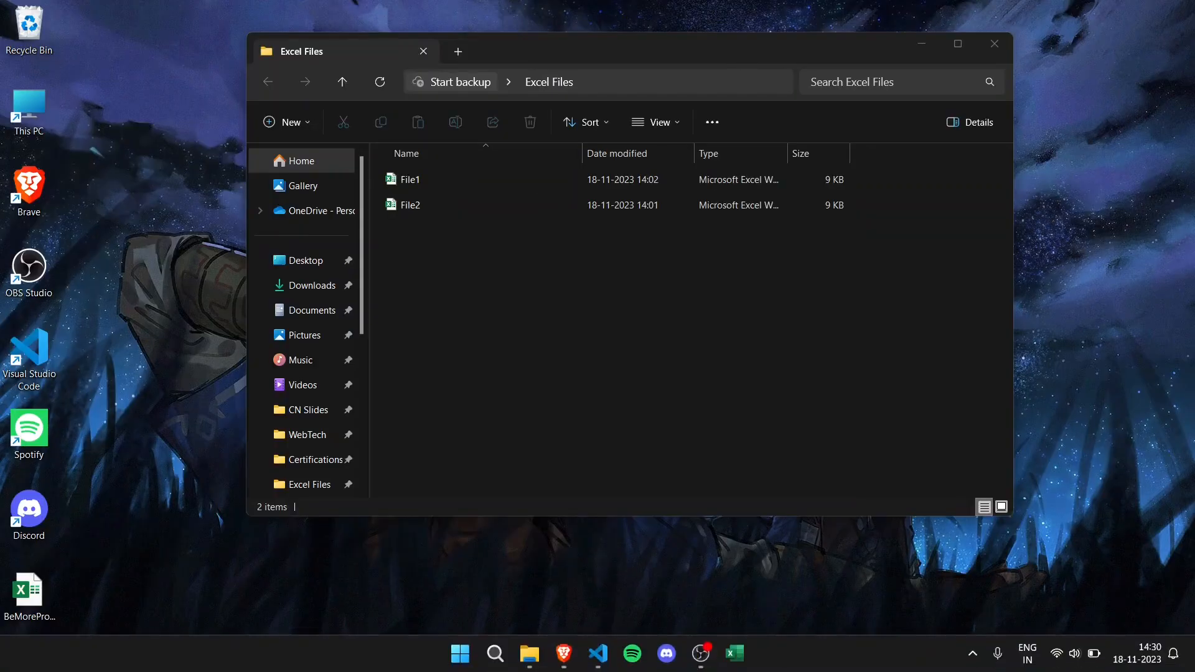
left_click(742, 662)
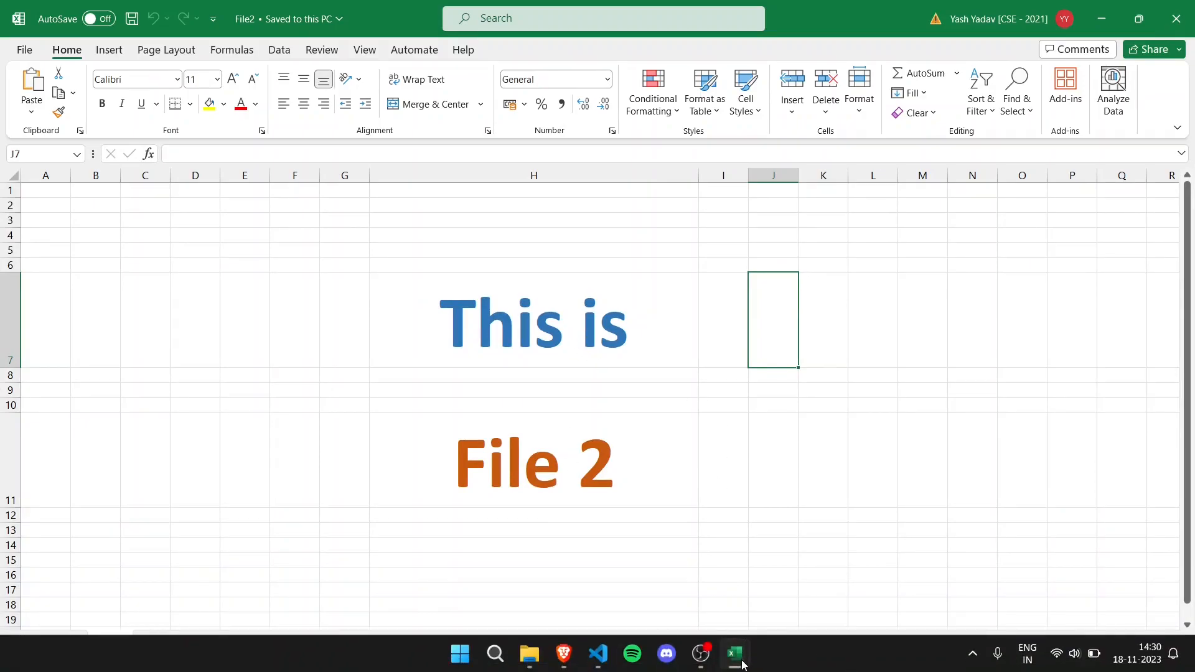
Step: Bring the File1 workbook to the front and close both the File1 and File2 workbooks
mouse_move(736, 655)
left_click(666, 593)
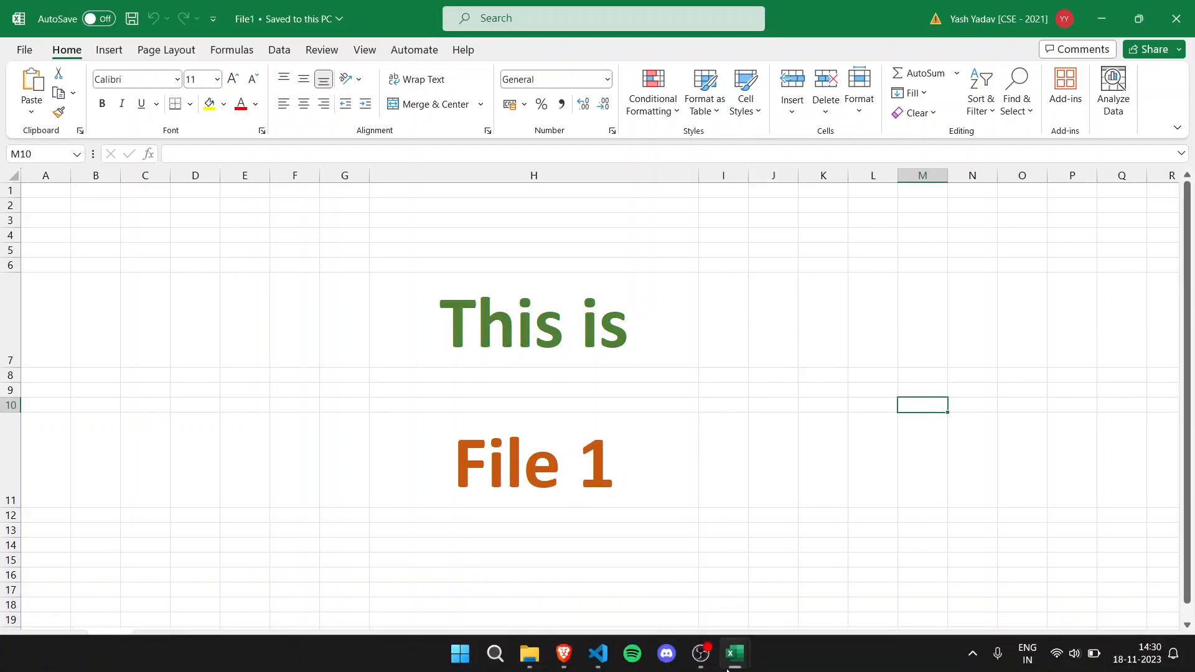
mouse_move(733, 653)
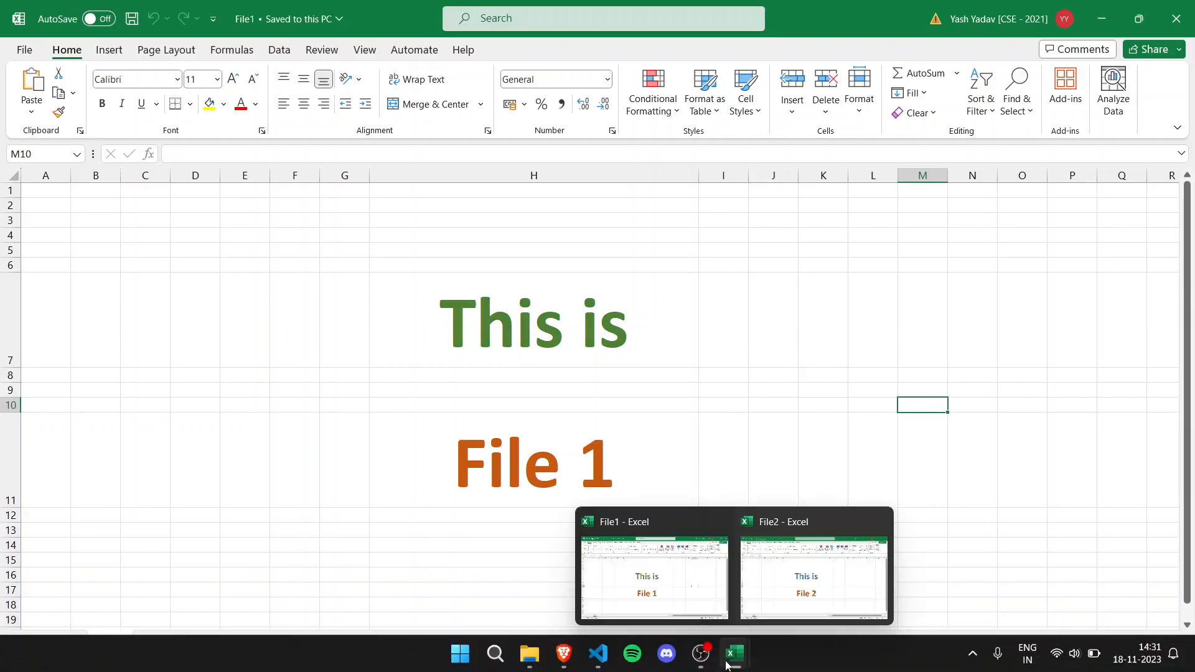
left_click(1176, 19)
left_click(1176, 19)
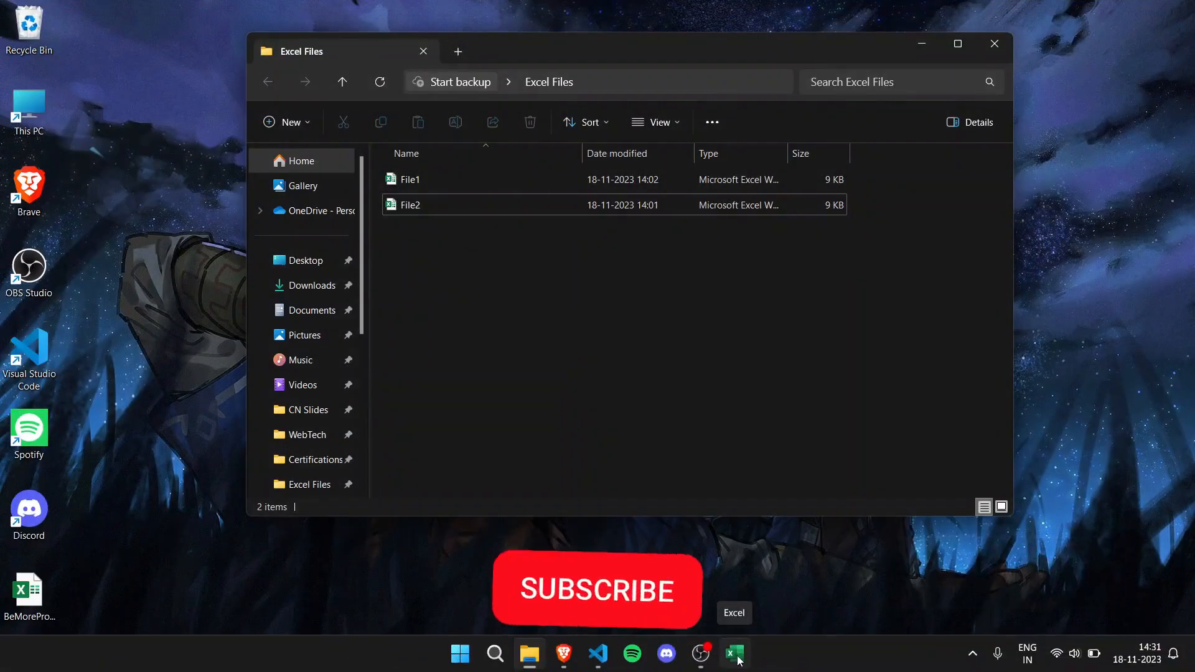
Step: Launch Excel again and check the File1 and File2 windows in turn, ending with cell K11 of File2 selected
left_click(738, 659)
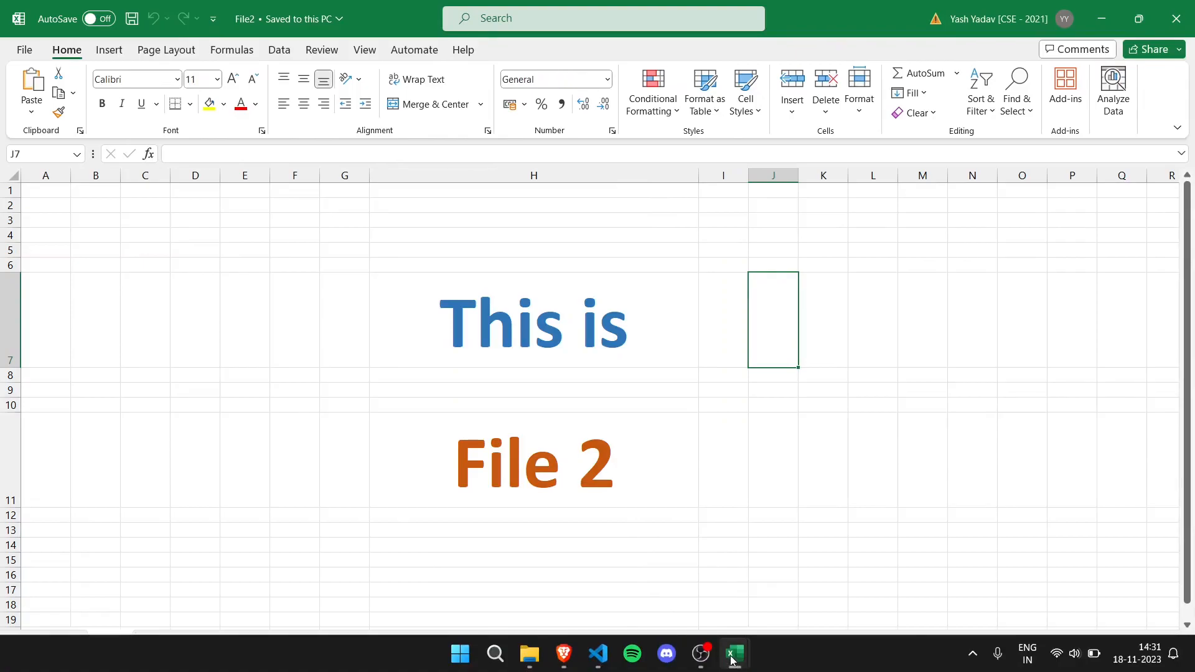
mouse_move(732, 660)
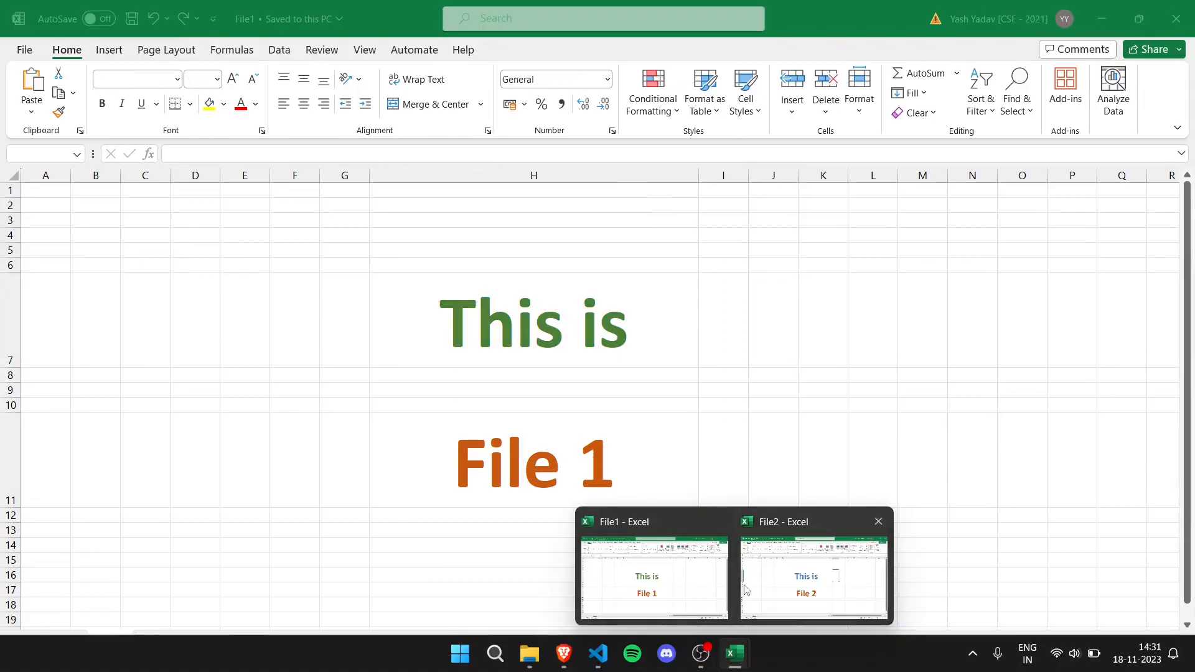
left_click(732, 594)
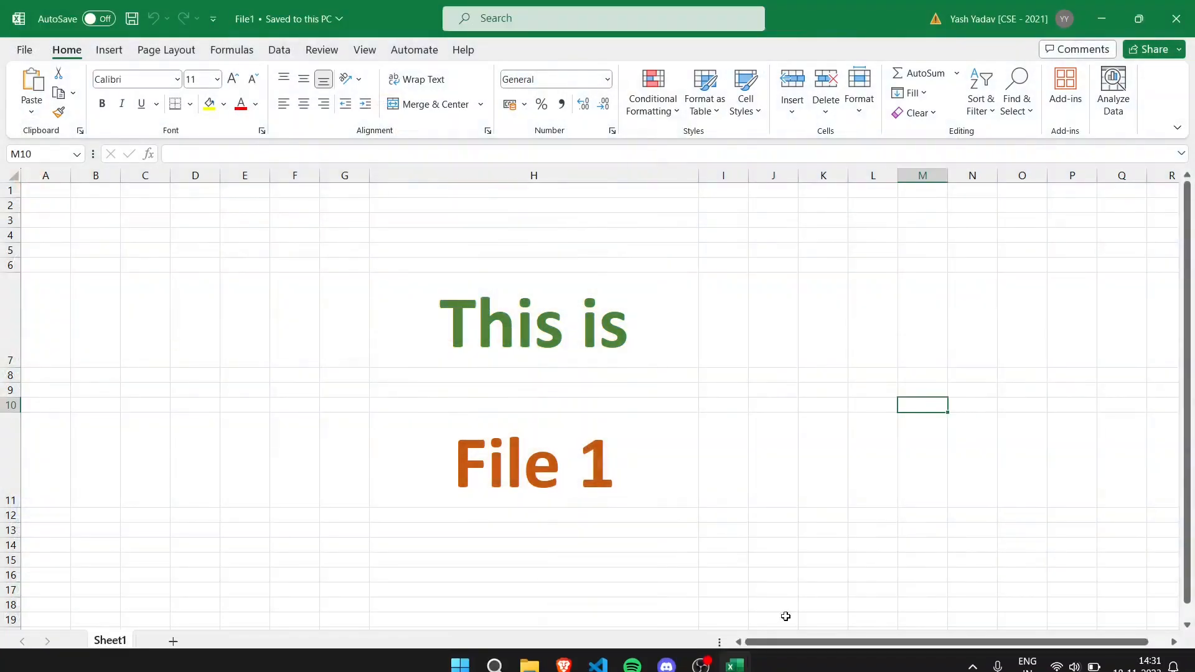
mouse_move(735, 663)
left_click(800, 618)
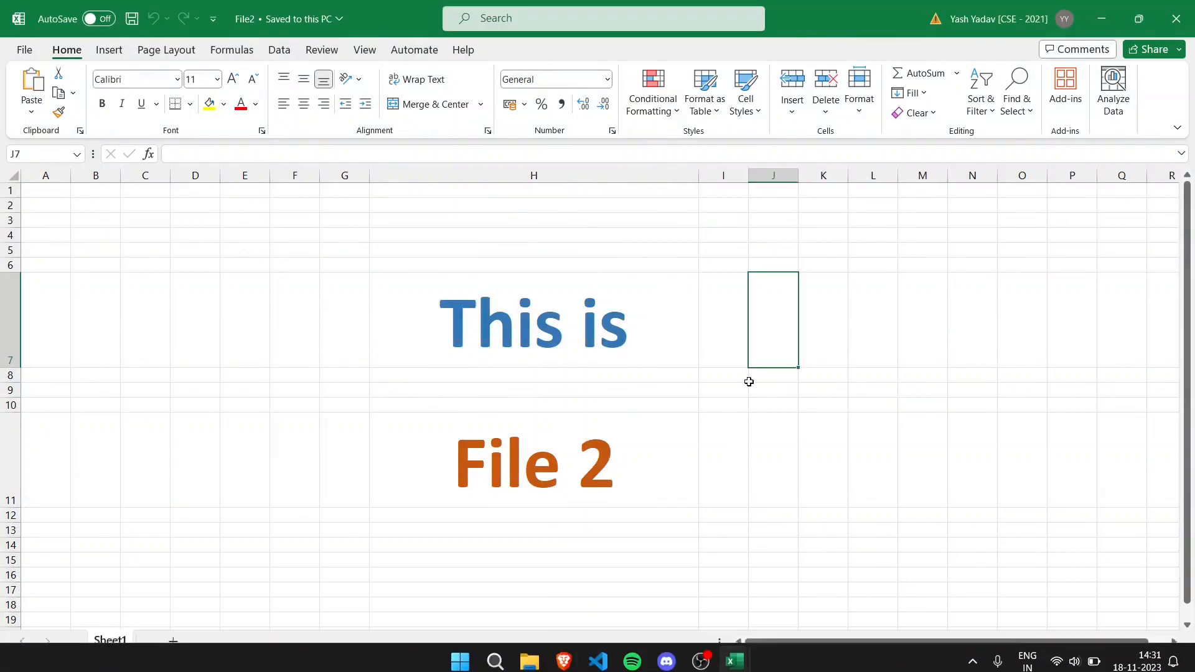
left_click(820, 423)
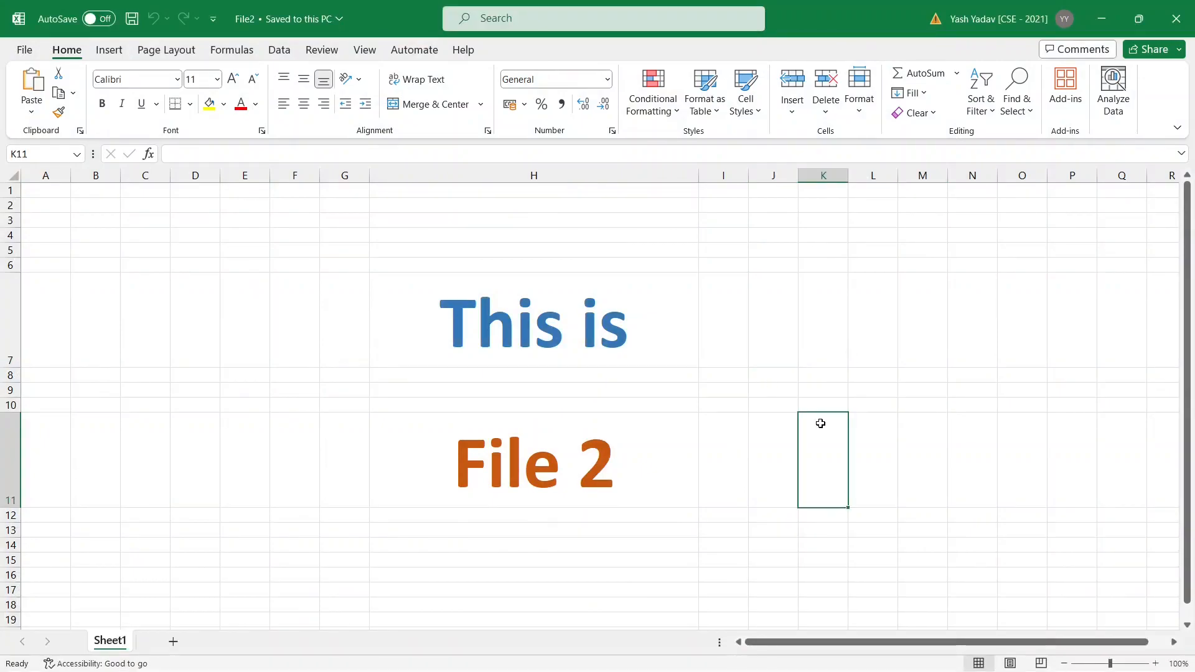